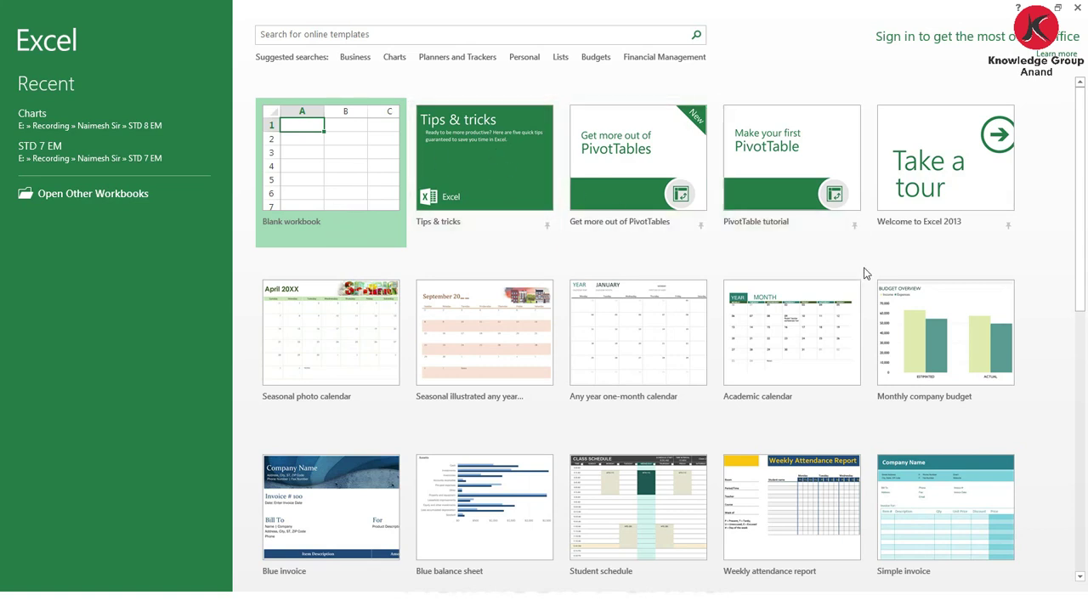
# - Look through the available templates and create a new blank workbook
pyautogui.scroll(-3, 929, 292)
pyautogui.scroll(-6, 536, 430)
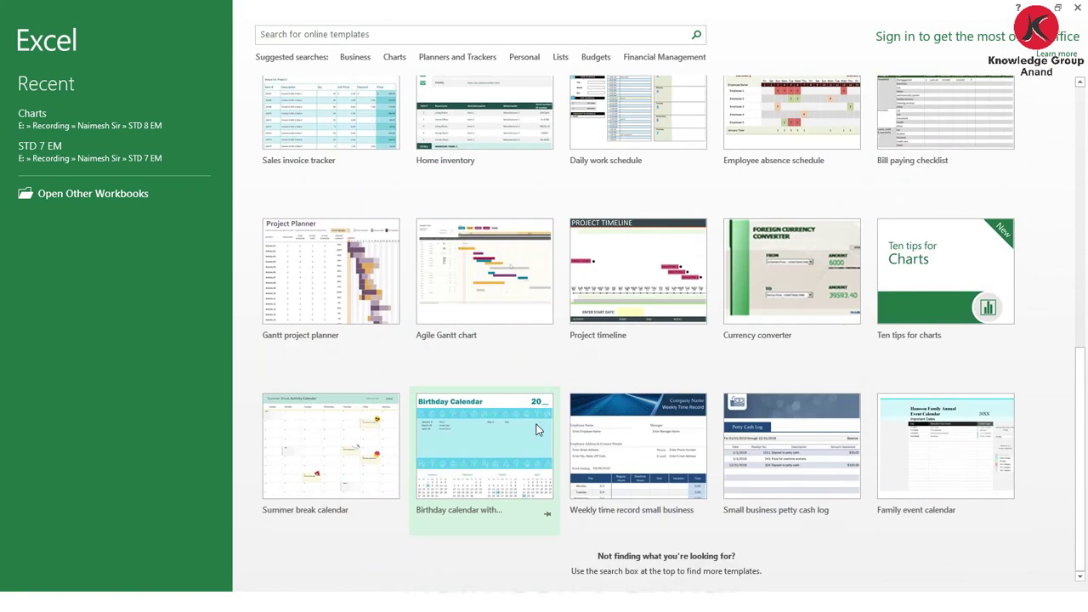
pyautogui.scroll(10, 537, 429)
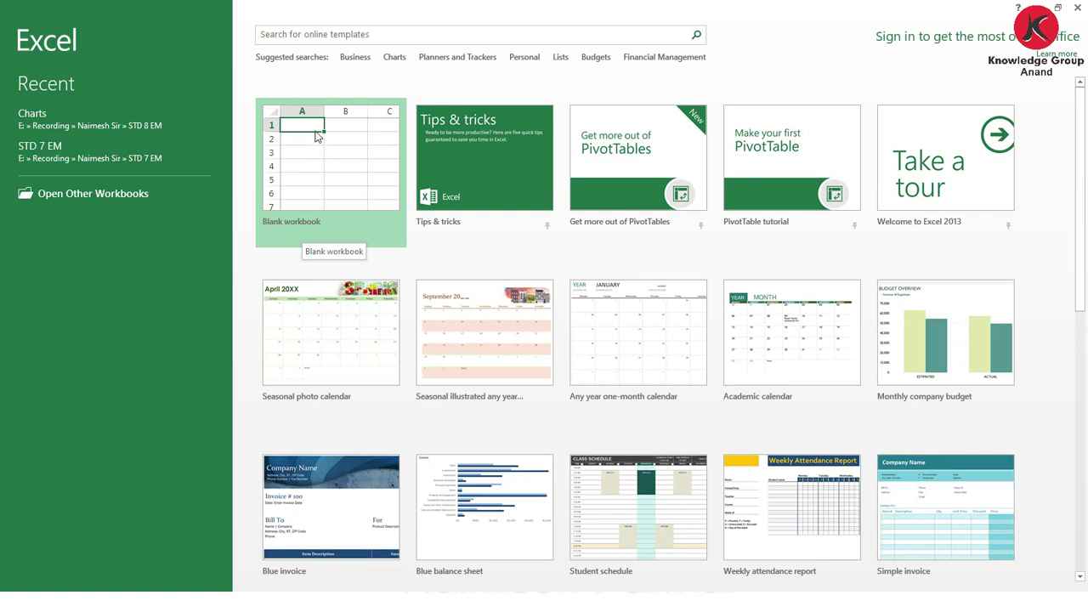
pyautogui.click(343, 143)
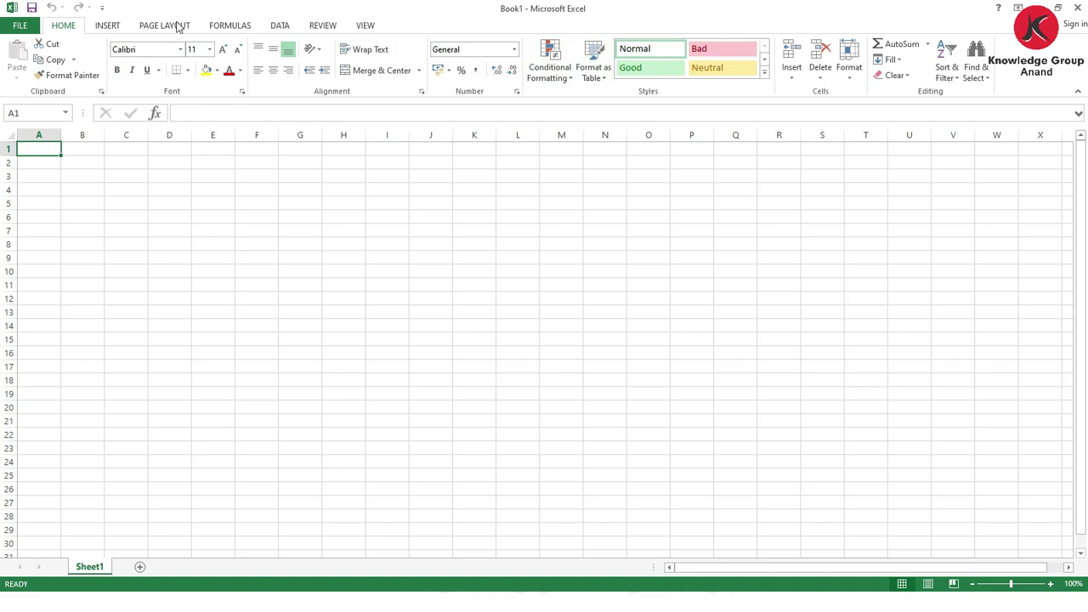
pyautogui.click(107, 27)
pyautogui.click(162, 27)
pyautogui.click(226, 27)
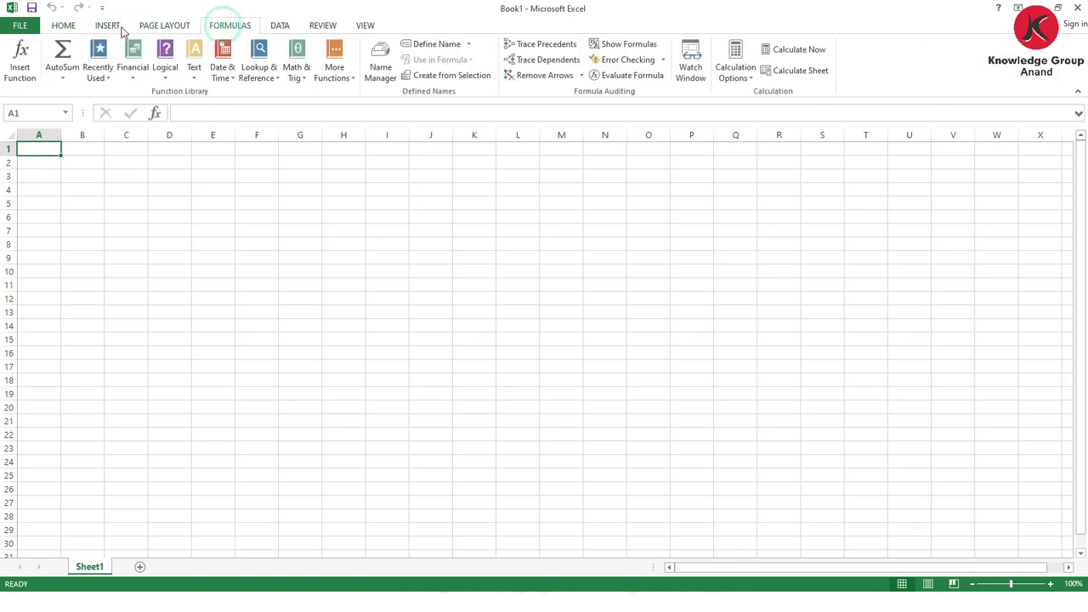
pyautogui.click(69, 27)
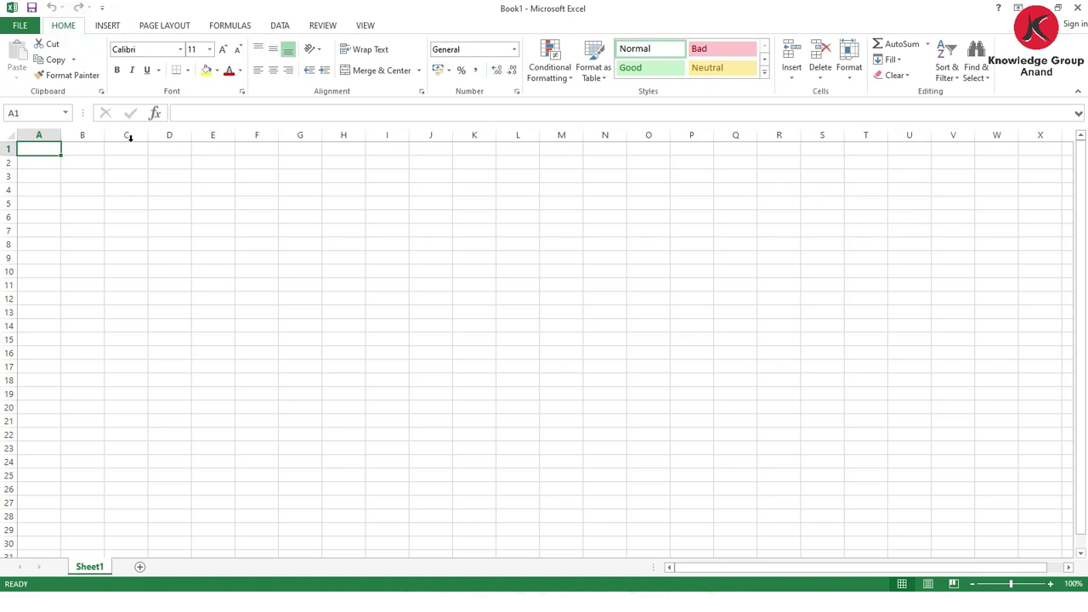
# - Select entire columns A, B, C and D one at a time, and select further columns along the sheet
pyautogui.click(44, 134)
pyautogui.click(82, 135)
pyautogui.click(126, 136)
pyautogui.click(174, 134)
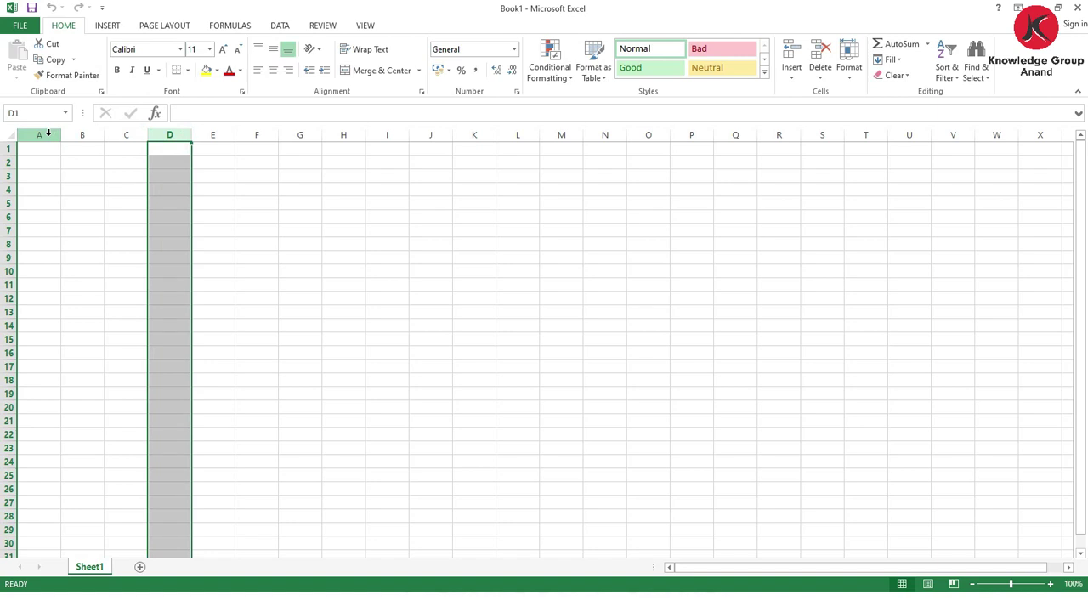
pyautogui.click(49, 134)
pyautogui.moveTo(60, 134); pyautogui.dragTo(475, 134)
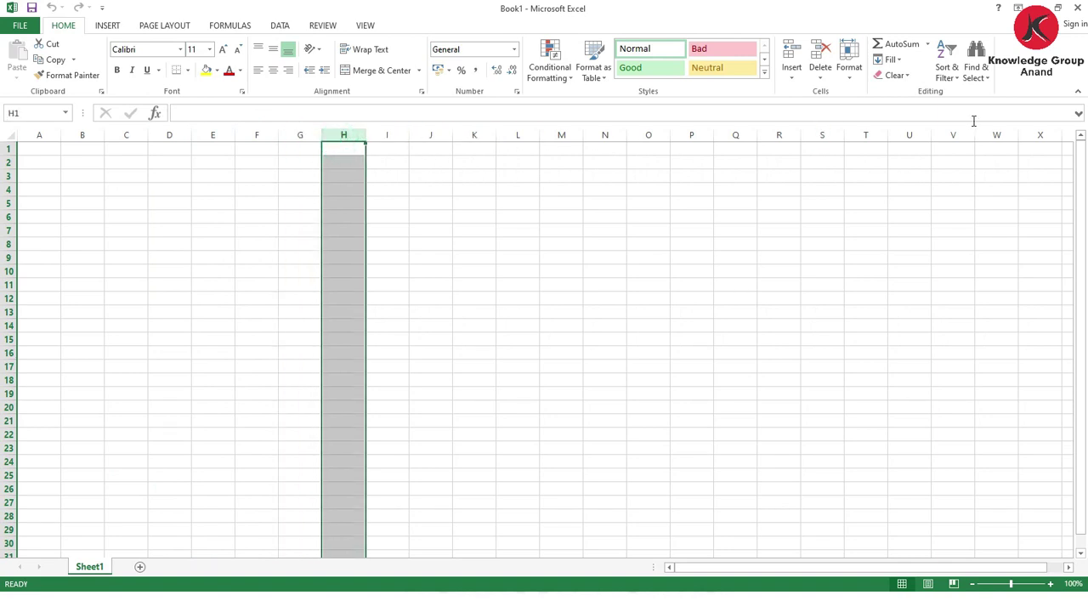
# - Select entire row 1 and entire row 2, ending with only cell A5 selected
pyautogui.click(62, 175)
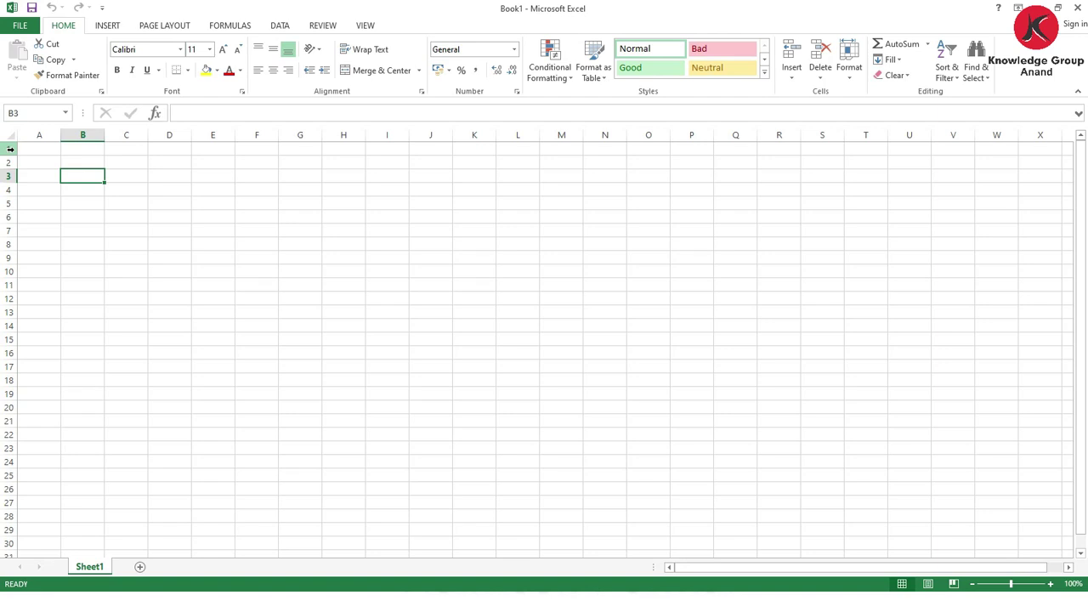
pyautogui.click(10, 149)
pyautogui.click(9, 162)
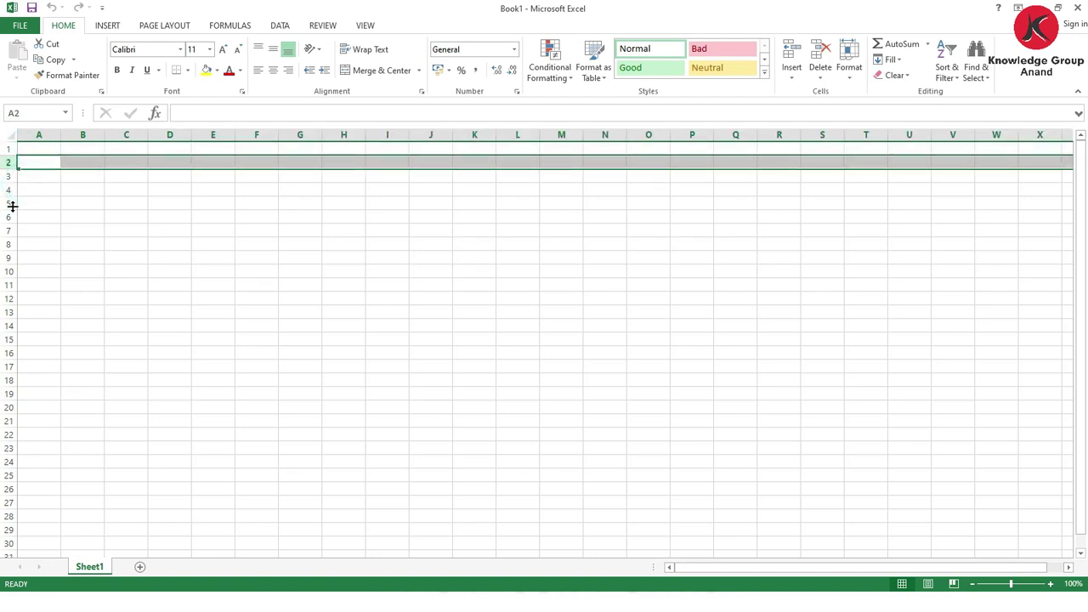
pyautogui.click(53, 202)
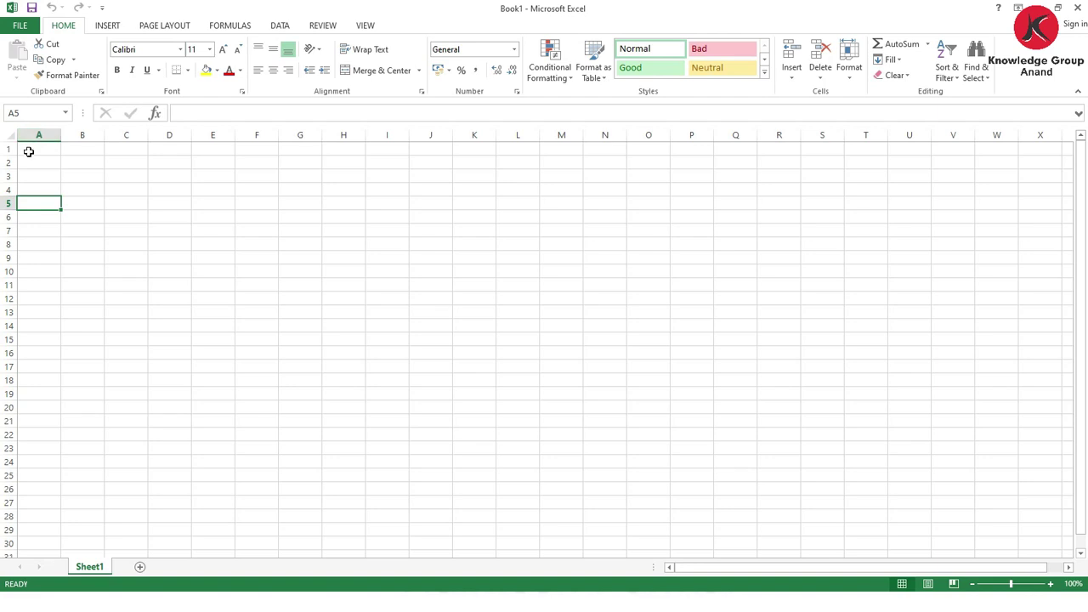
# - Select cells A1 and C2, and show how column A and row 1 meet at cell A1
pyautogui.click(34, 146)
pyautogui.click(124, 166)
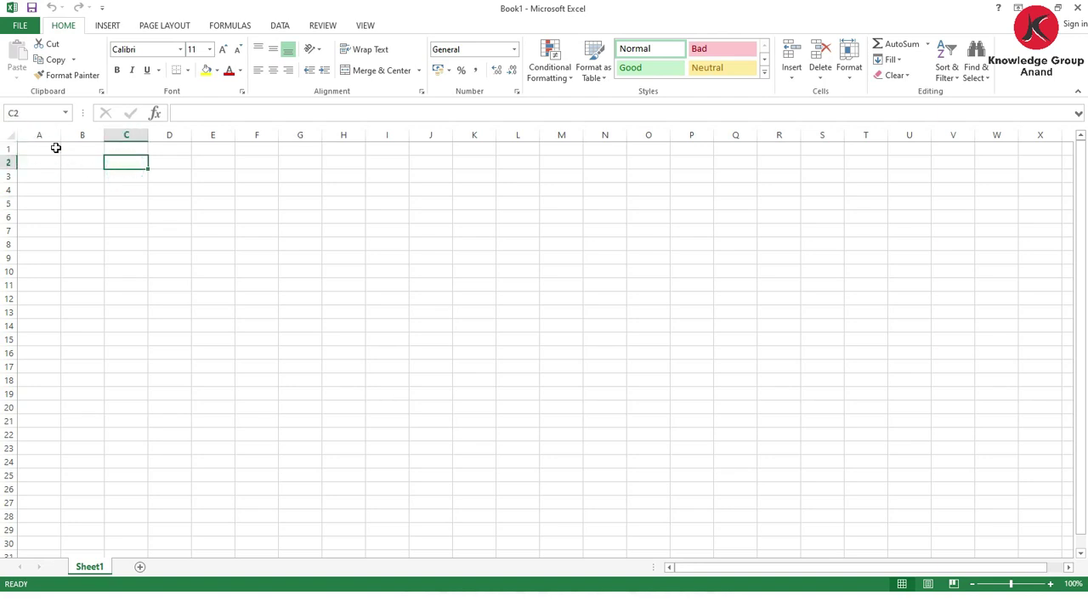
pyautogui.click(42, 133)
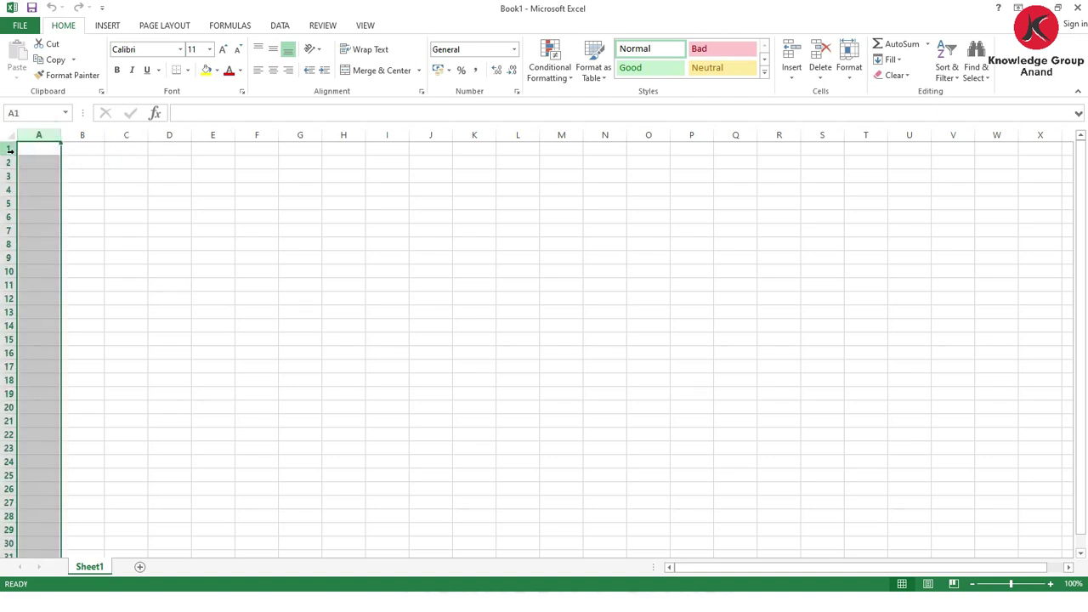
pyautogui.click(7, 148)
pyautogui.click(39, 149)
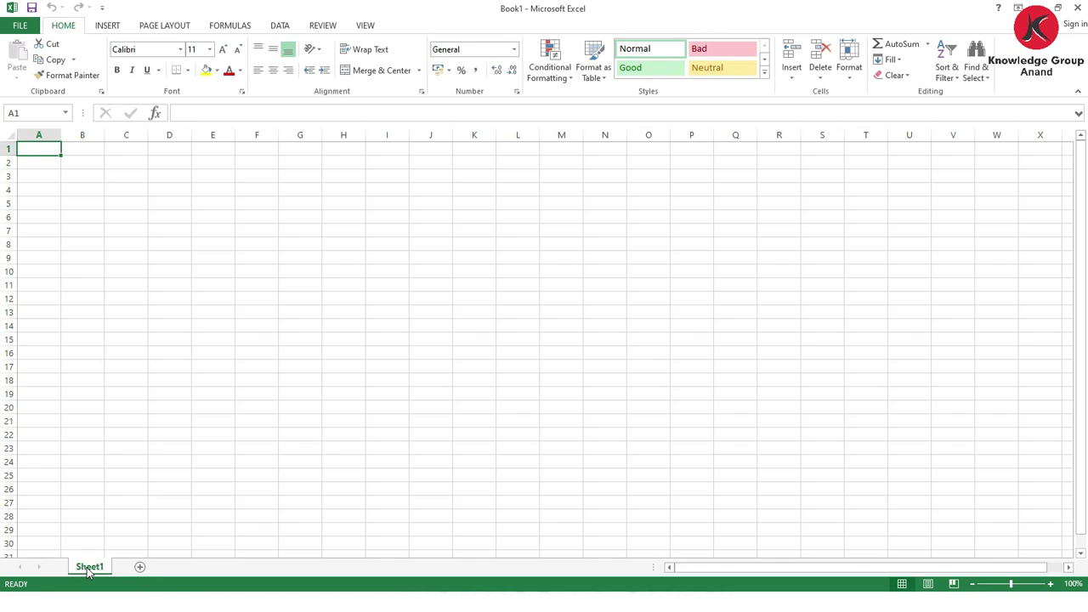
# - Add a second worksheet to the workbook and switch between Sheet1 and Sheet2, ending on Sheet2
pyautogui.click(120, 419)
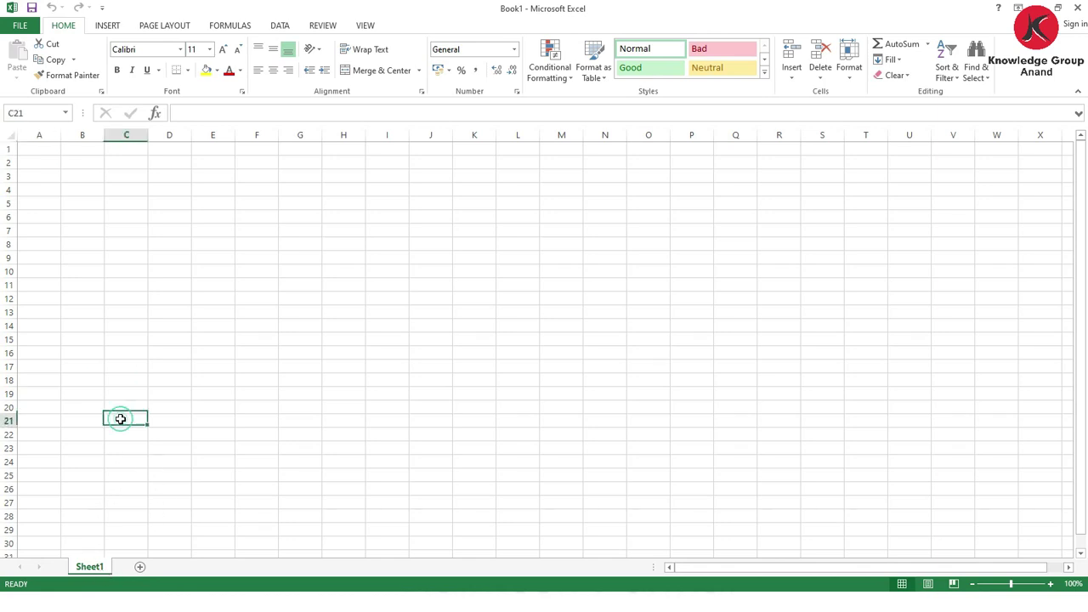
pyautogui.click(140, 568)
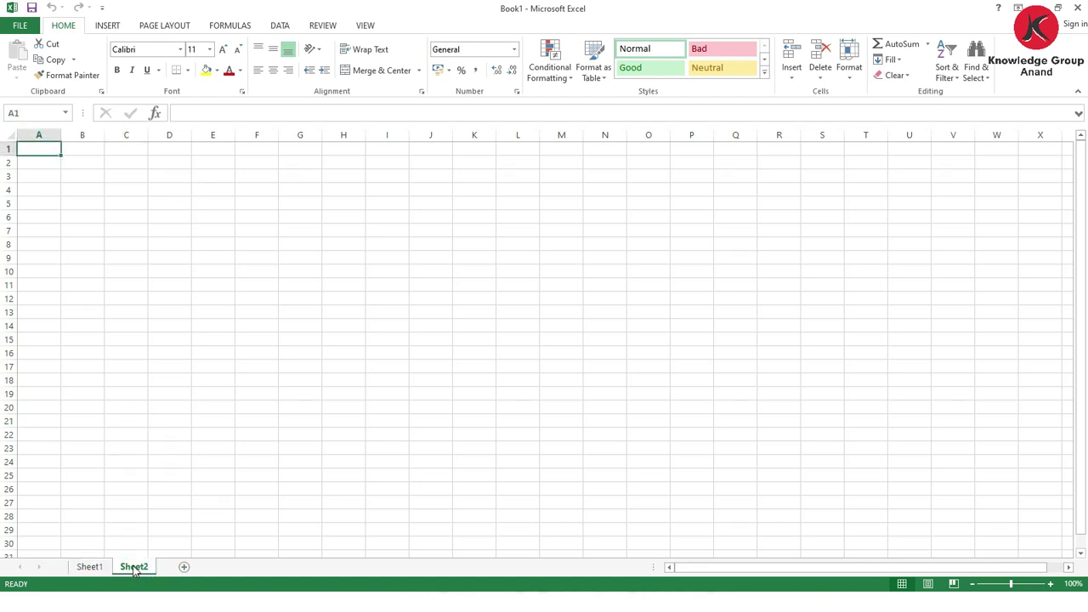
pyautogui.click(94, 570)
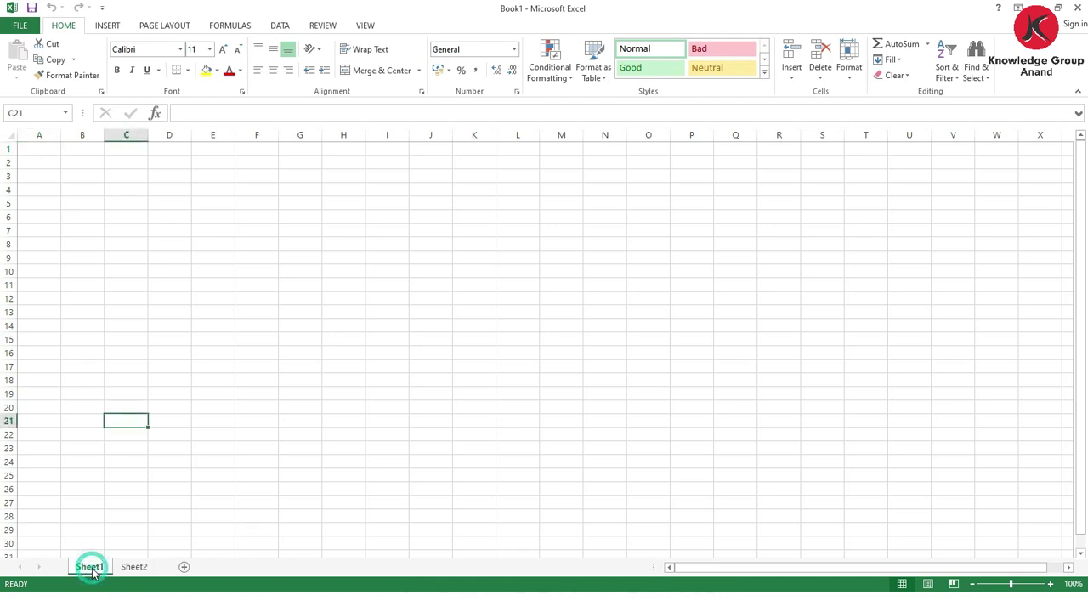
pyautogui.click(134, 568)
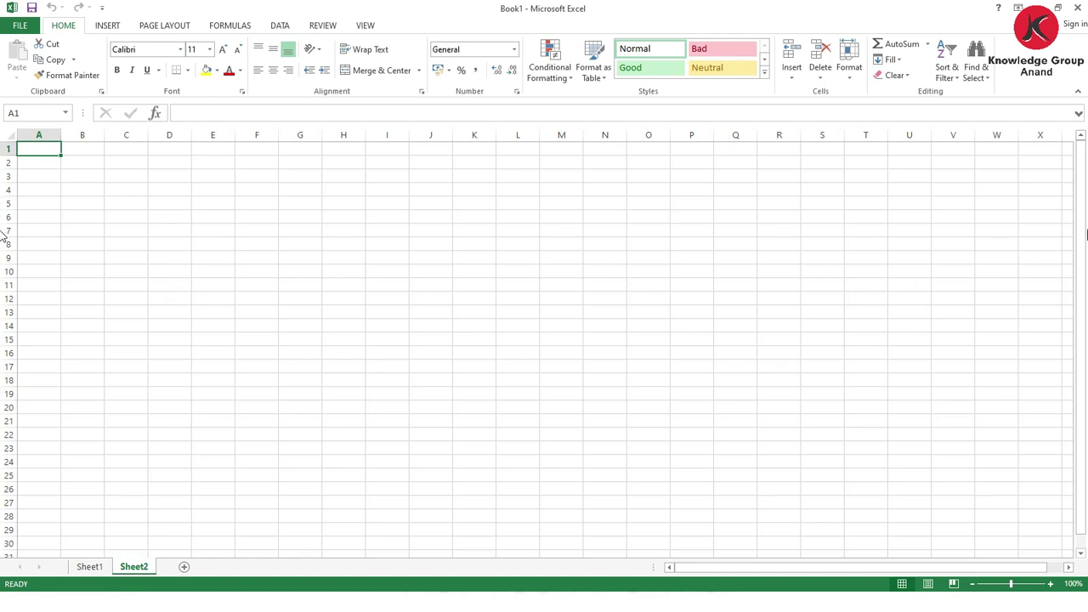
pyautogui.scroll(-4, 1085, 245)
pyautogui.scroll(4, 1081, 255)
pyautogui.moveTo(1085, 237)
pyautogui.mouseDown()
pyautogui.moveTo(1084, 379)
pyautogui.moveTo(1085, 237)
pyautogui.mouseUp()
pyautogui.moveTo(863, 572); pyautogui.dragTo(658, 581)
# - Select cells C3, F2, E6, A10 and M18 individually on Sheet2, and select the range A1:I19
pyautogui.click(115, 172)
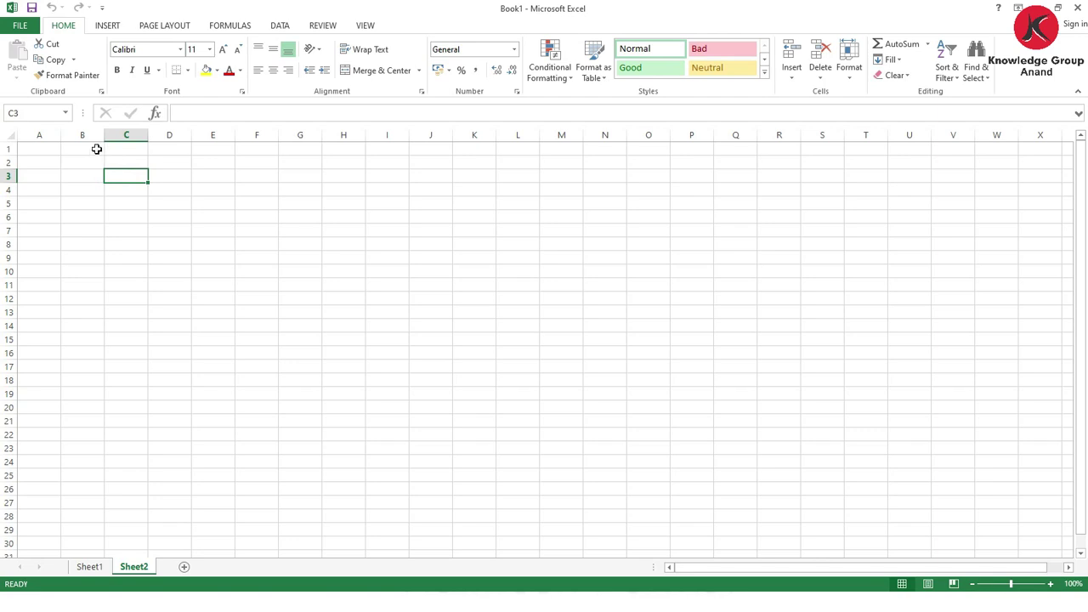
pyautogui.click(255, 164)
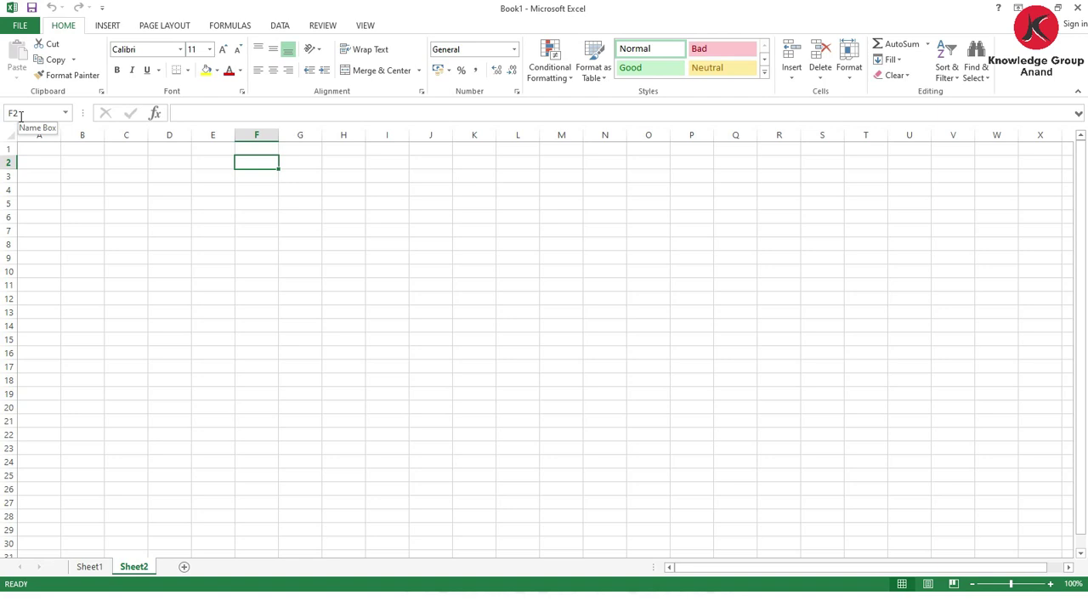
pyautogui.click(212, 218)
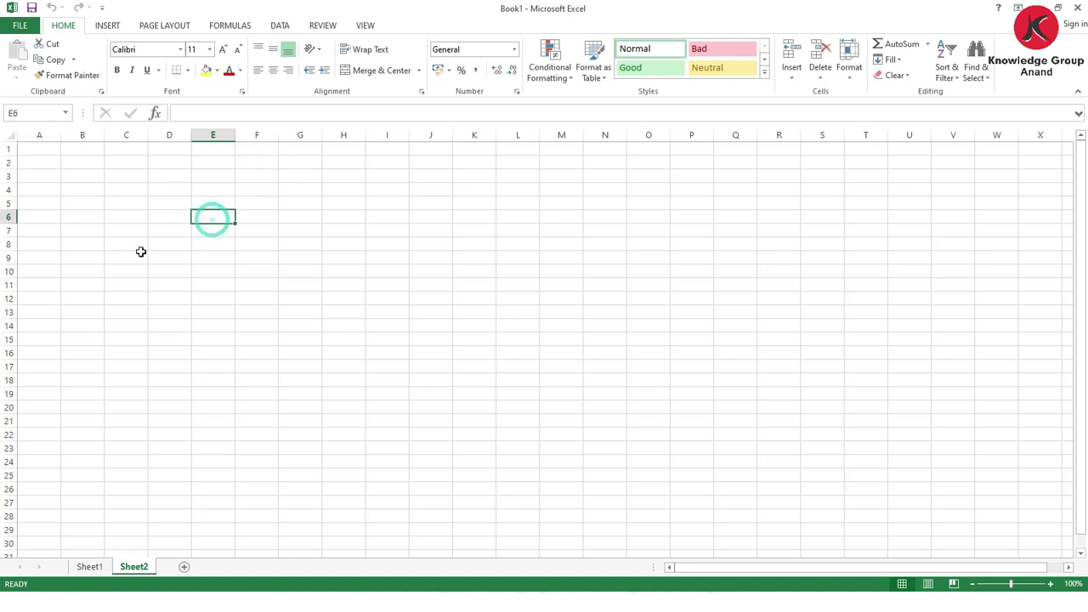
pyautogui.click(38, 271)
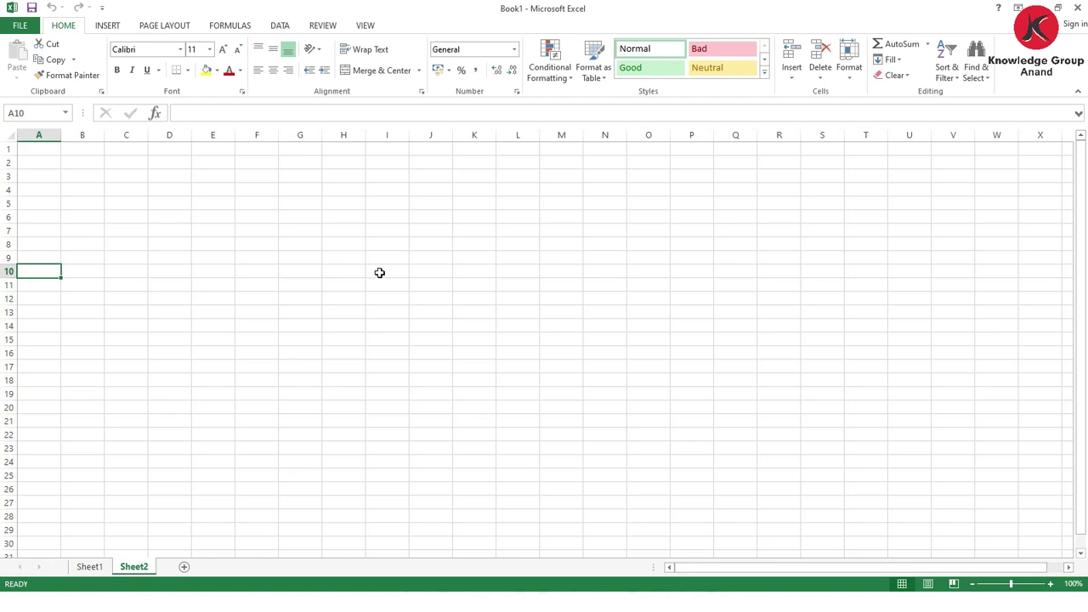
pyautogui.click(555, 381)
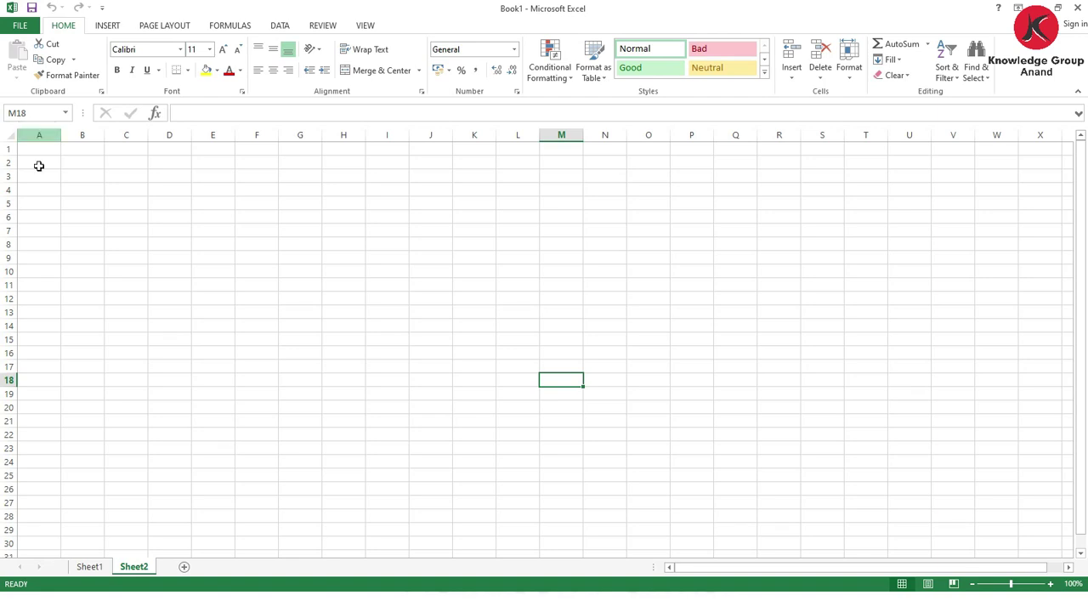
pyautogui.click(222, 315)
pyautogui.moveTo(45, 150)
pyautogui.mouseDown()
pyautogui.moveTo(195, 189)
pyautogui.moveTo(391, 320)
pyautogui.moveTo(385, 393)
pyautogui.mouseUp()
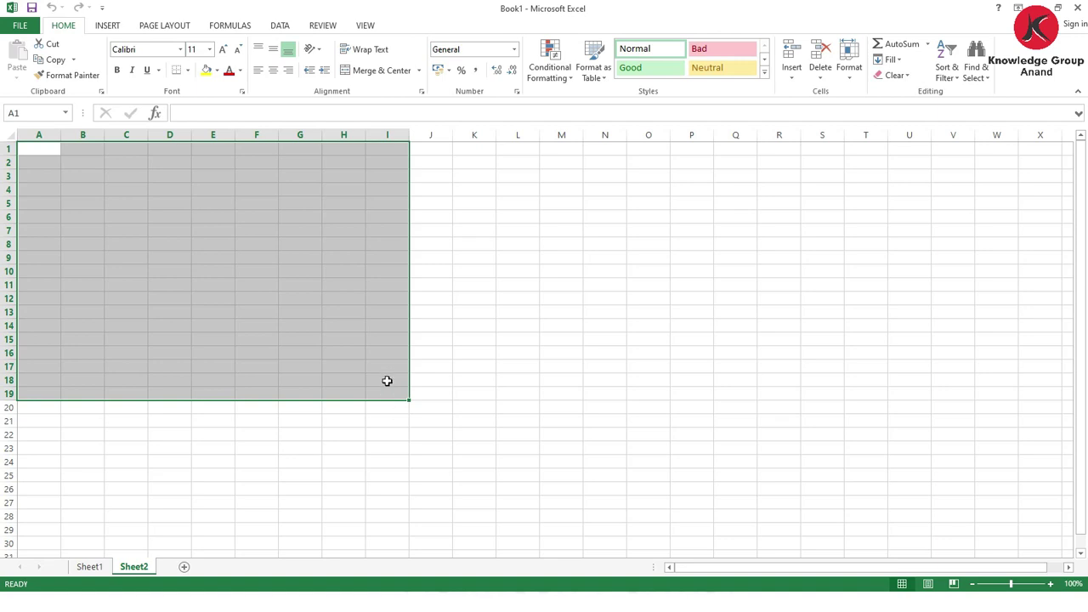
# - View Sheet2 in Page Layout and Page Break Preview, and return it to Normal view with cell L21 selected
pyautogui.click(928, 587)
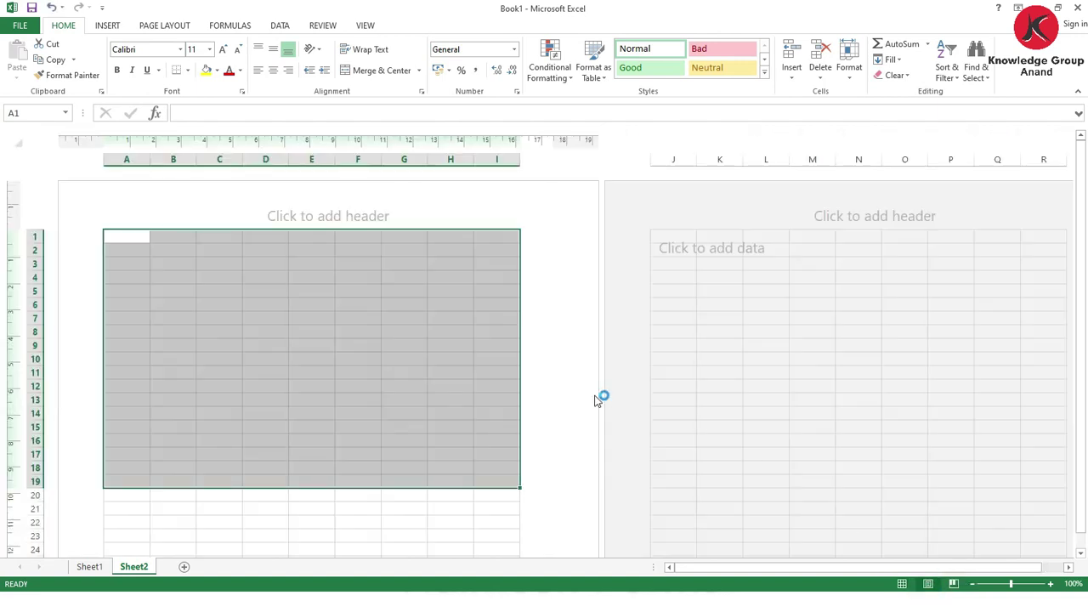
pyautogui.click(955, 585)
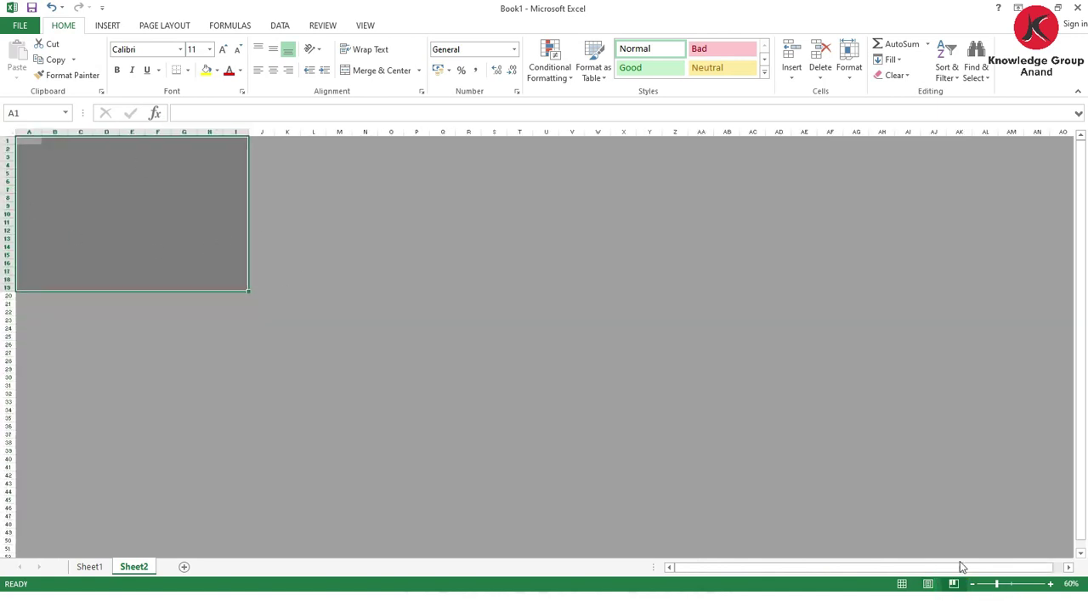
pyautogui.click(902, 584)
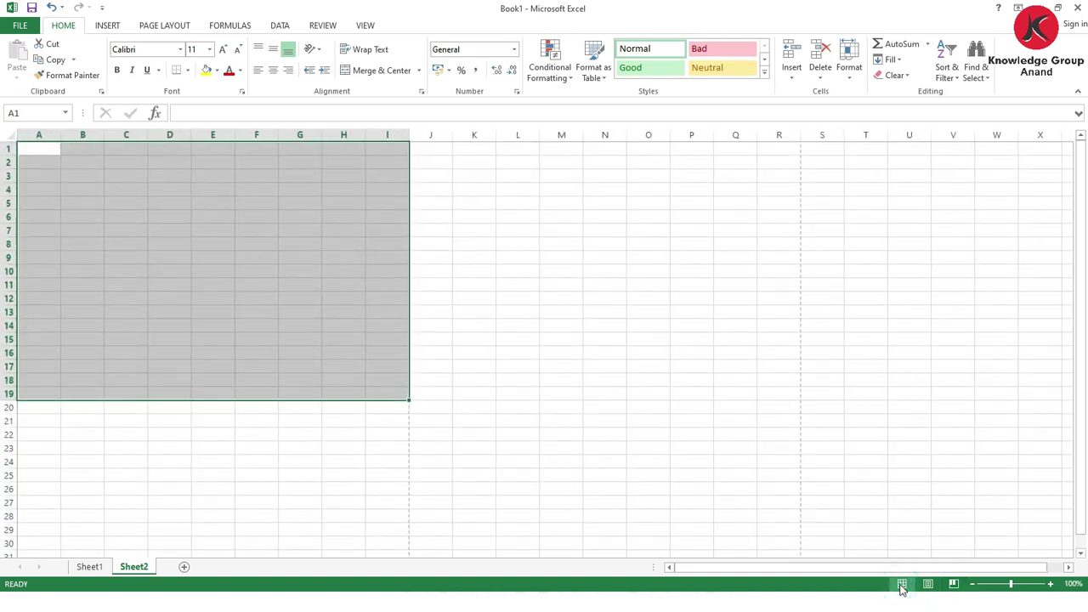
pyautogui.click(520, 423)
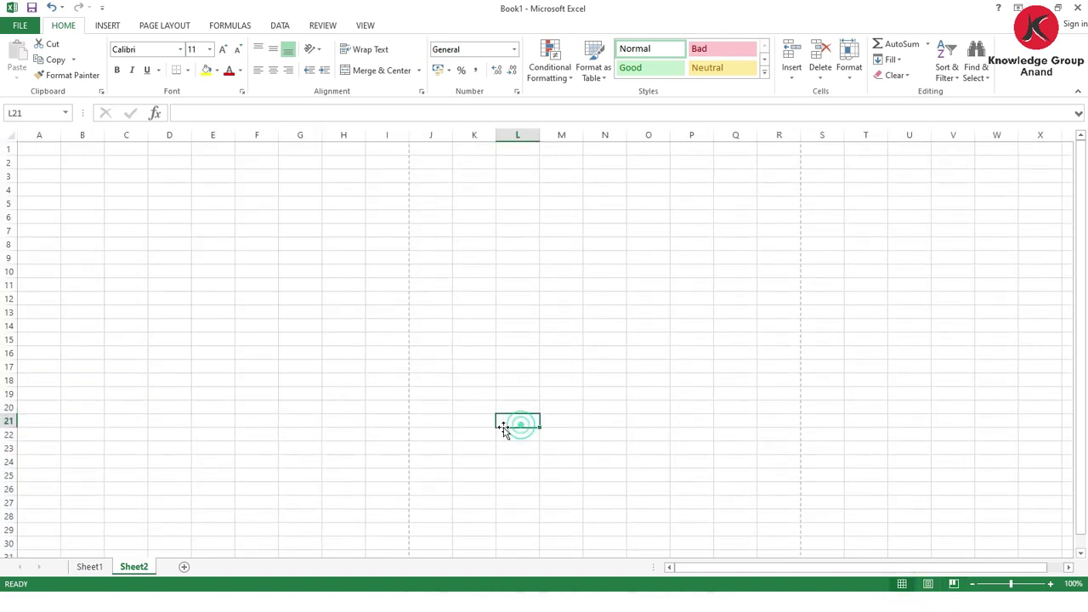
# - Zoom the worksheet in by three increments, bring it back to 100%, and select cell D11
pyautogui.click(1051, 585)
pyautogui.click(1052, 585)
pyautogui.click(1051, 585)
pyautogui.click(972, 585)
pyautogui.click(972, 585)
pyautogui.click(972, 584)
pyautogui.click(175, 284)
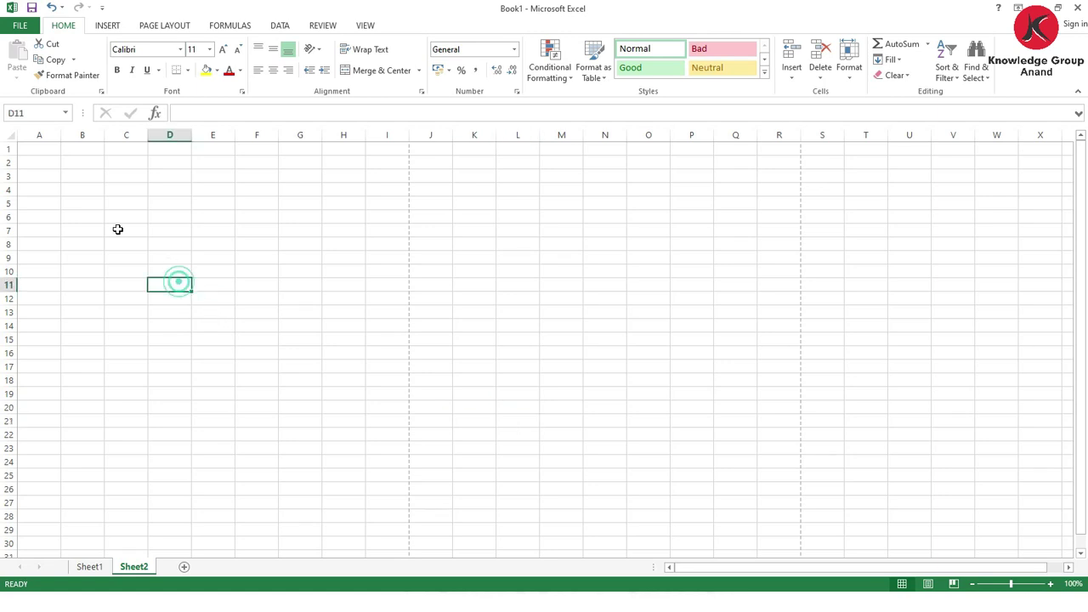
# - Select cell A1 and move the active cell one column at a time along row 1 to K1
pyautogui.click(40, 149)
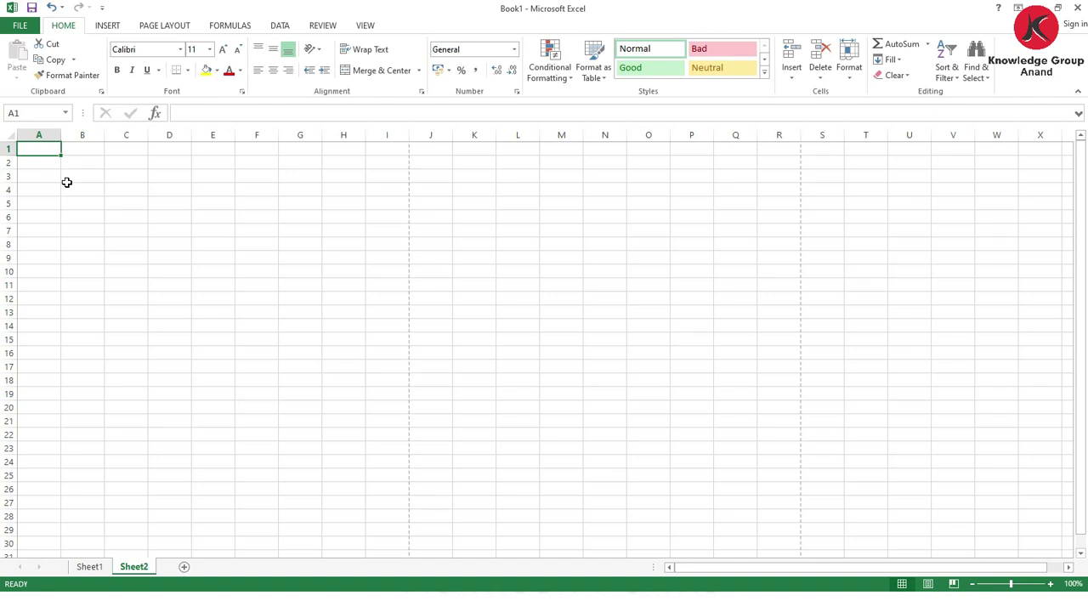
pyautogui.press('Right')
pyautogui.press('Right')
pyautogui.press('Right')
pyautogui.press('Right')
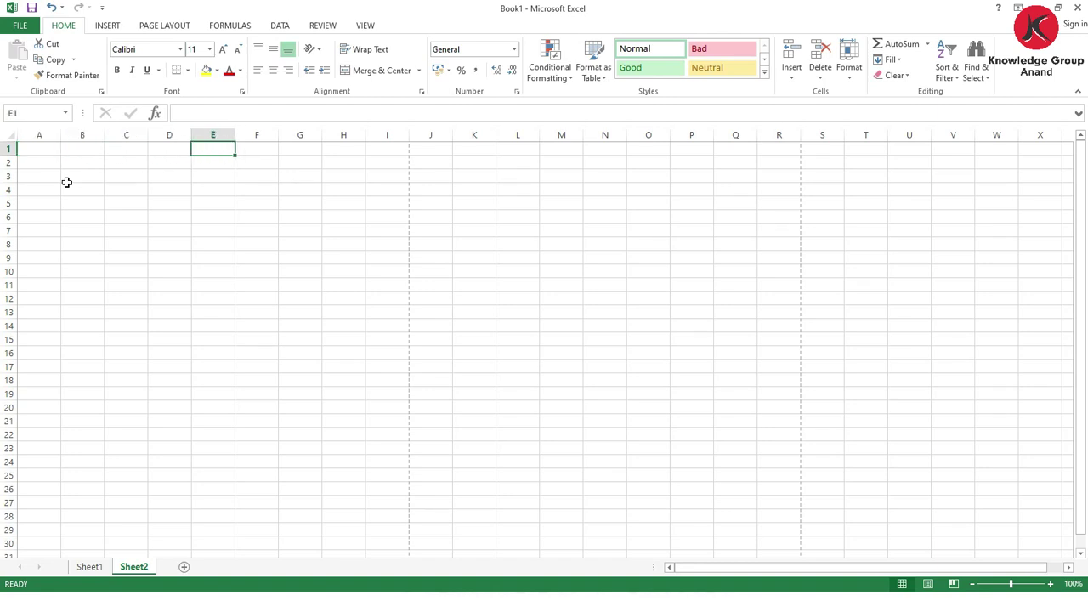
pyautogui.press('Right')
pyautogui.press('Right')
pyautogui.press('Right')
pyautogui.press('Right')
pyautogui.press('Right')
pyautogui.press('Right')
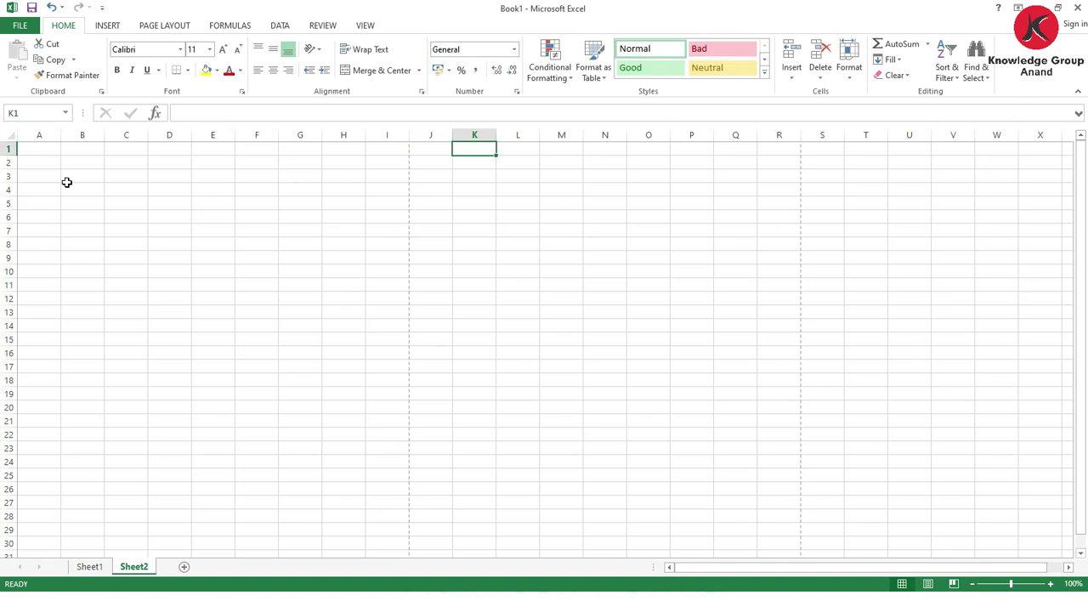
# - Jump to the sheet's last column at XFD1 and its last row at A1048576, returning to A1 after each
pyautogui.hotkey('ctrl', 'Right')
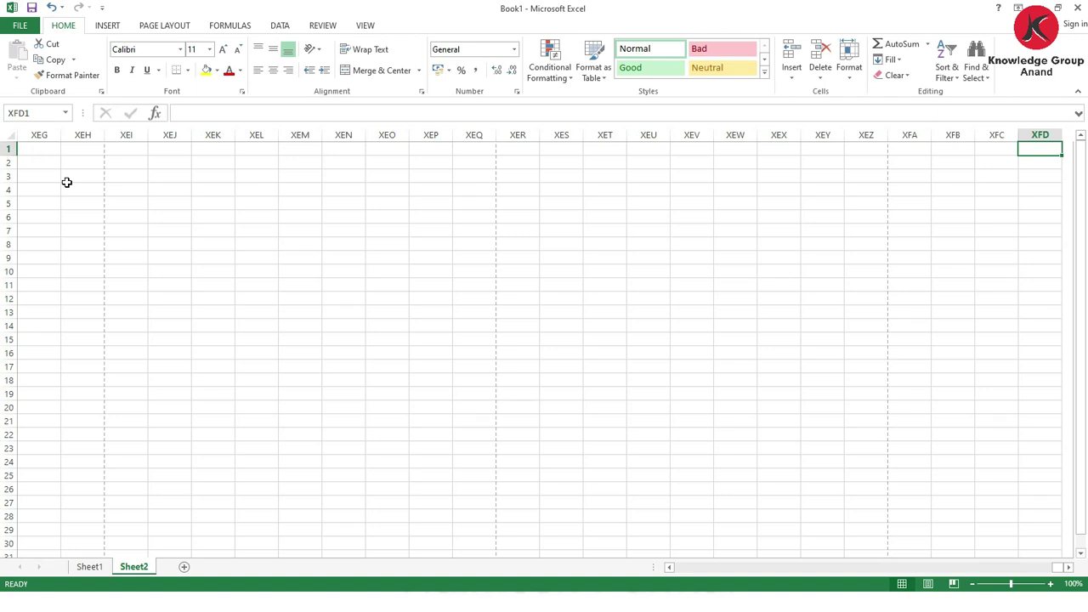
pyautogui.hotkey('ctrl', 'Home')
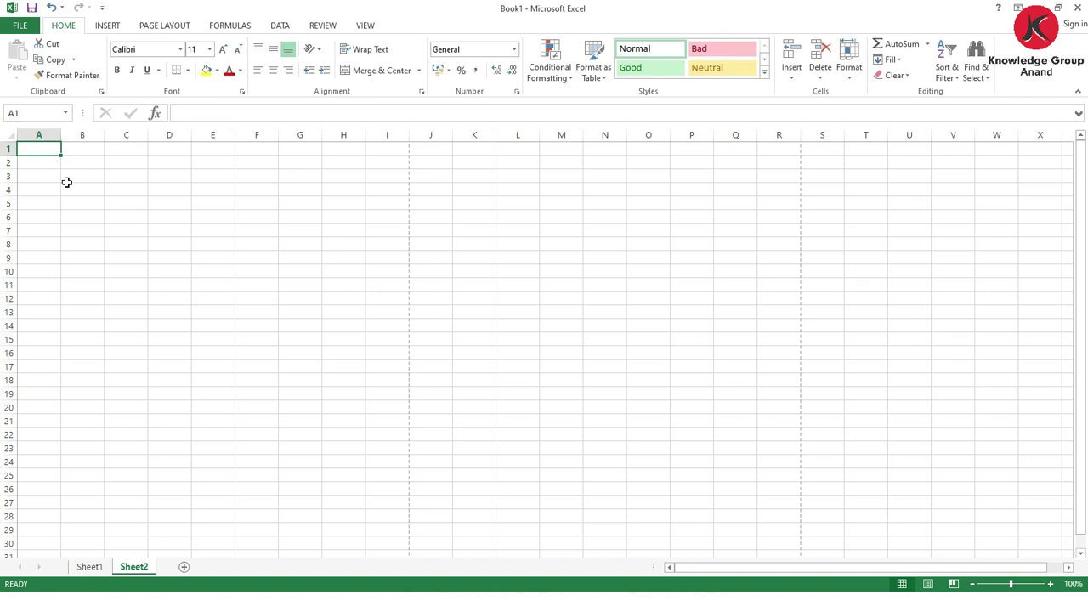
pyautogui.hotkey('ctrl', 'Down')
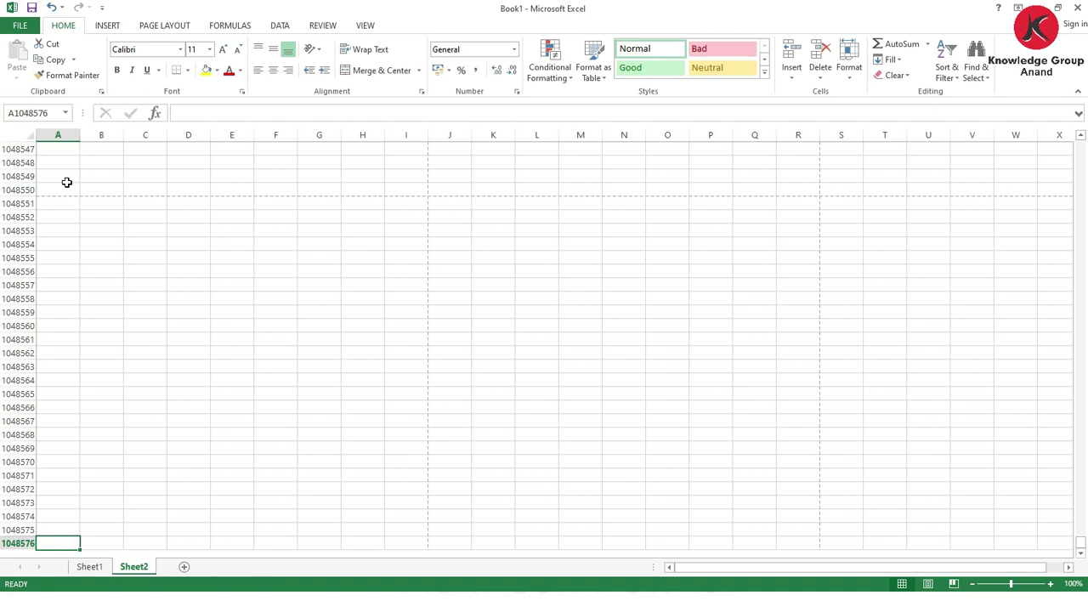
pyautogui.hotkey('ctrl', 'Home')
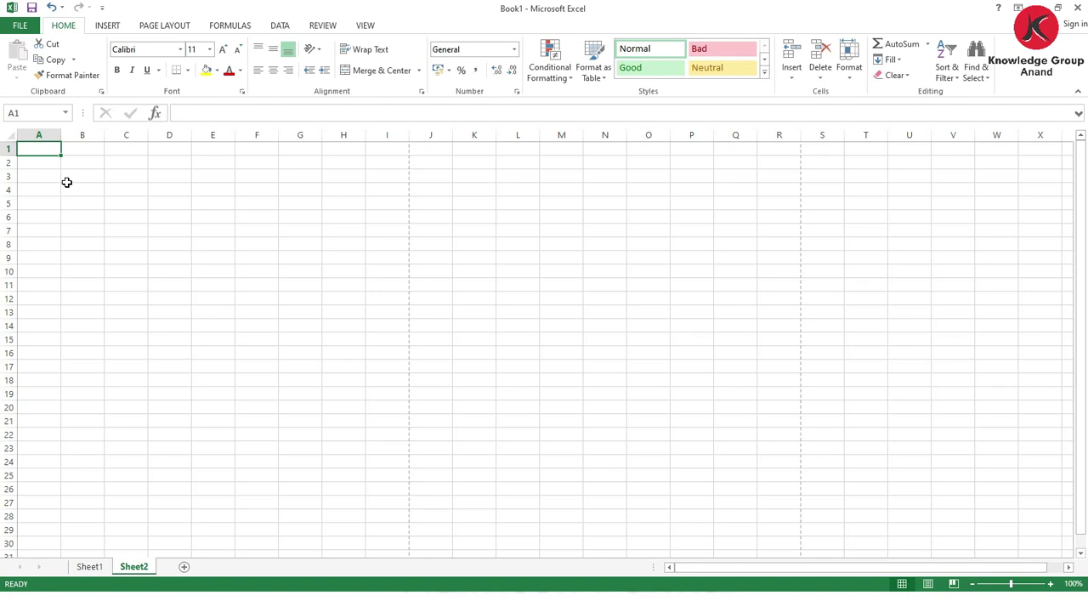
# - Enter "Prayosha Computer Centre" in cell A1 and widen column A to fit the text
pyautogui.write('Prayosha')
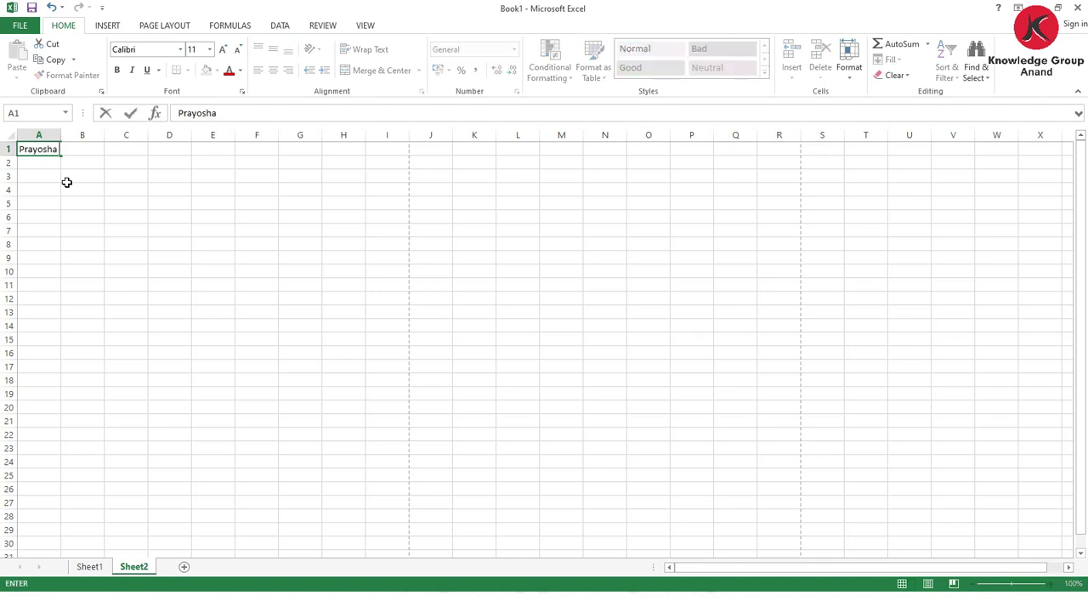
pyautogui.write(' Computer Centre')
pyautogui.press('Return')
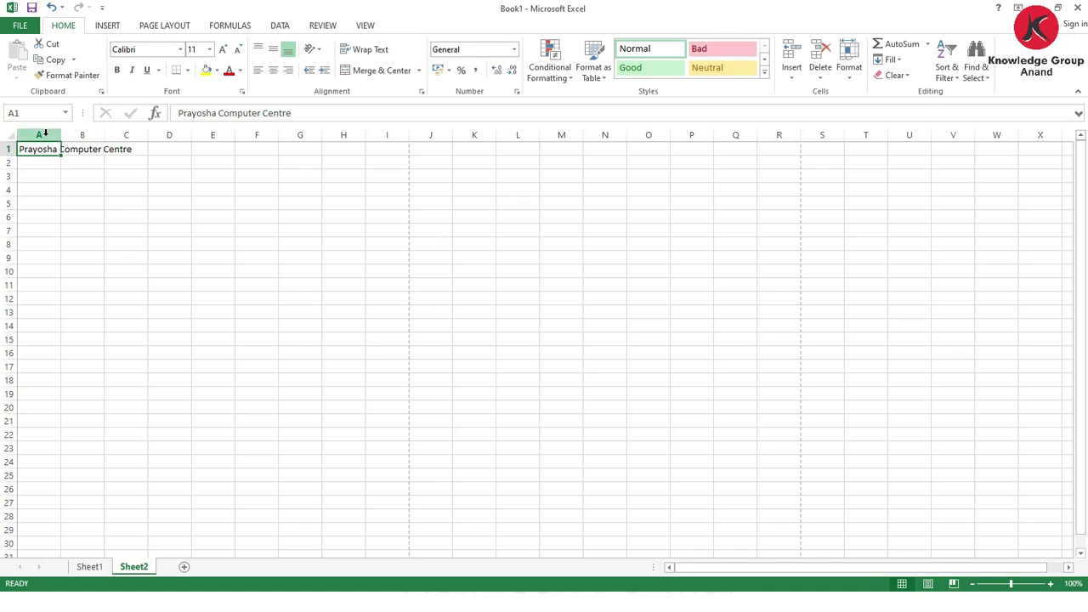
pyautogui.moveTo(58, 135); pyautogui.dragTo(140, 136)
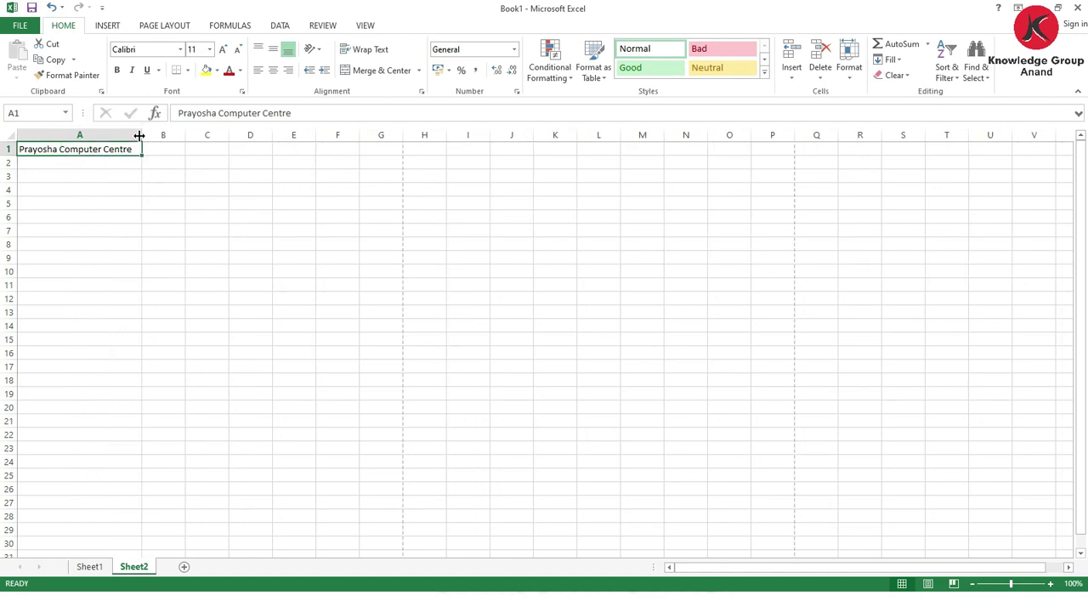
# - Enter the number 345 in cell B1
pyautogui.click(155, 168)
pyautogui.click(155, 149)
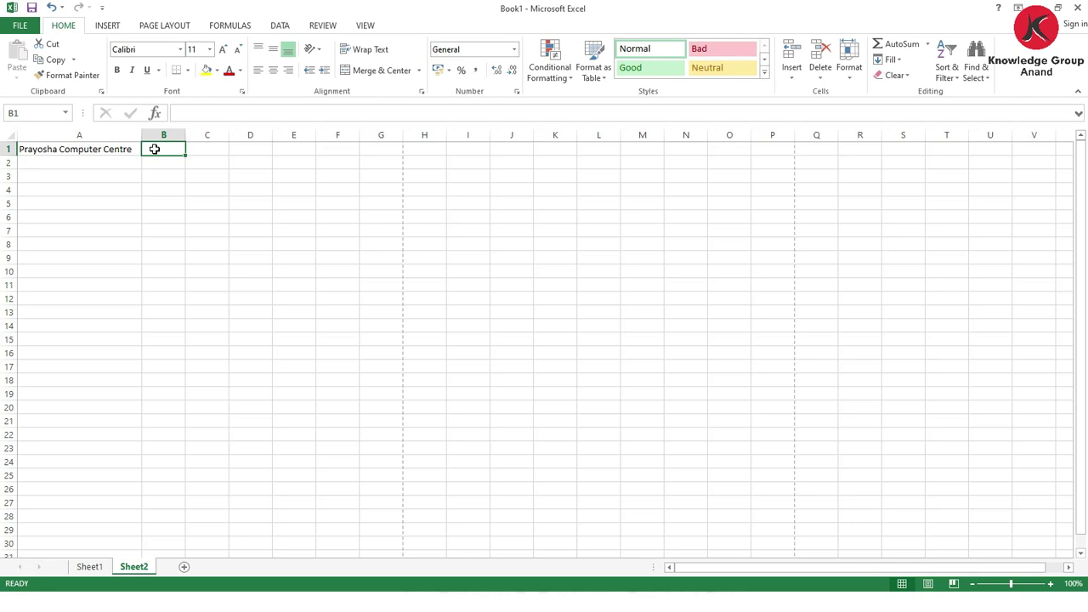
pyautogui.write('345')
pyautogui.press('Tab')
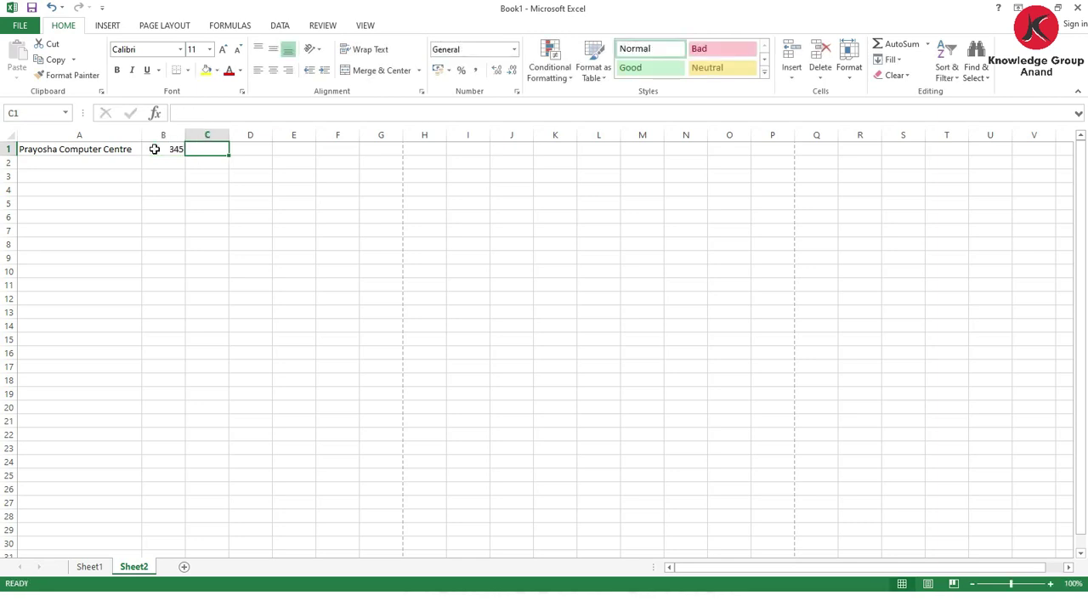
# - Enter the formula =B1*2 in cell C1, review it, and select cell C3
pyautogui.write('=')
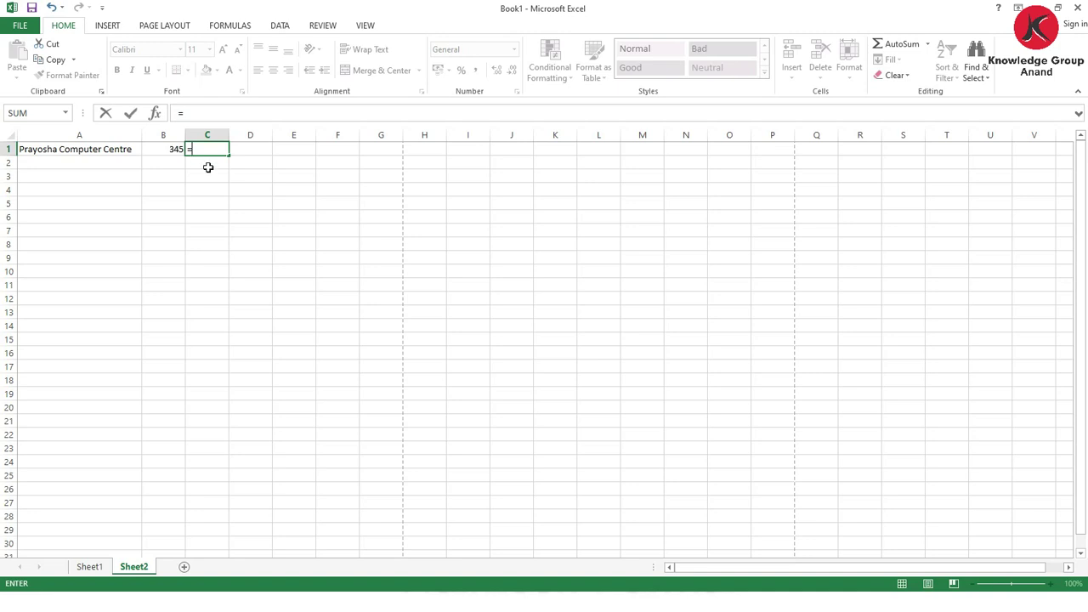
pyautogui.write('b2')
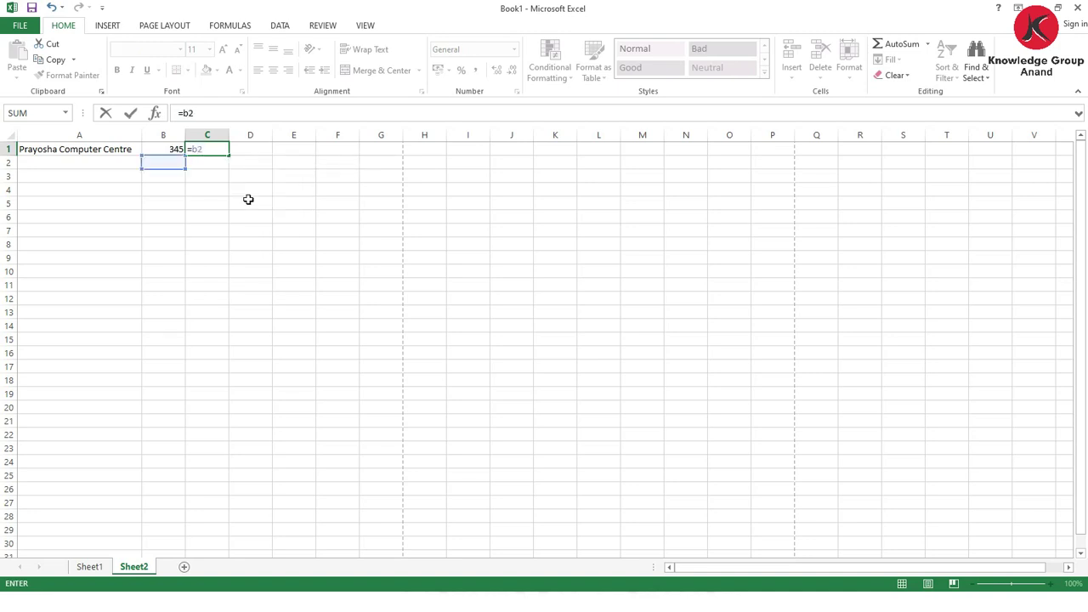
pyautogui.press('BackSpace')
pyautogui.write('1')
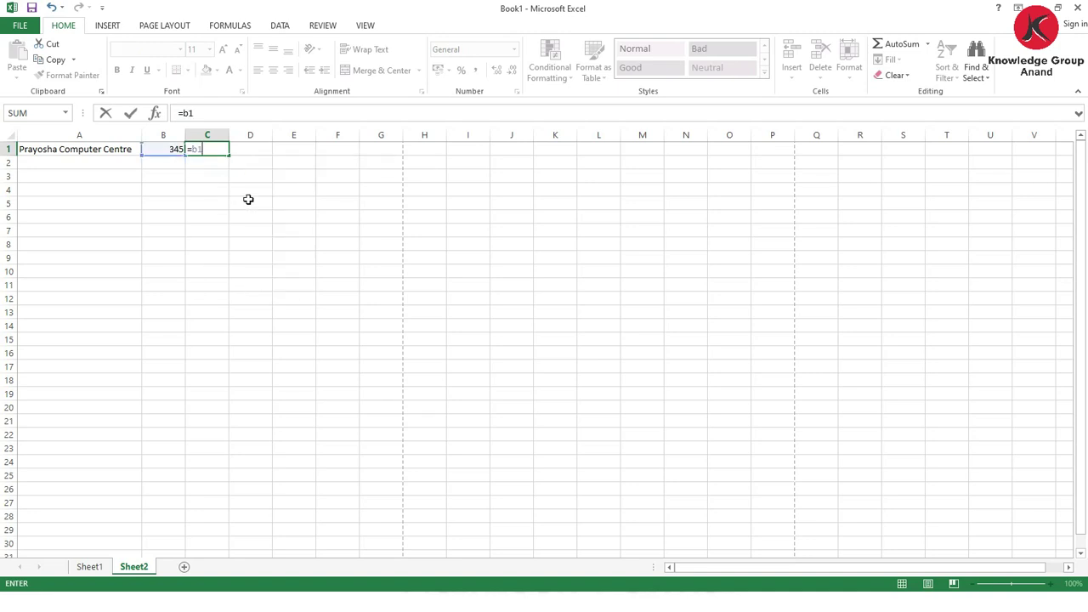
pyautogui.write('*2')
pyautogui.press('Return')
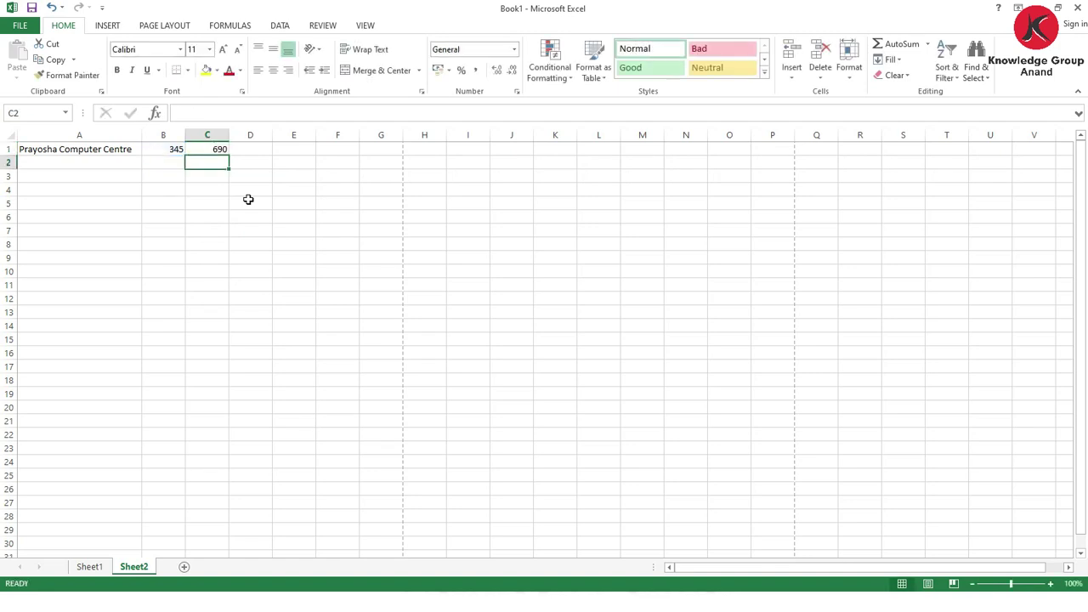
pyautogui.click(225, 151)
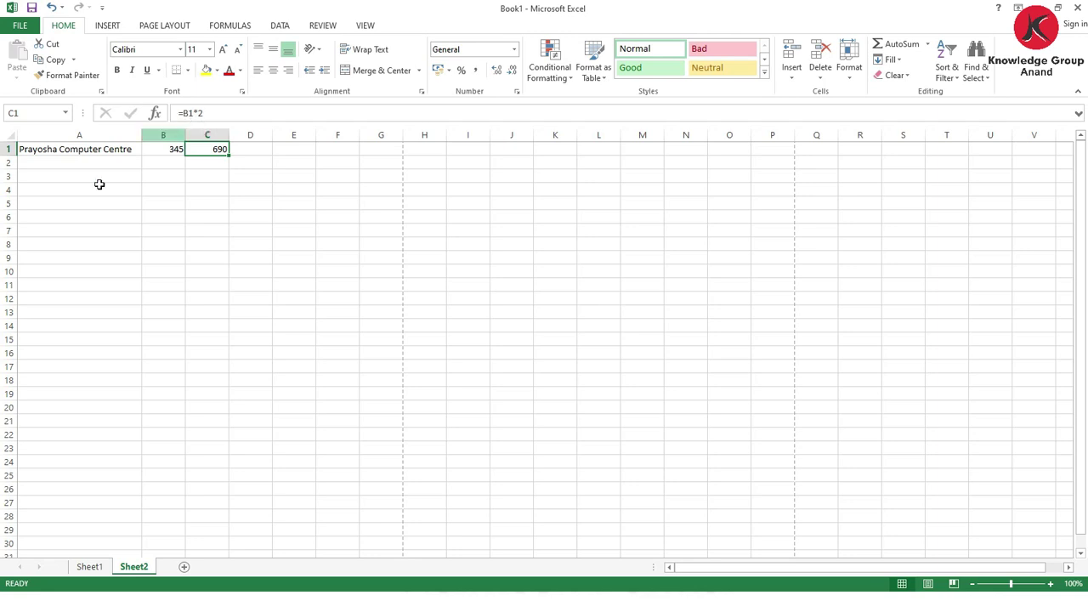
pyautogui.click(210, 175)
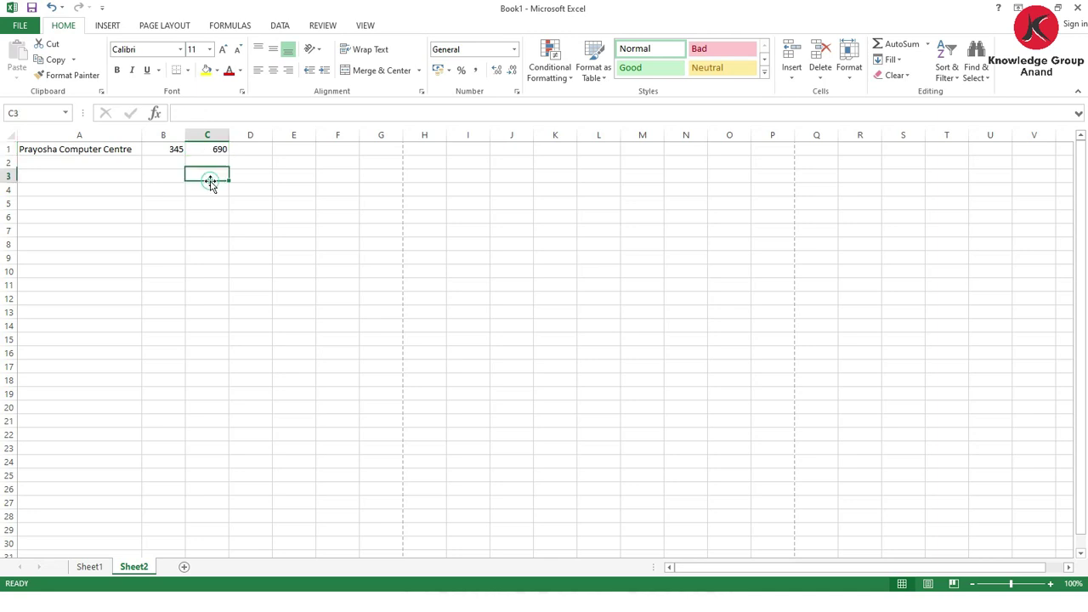
# - Start entering a person's first name in cell A2 and cancel the entry
pyautogui.click(111, 159)
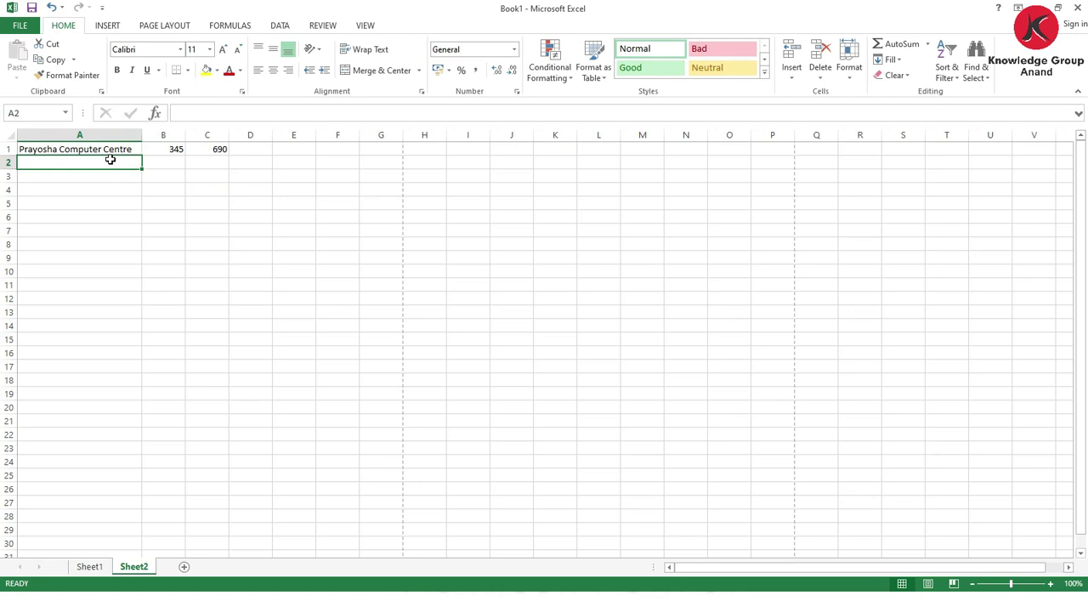
pyautogui.write('P')
pyautogui.press('BackSpace')
pyautogui.press('BackSpace')
pyautogui.write('Drashti')
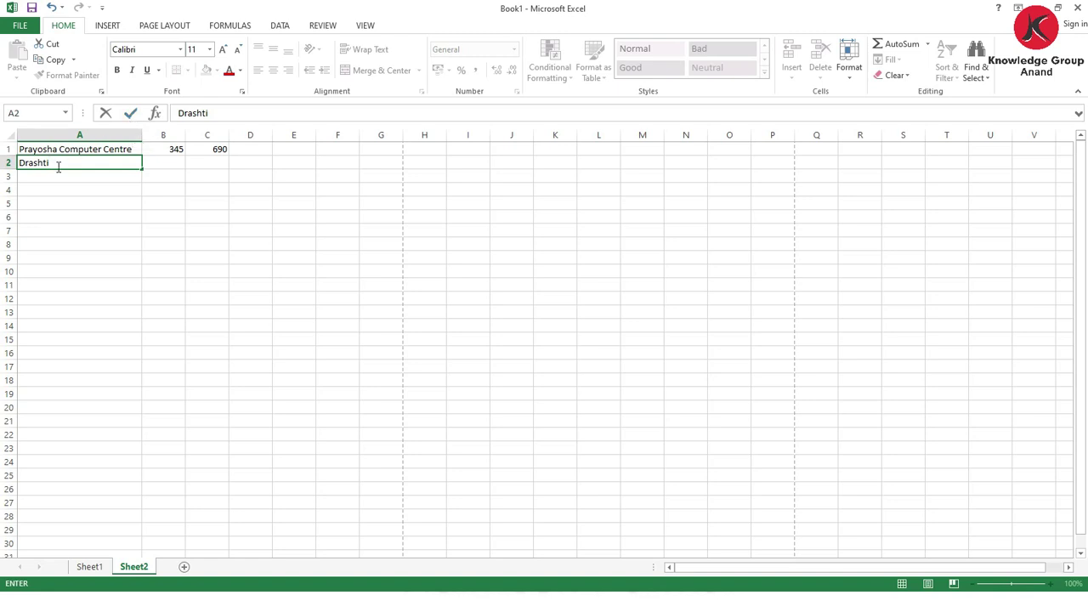
pyautogui.click(106, 113)
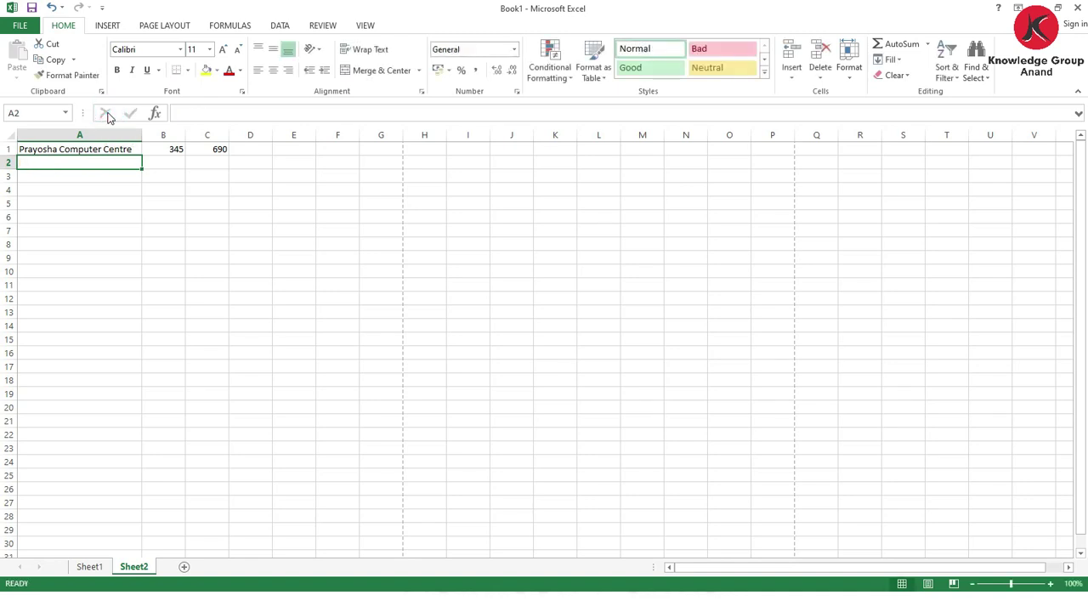
# - Enter the person's first name in cell A2 and keep that cell selected
pyautogui.click(100, 185)
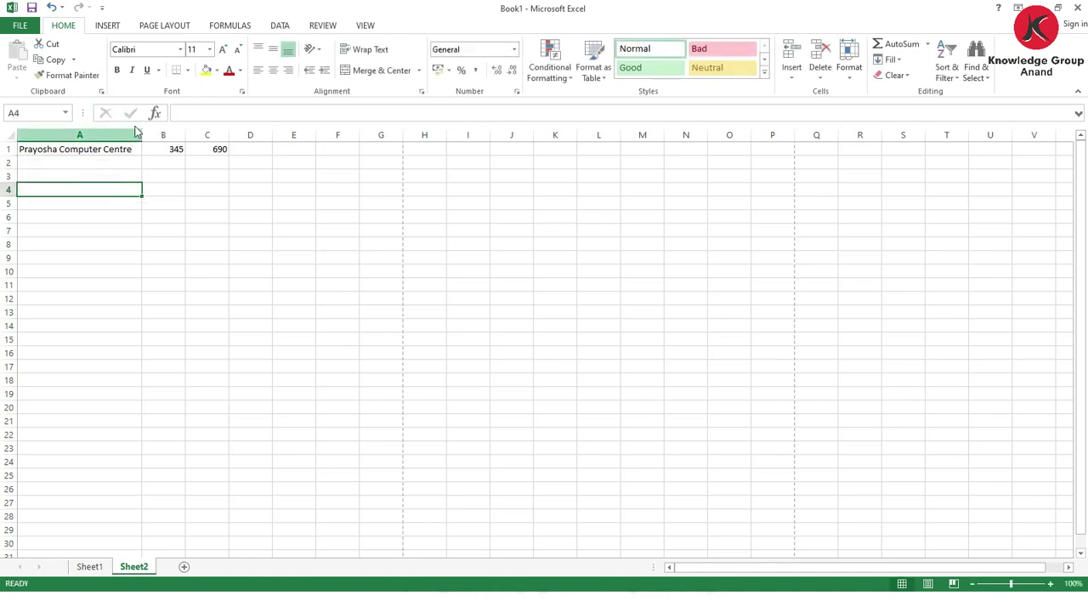
pyautogui.click(94, 160)
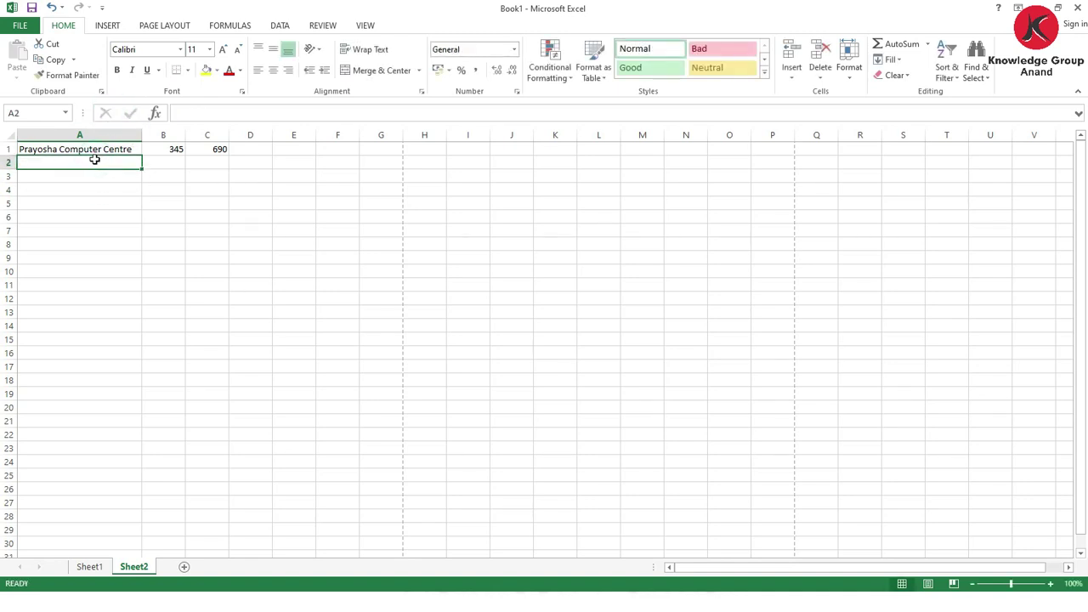
pyautogui.write('Drashti')
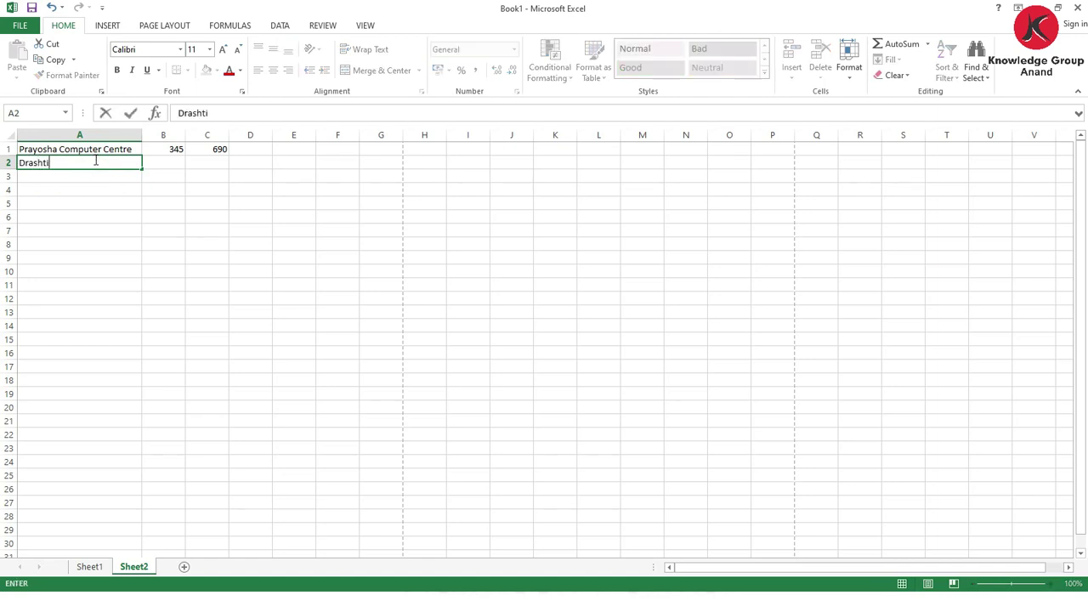
pyautogui.press('Return')
pyautogui.click(94, 160)
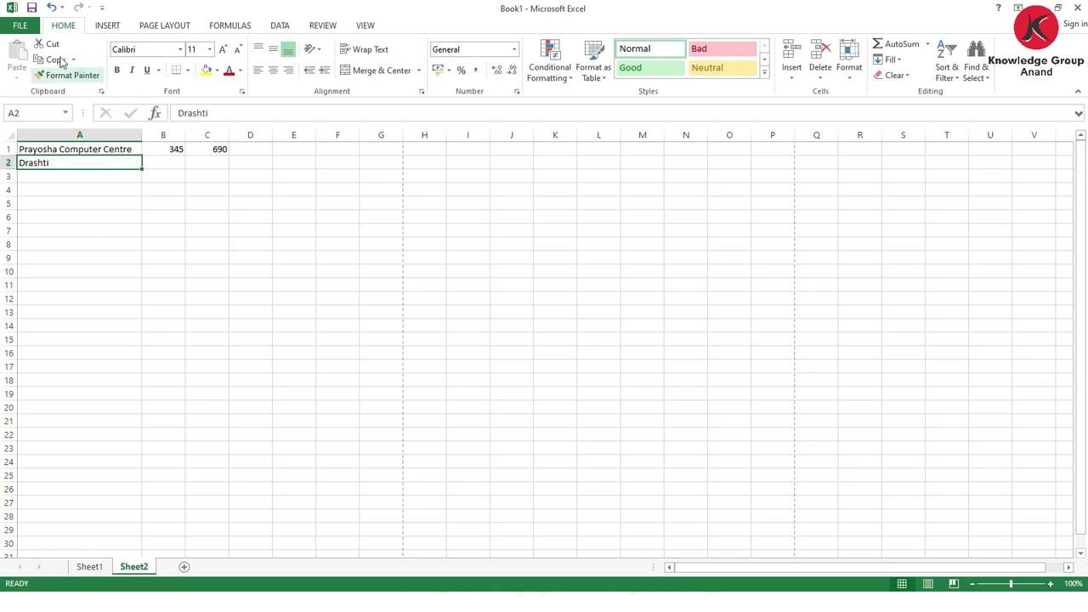
# - View the templates available for creating a new workbook and return to the worksheet
pyautogui.click(18, 26)
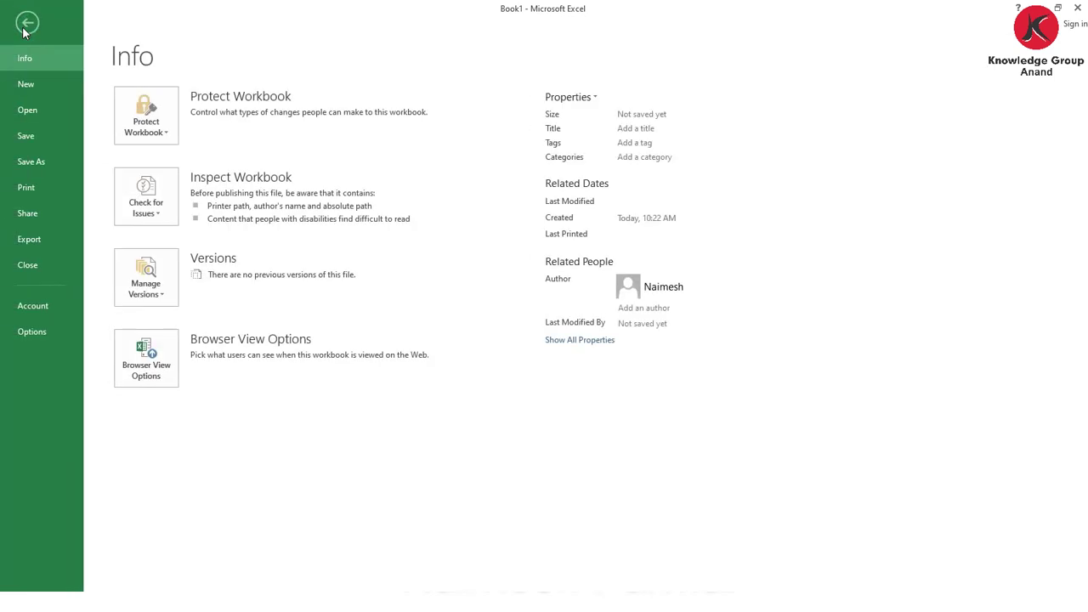
pyautogui.click(32, 86)
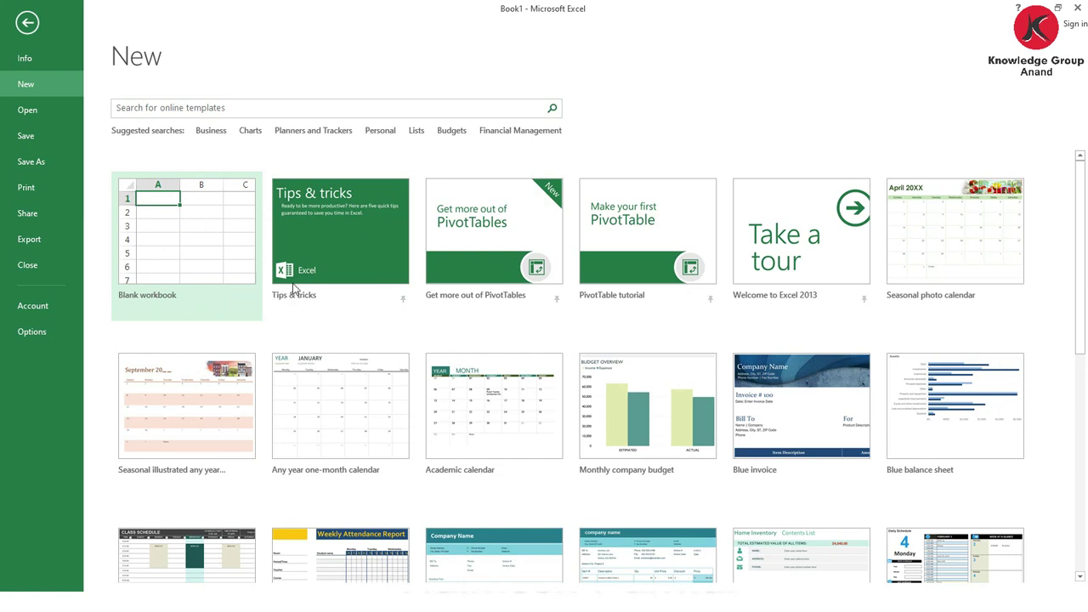
pyautogui.click(28, 23)
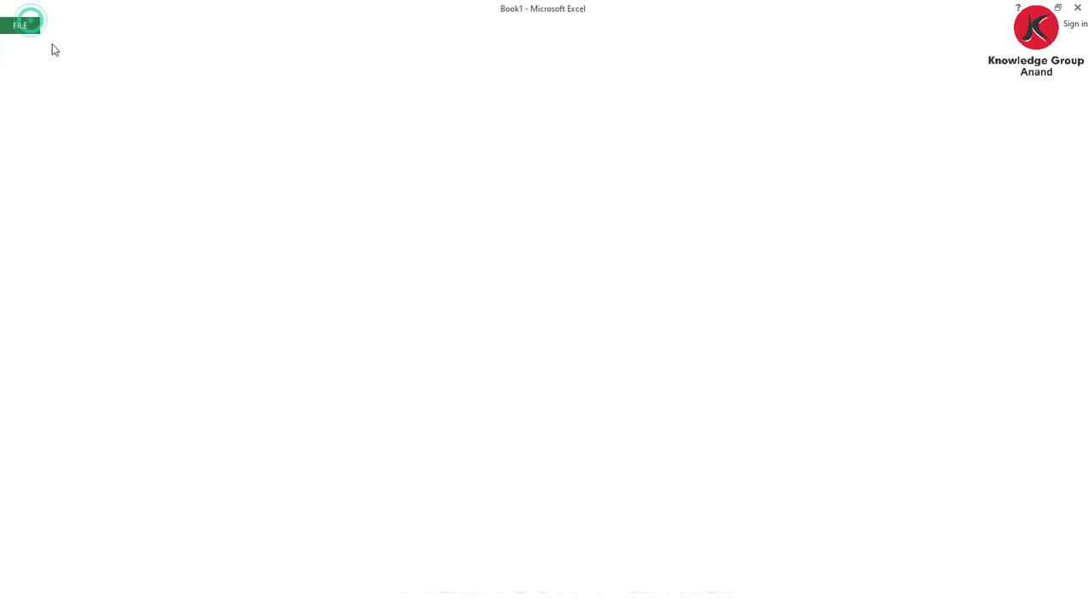
# - Switch between Sheet1 and Sheet2, ending on Sheet1
pyautogui.click(89, 566)
pyautogui.click(134, 566)
pyautogui.click(90, 566)
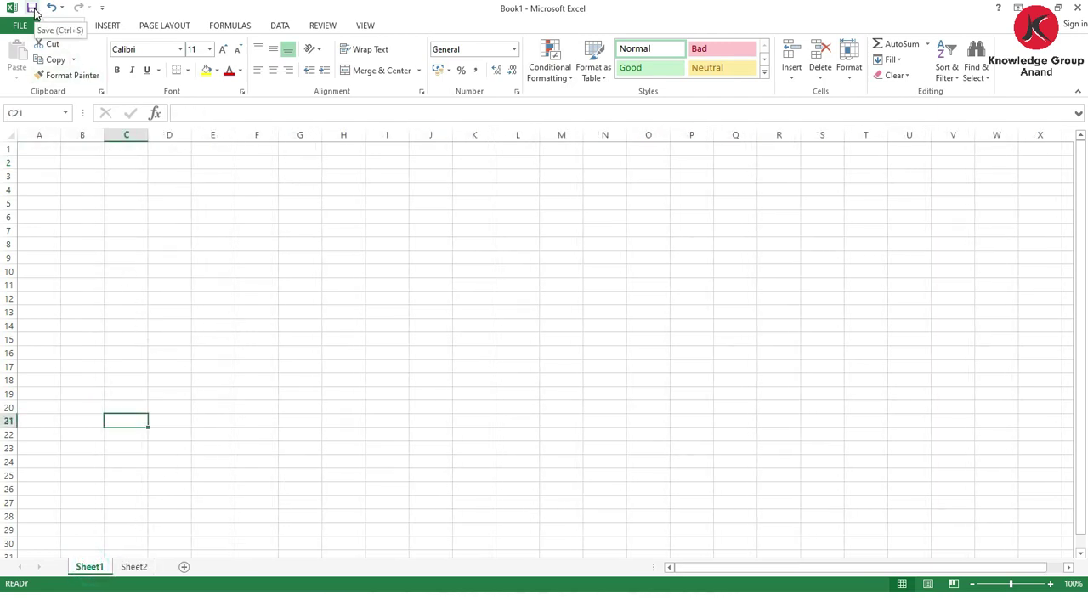
# - Save the workbook in the Documents folder as "STD 6 EM Ch 6" in Excel Workbook format
pyautogui.click(32, 12)
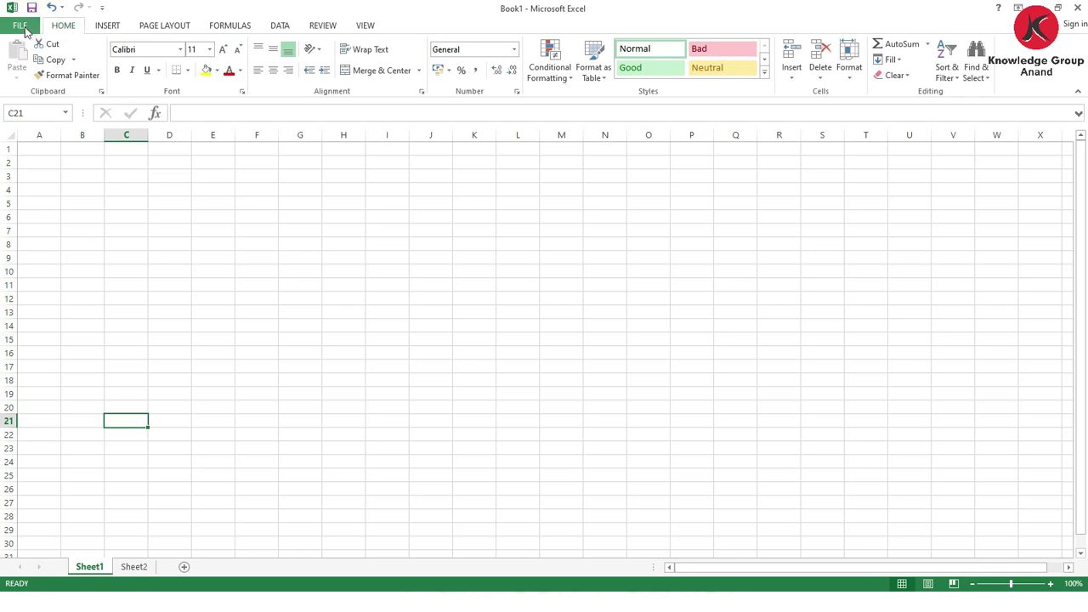
pyautogui.click(26, 30)
pyautogui.click(32, 136)
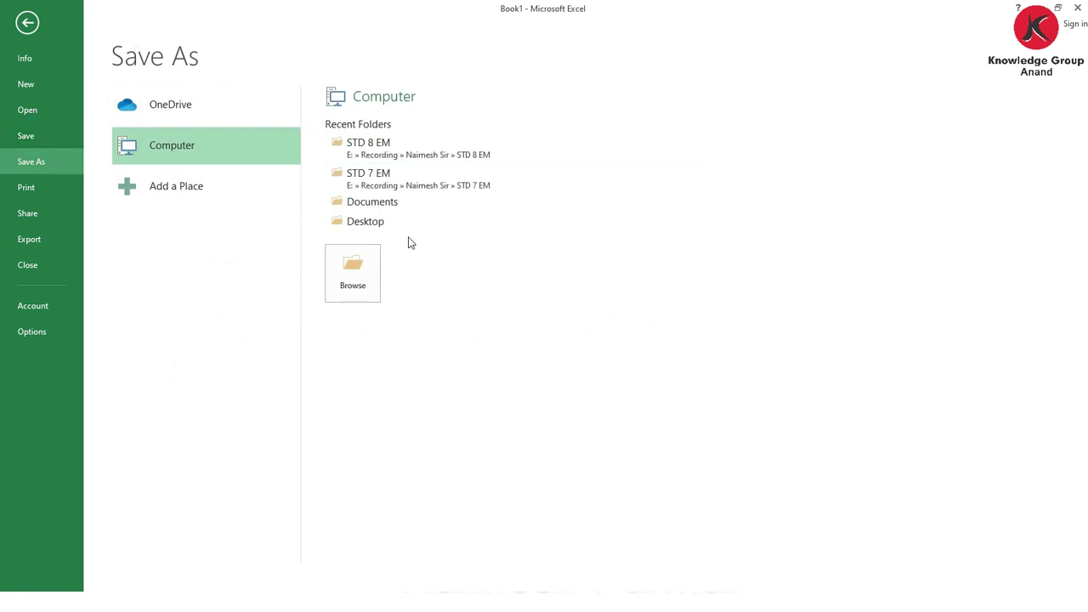
pyautogui.click(361, 270)
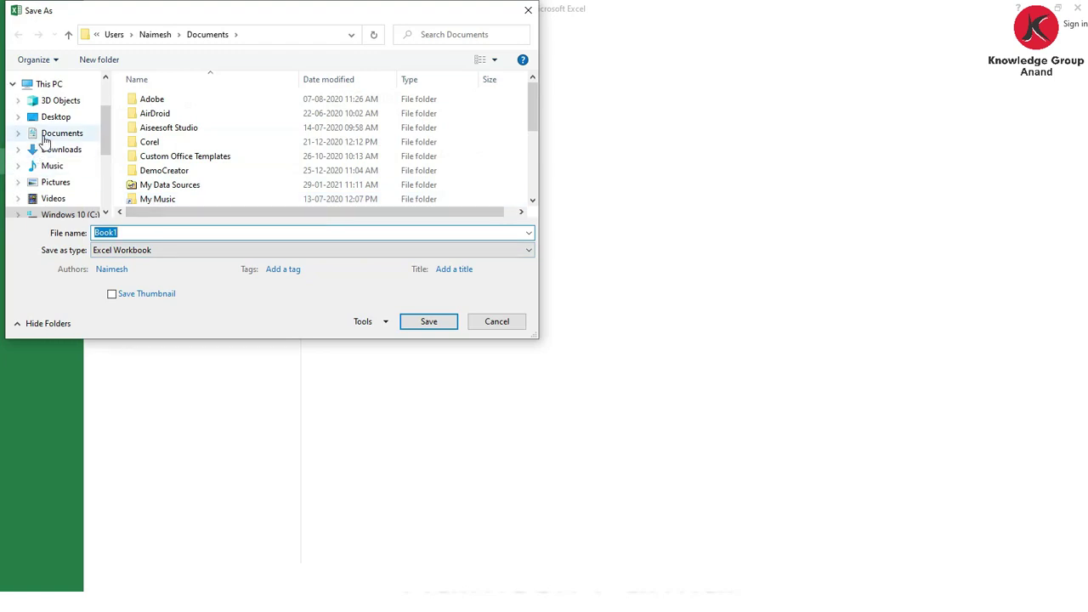
pyautogui.click(45, 138)
pyautogui.click(133, 233)
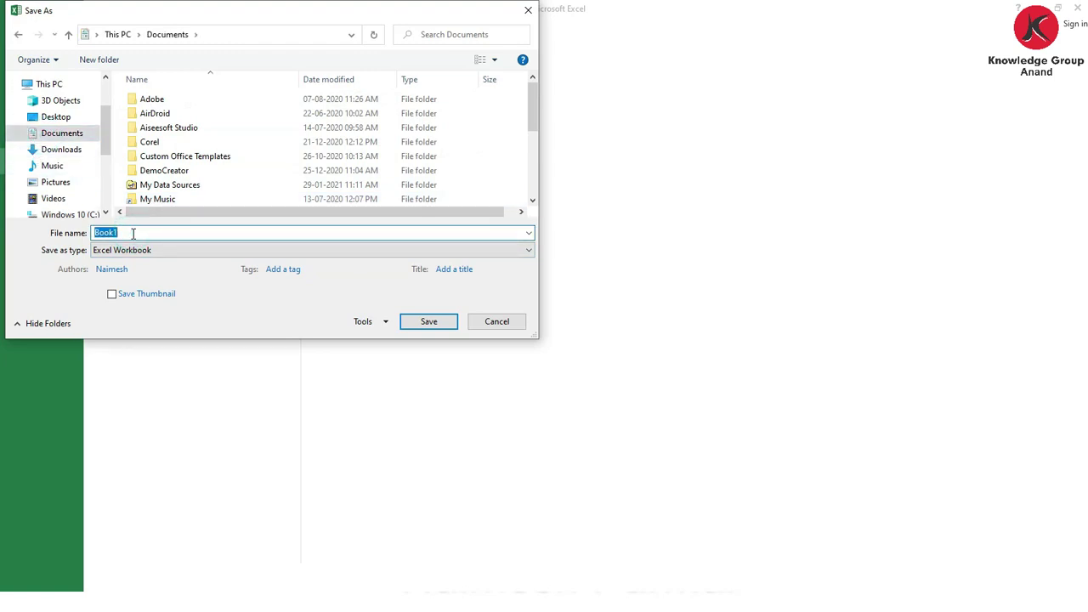
pyautogui.write('STD 6')
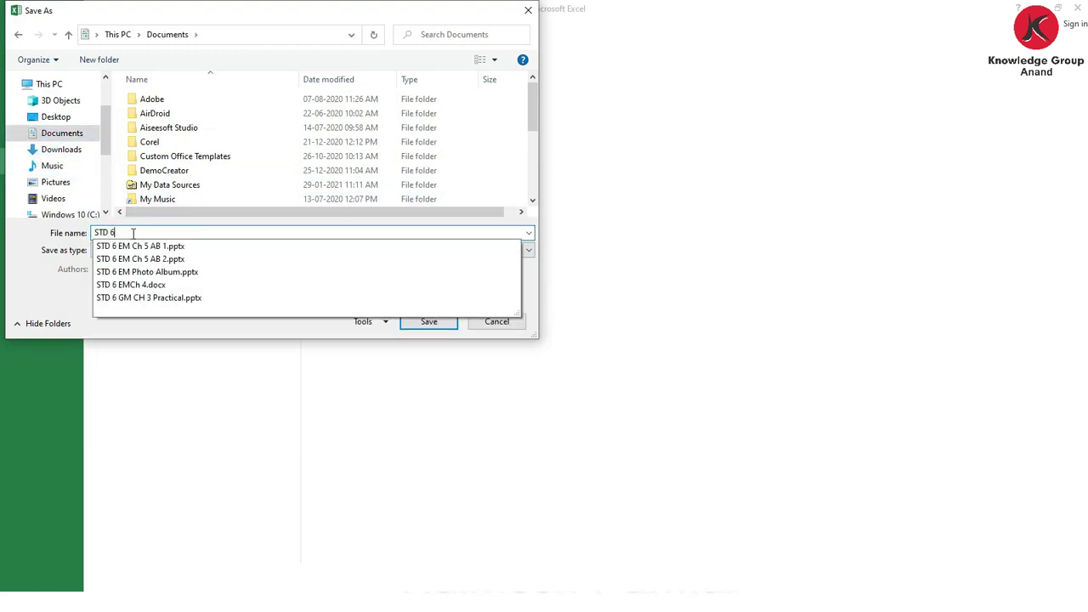
pyautogui.write(' EM')
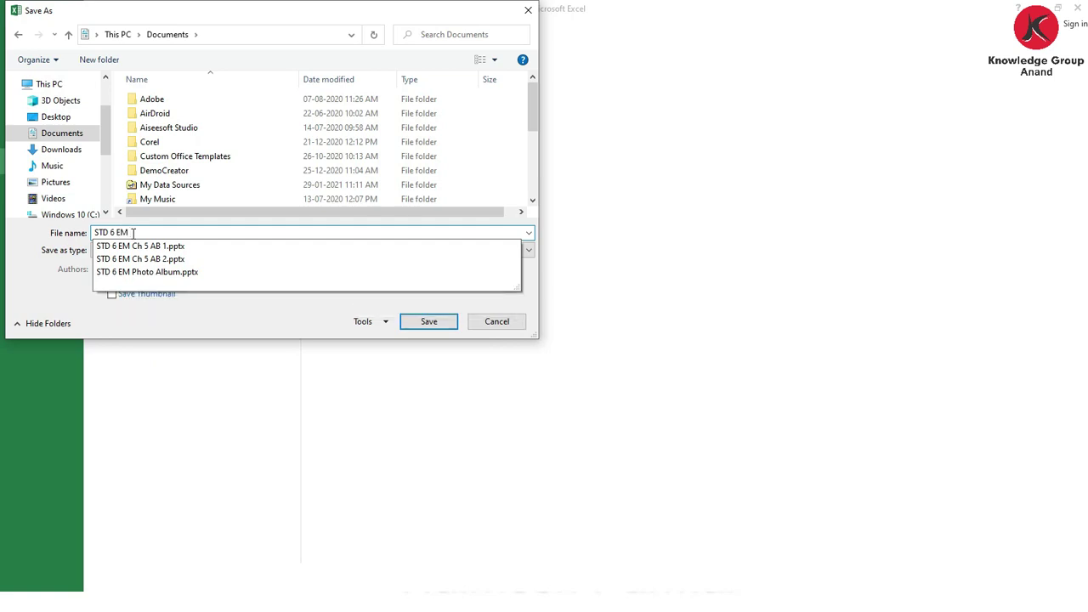
pyautogui.write(' C')
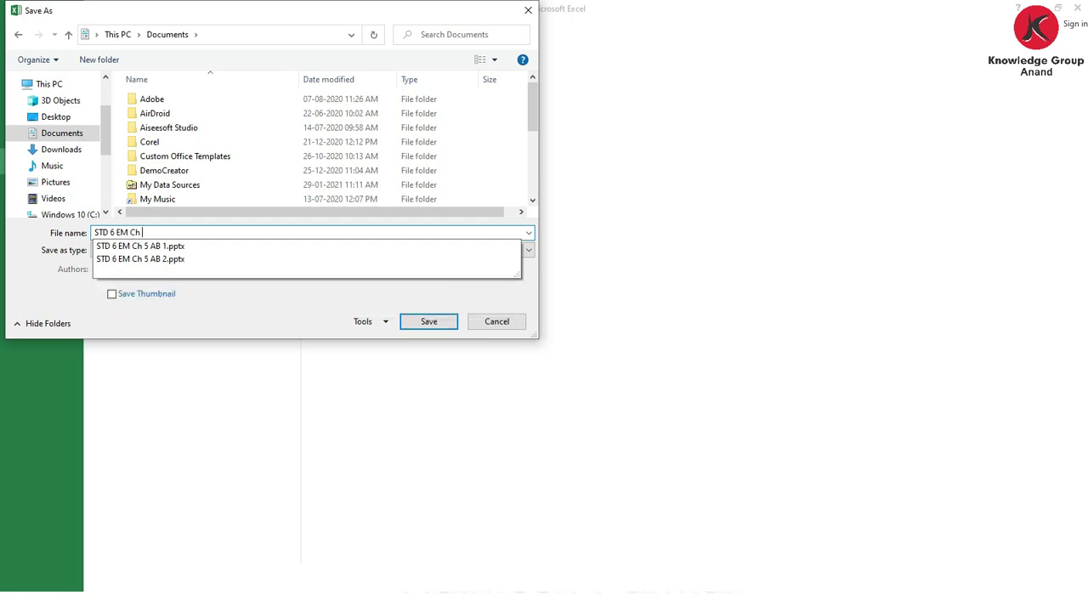
pyautogui.write('h 6')
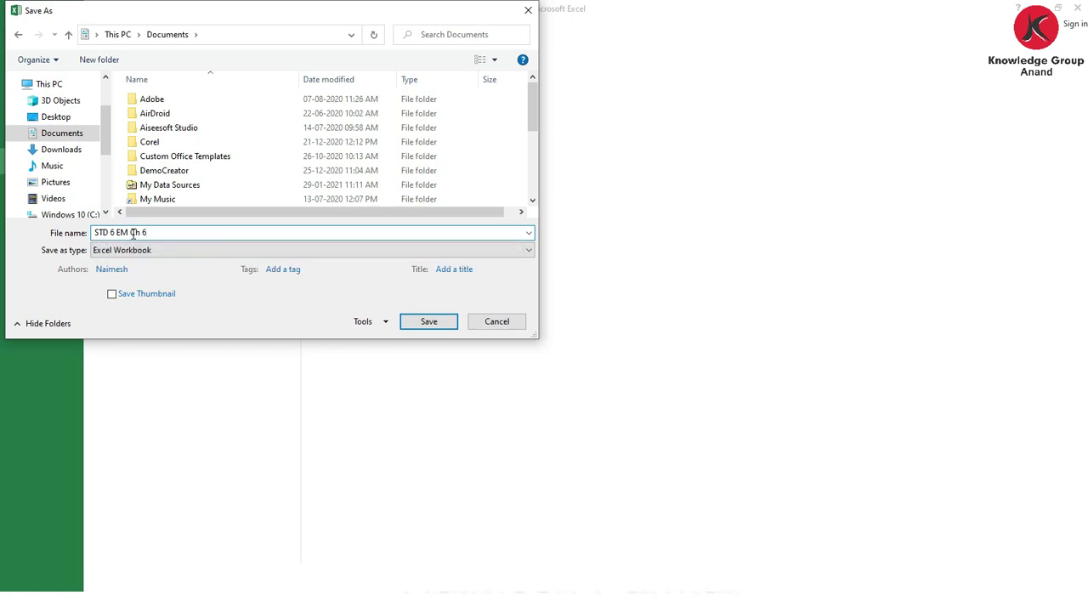
pyautogui.click(415, 323)
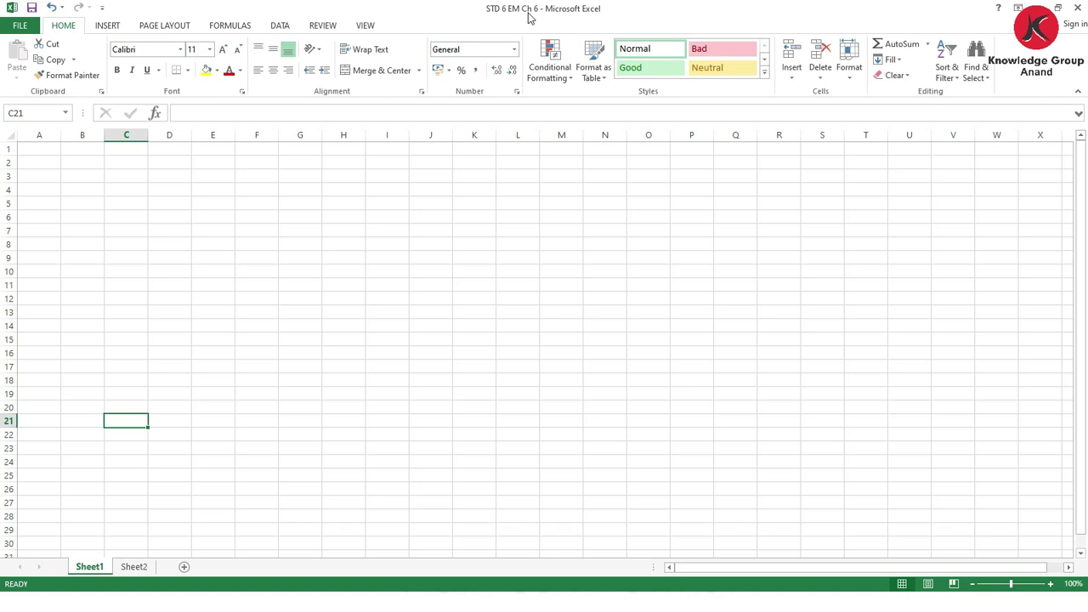
# - Select cell B13 on Sheet1, close the saved workbook, and start Excel again
pyautogui.click(84, 311)
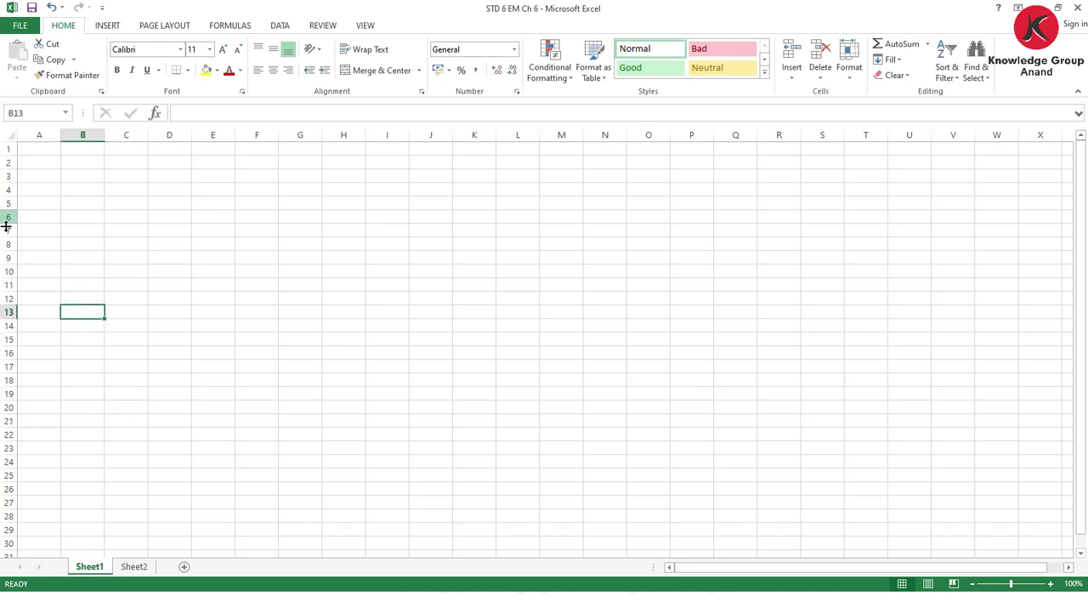
pyautogui.click(1077, 8)
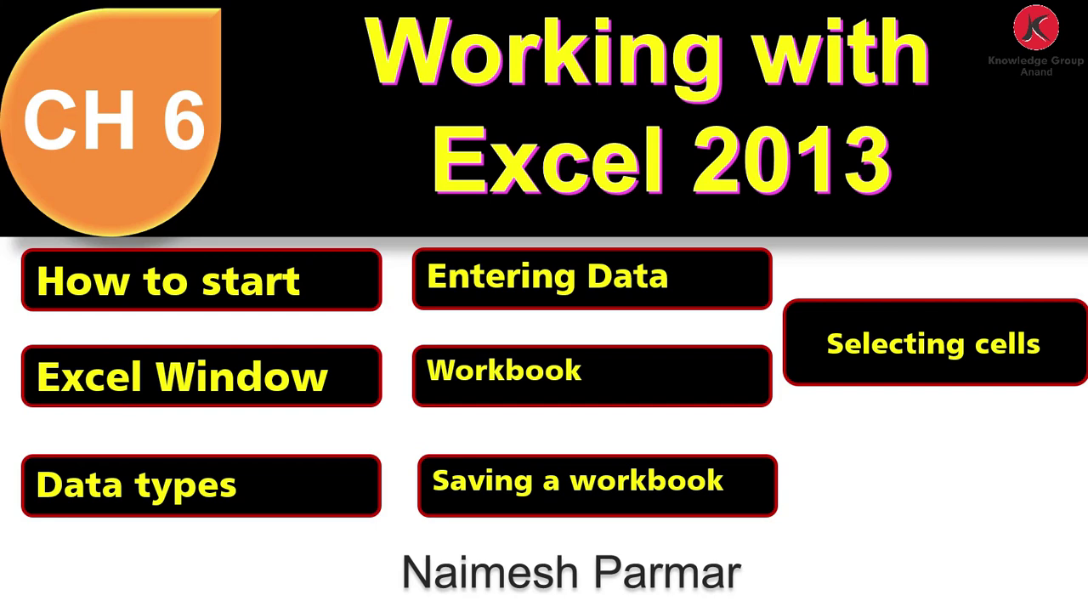
pyautogui.press('super')
pyautogui.write('exce')
pyautogui.click(86, 296)
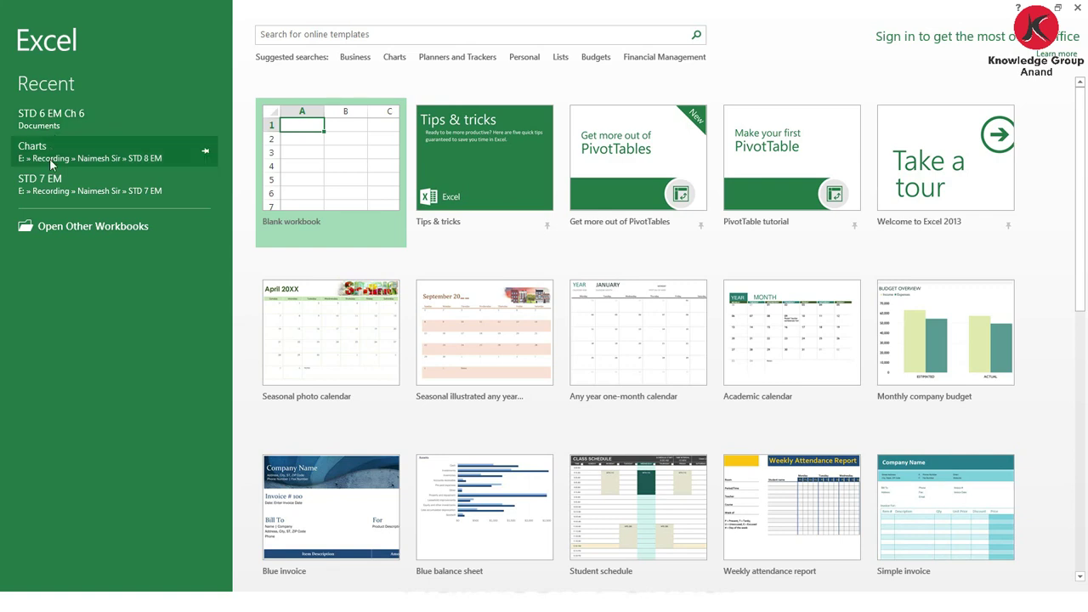
# - Reopen the recent workbook "STD 6 EM Ch 6" and go to Sheet2
pyautogui.click(63, 234)
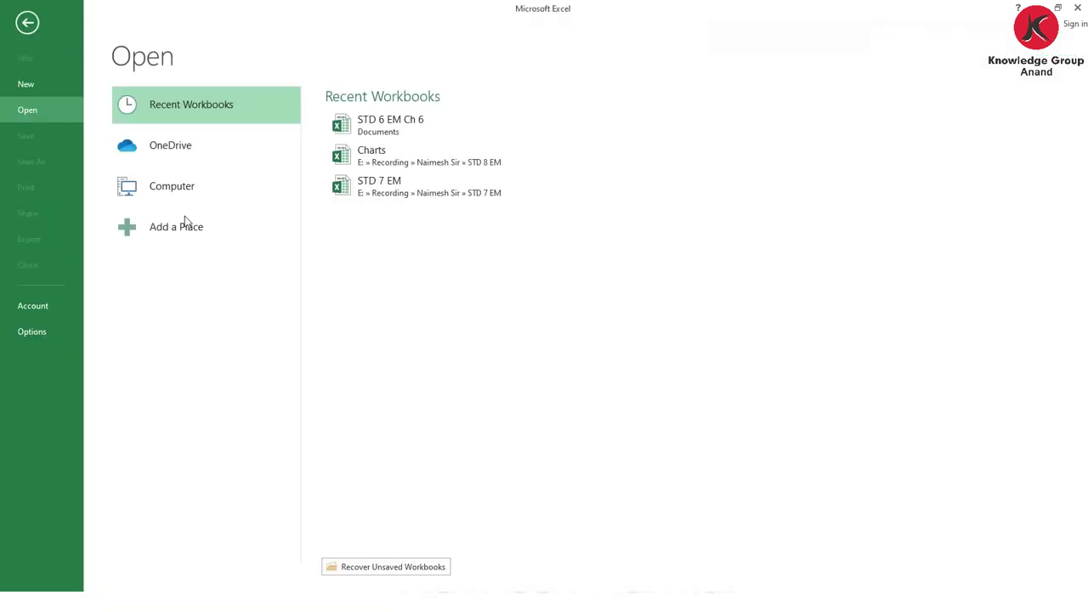
pyautogui.click(377, 134)
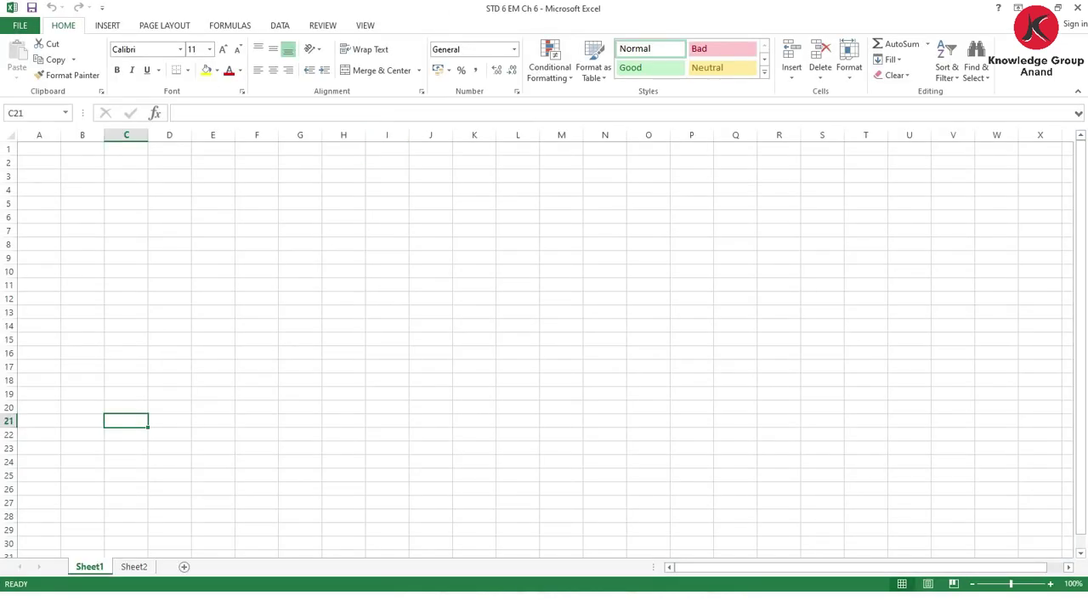
pyautogui.click(129, 567)
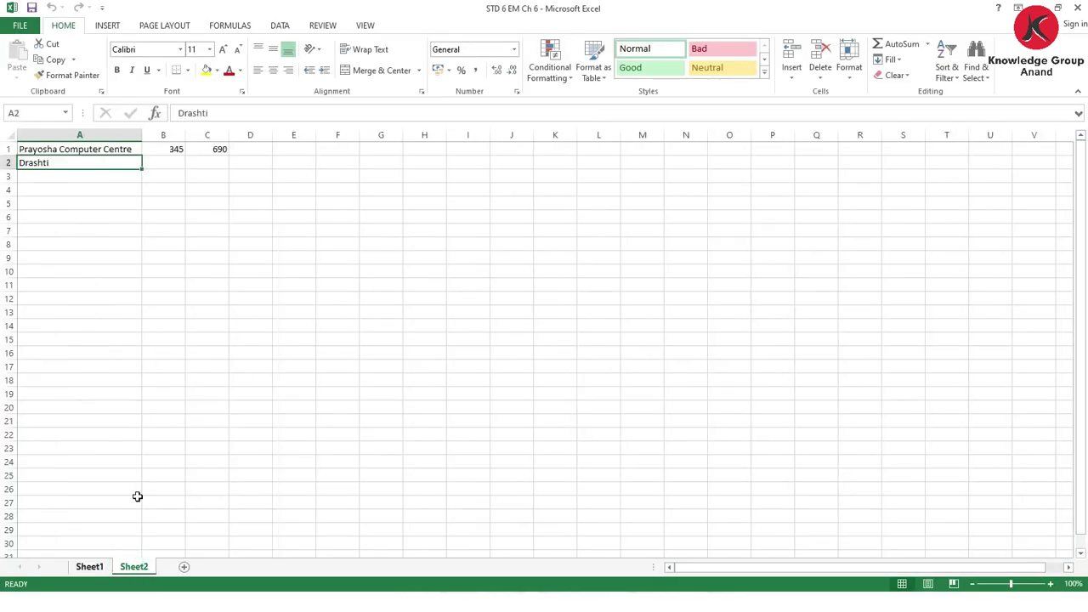
# - Select the filled range A1:C2 on Sheet2, deselect it by picking cell C8, and switch to the chapter presentation
pyautogui.click(138, 199)
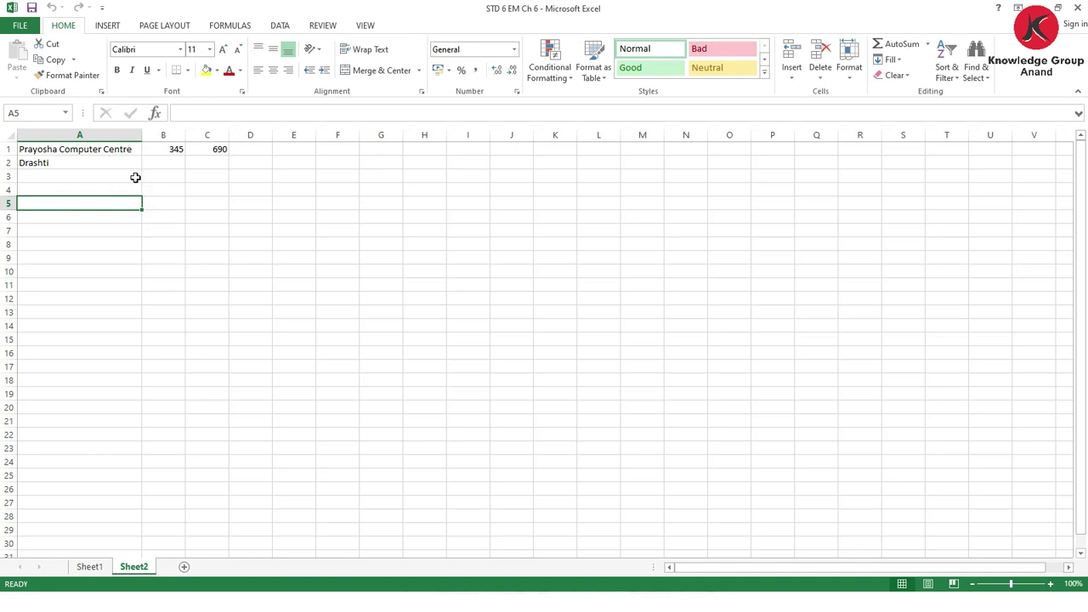
pyautogui.click(122, 164)
pyautogui.moveTo(114, 151); pyautogui.dragTo(202, 167)
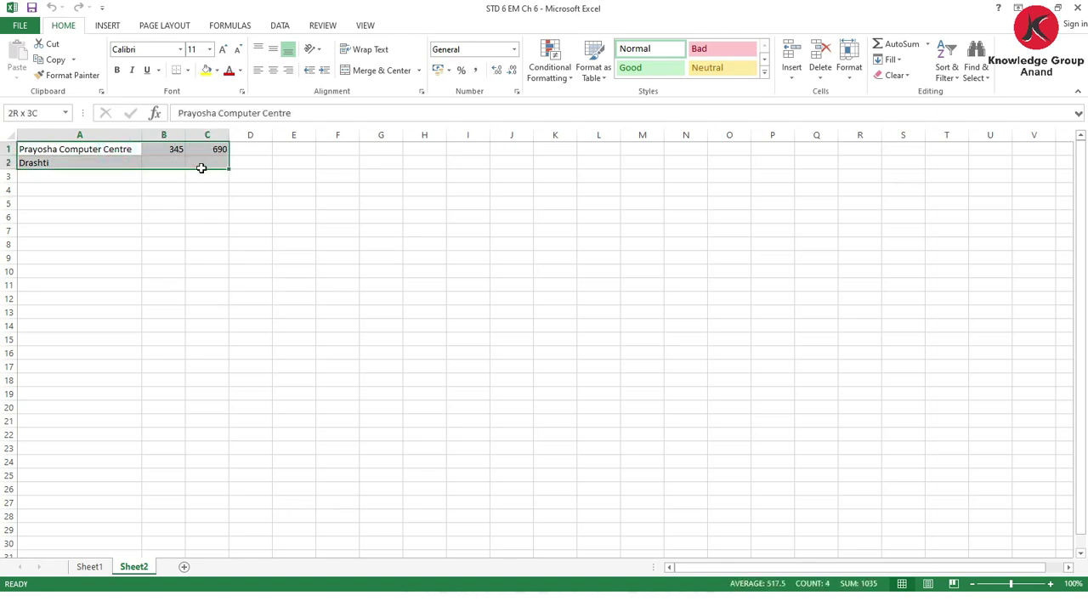
pyautogui.click(214, 214)
pyautogui.click(195, 244)
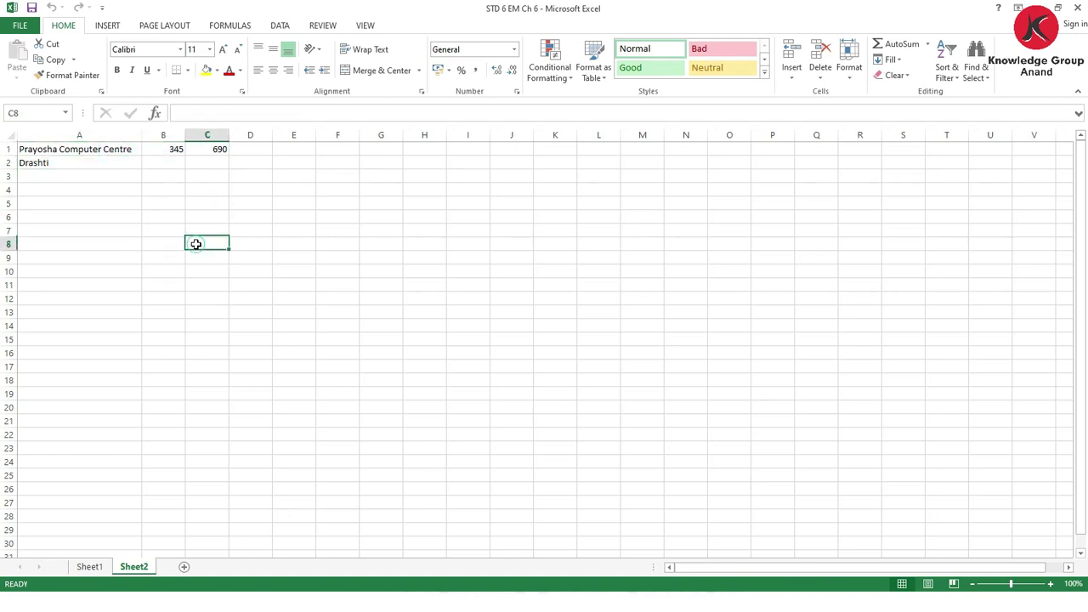
pyautogui.hotkey('alt', 'Tab')
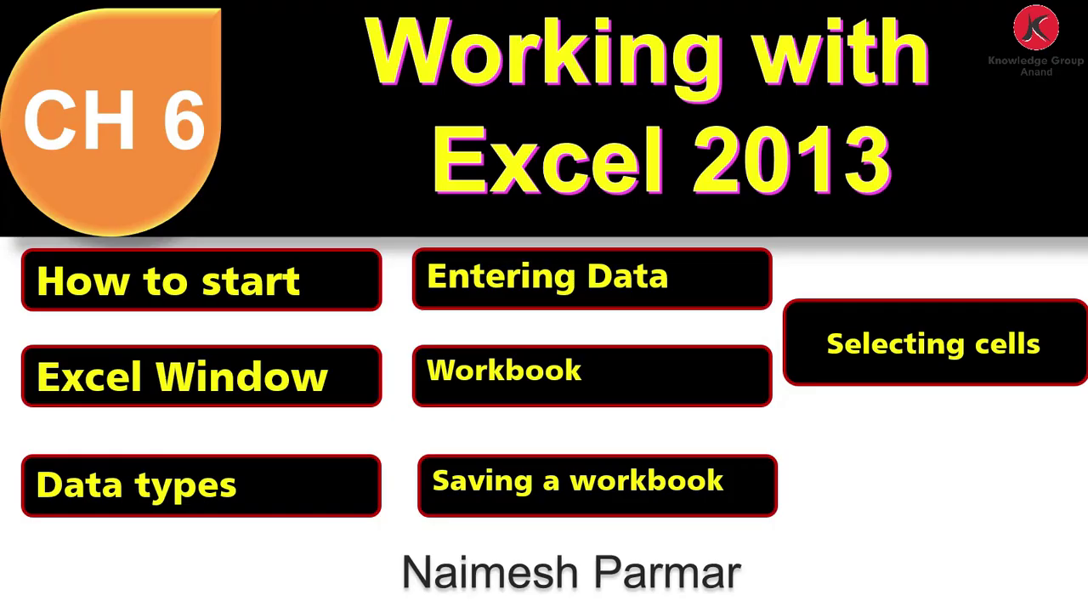
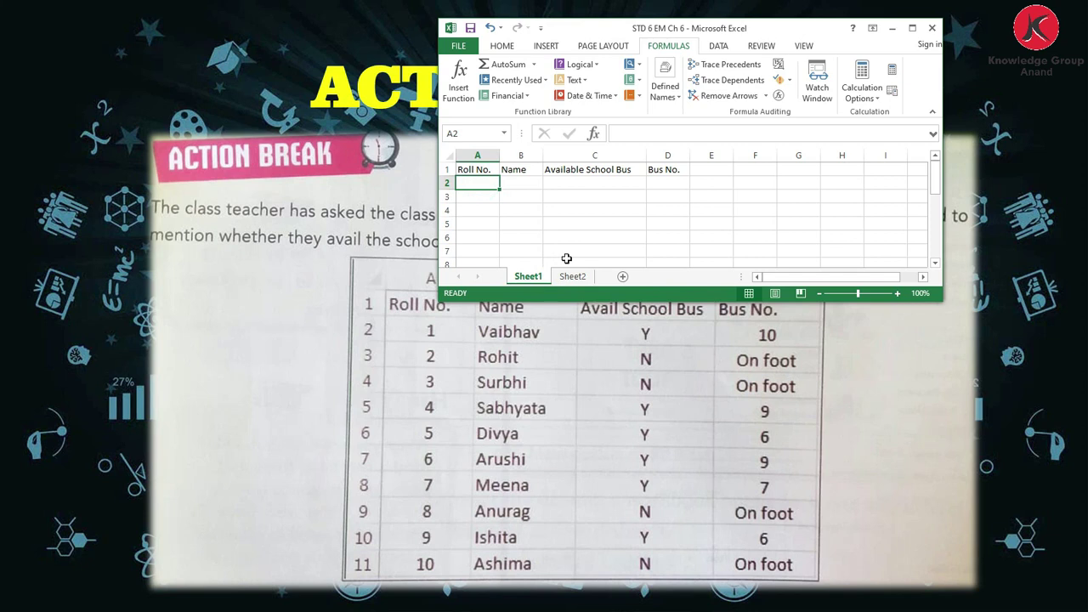
# - Fill the Roll No. column on Sheet1 with the numbers 1 to 10 in cells A2 to A11
pyautogui.write('2')
pyautogui.press('Return')
pyautogui.write('3')
pyautogui.press('Return')
pyautogui.write('4')
pyautogui.press('Return')
pyautogui.write('5')
pyautogui.press('Return')
pyautogui.write('6')
pyautogui.press('Return')
pyautogui.write('7')
pyautogui.press('Return')
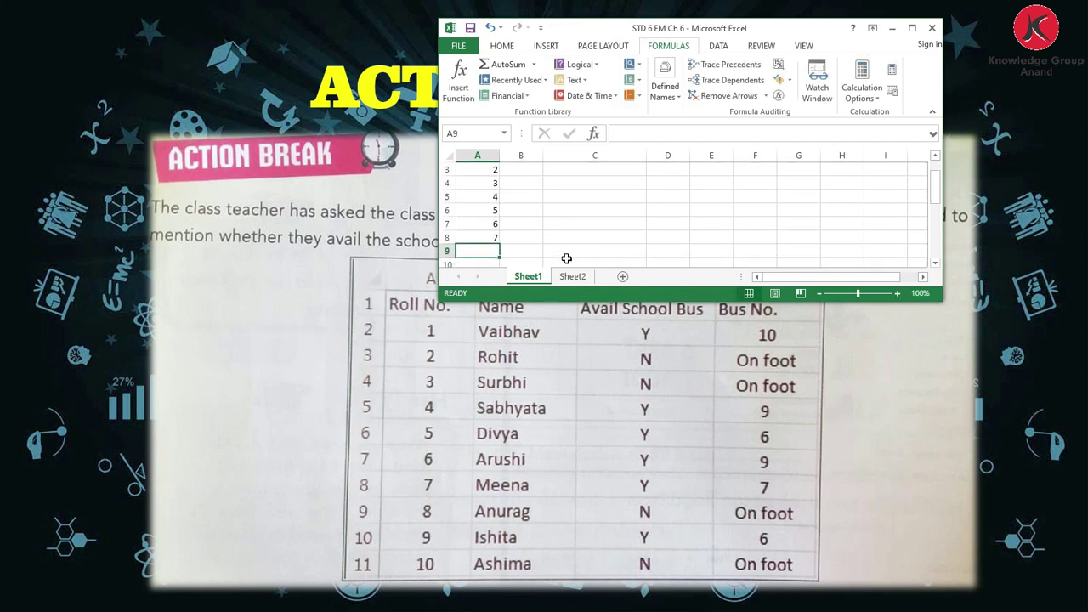
pyautogui.write('8')
pyautogui.press('Return')
pyautogui.write('9')
pyautogui.press('Return')
pyautogui.write('10')
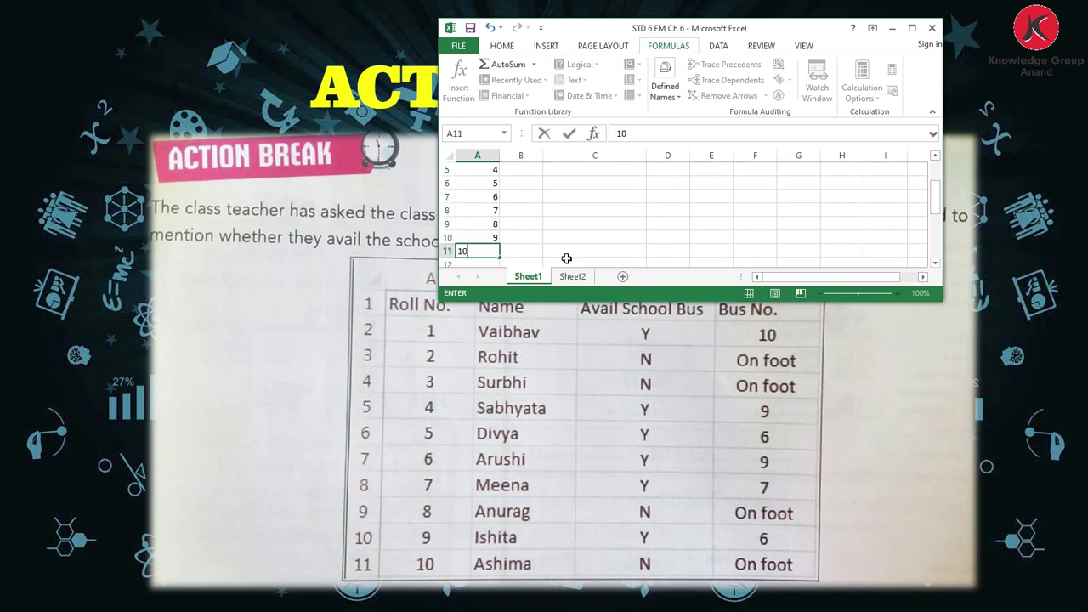
pyautogui.press('Tab')
# - Enter the first four students' names from the Action Break table in cells B2 to B5
pyautogui.press('Up')
pyautogui.press('Up')
pyautogui.press('Up')
pyautogui.press('Up')
pyautogui.press('Up')
pyautogui.press('Up')
pyautogui.press('Up')
pyautogui.press('Up')
pyautogui.press('Up')
pyautogui.press('Up')
pyautogui.press('Down')
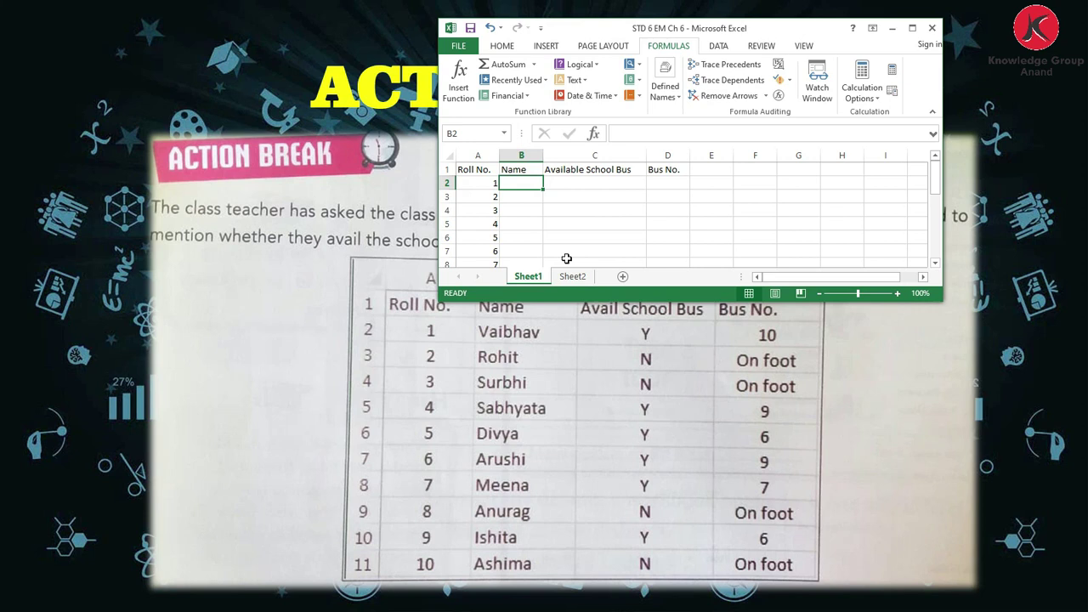
pyautogui.write('Vaibhav')
pyautogui.press('BackSpace')
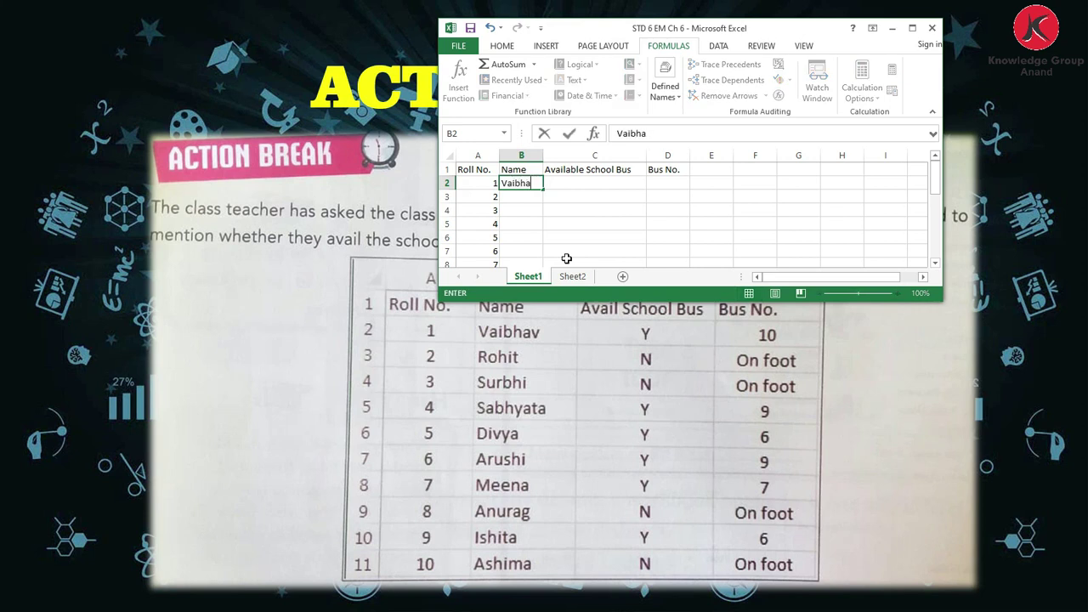
pyautogui.press('Return')
pyautogui.write('Rohit')
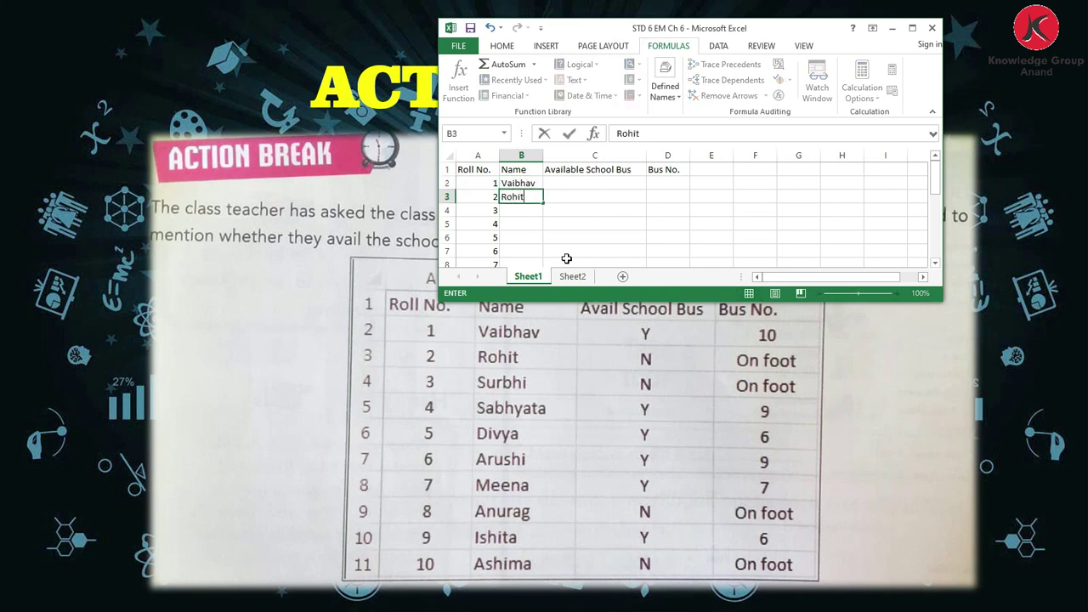
pyautogui.press('Return')
pyautogui.write('Surbhi')
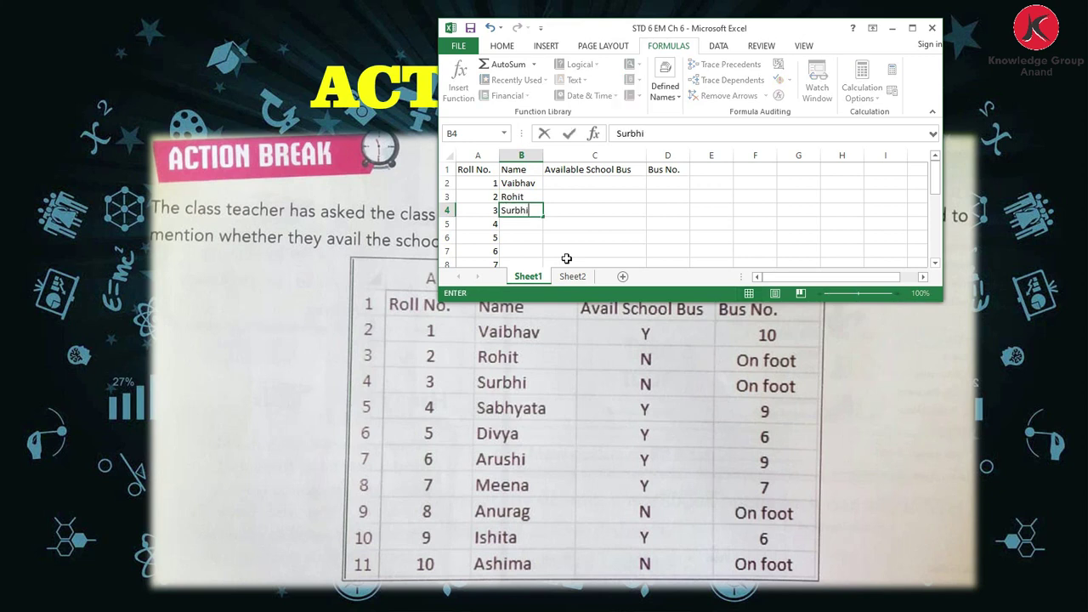
pyautogui.press('Return')
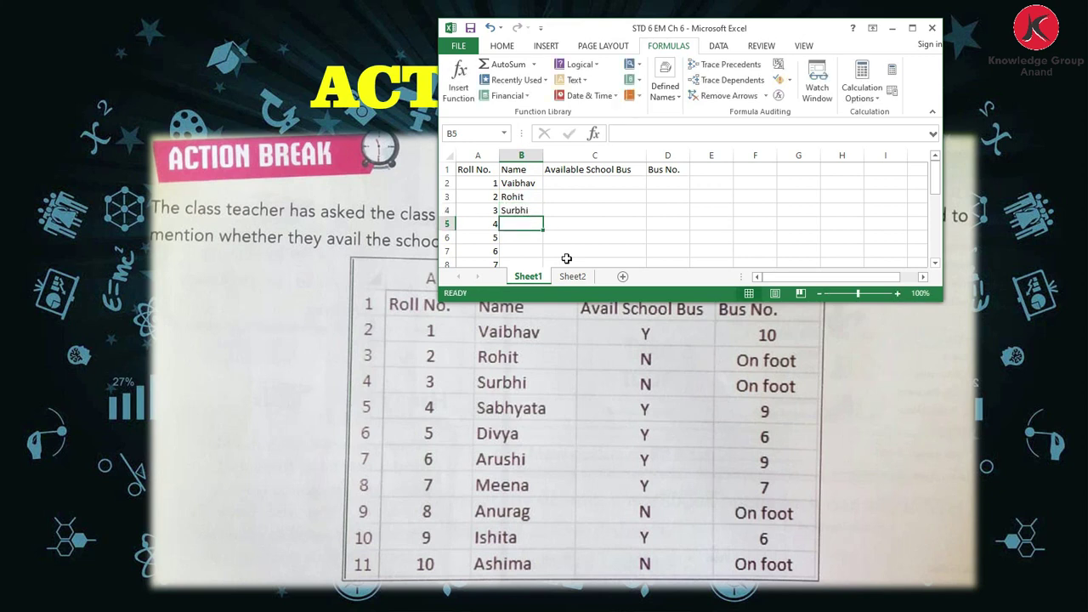
pyautogui.write('Sa')
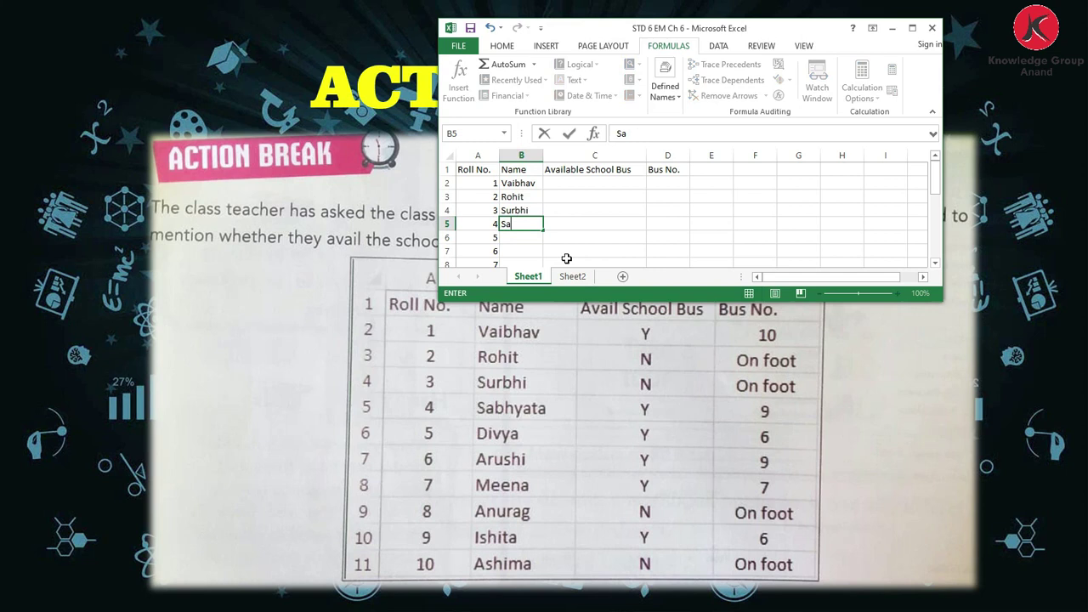
pyautogui.write('bhyata')
pyautogui.press('Return')
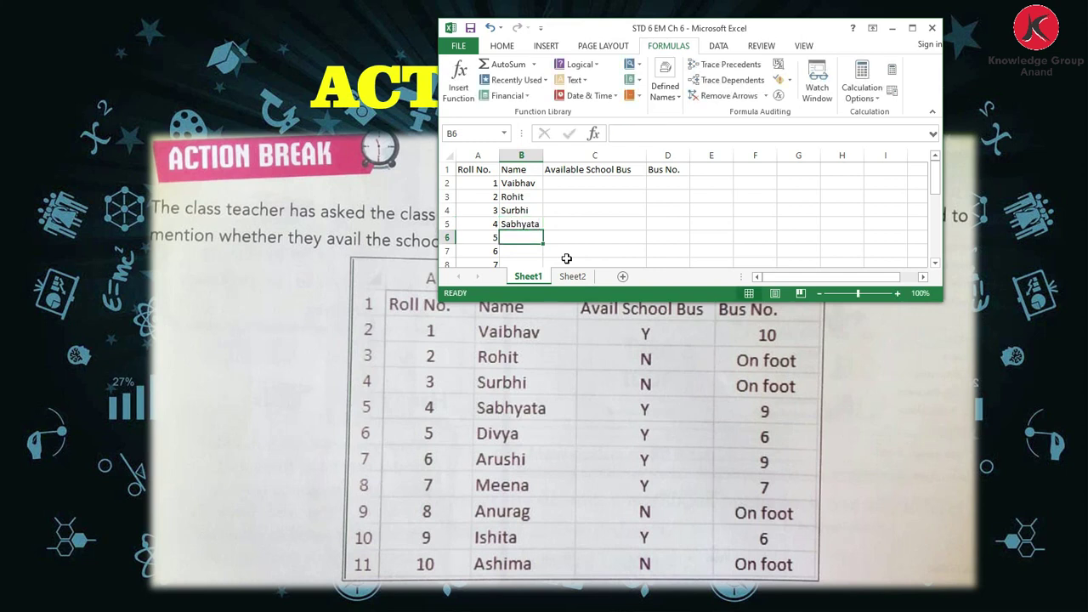
# - Enter the names of the students with roll numbers 5 to 7 in cells B6 to B8, correcting the spelling in B8
pyautogui.write('Divya')
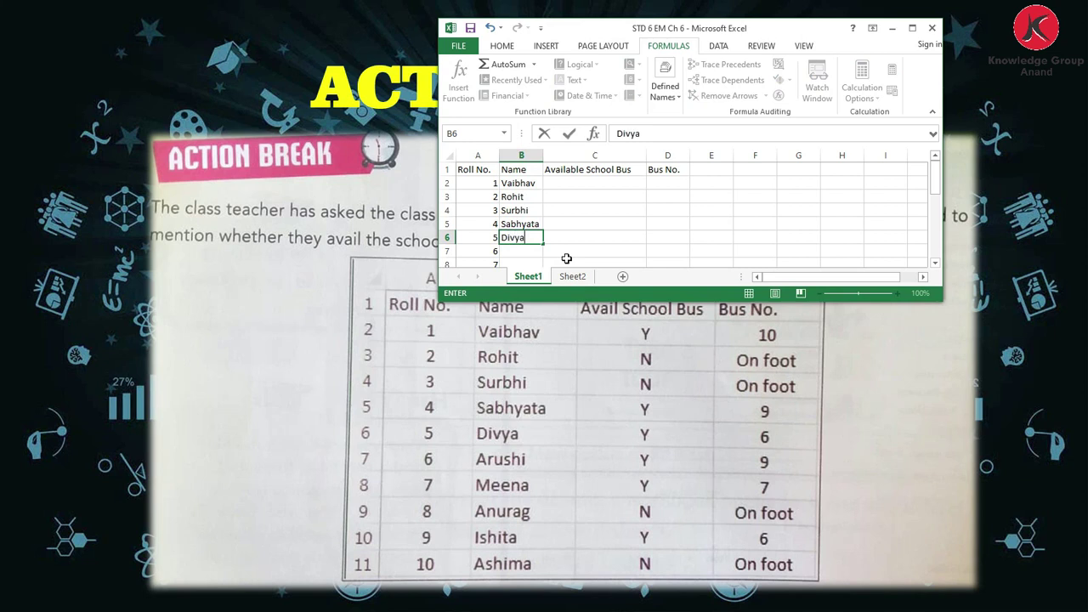
pyautogui.press('Return')
pyautogui.write('Arushi')
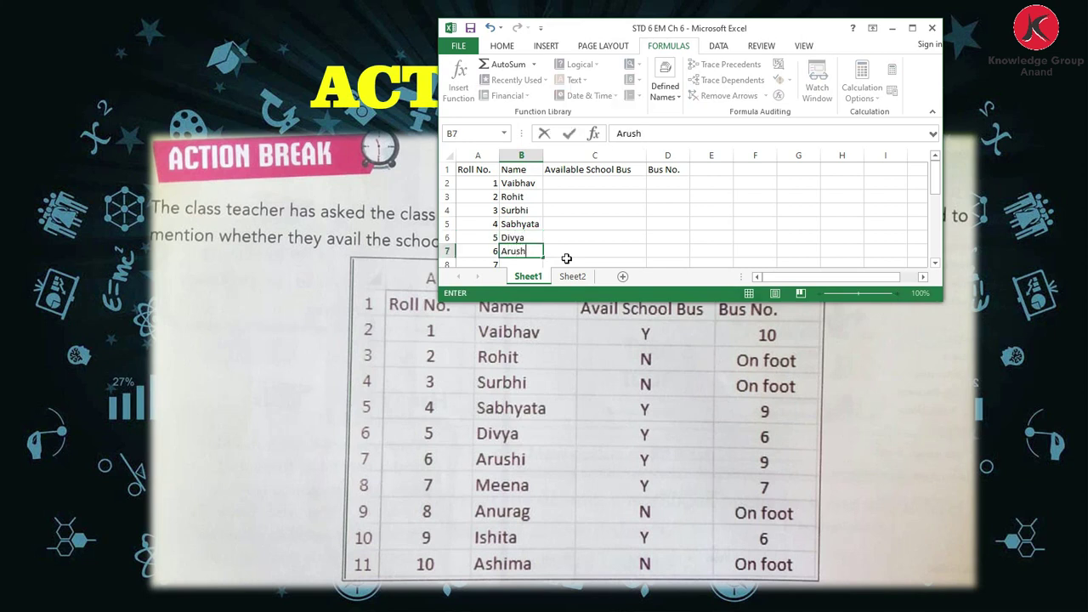
pyautogui.press('Return')
pyautogui.write('Mena')
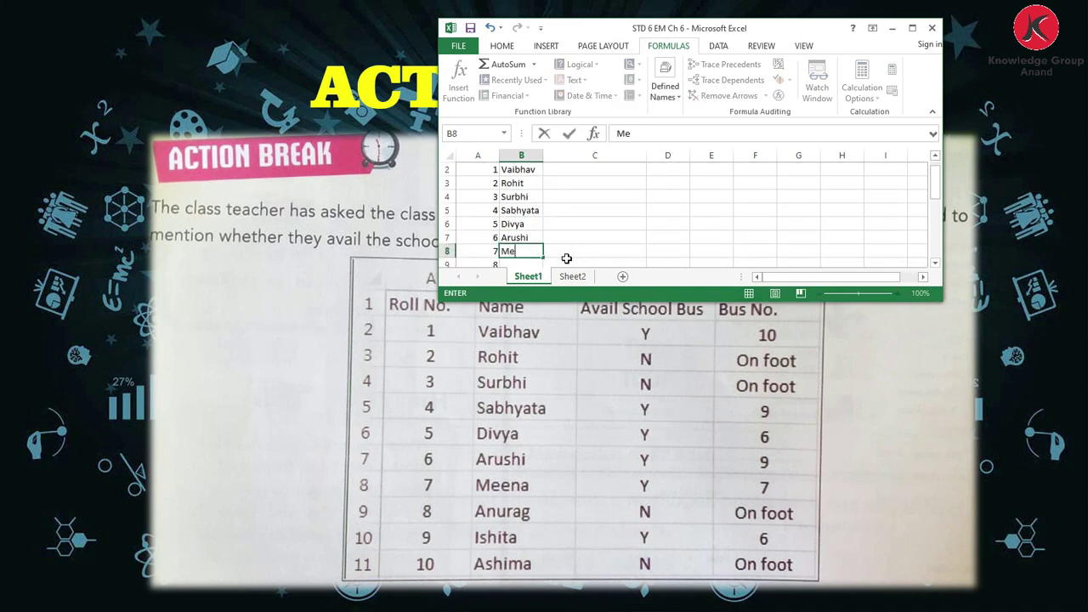
pyautogui.press('Return')
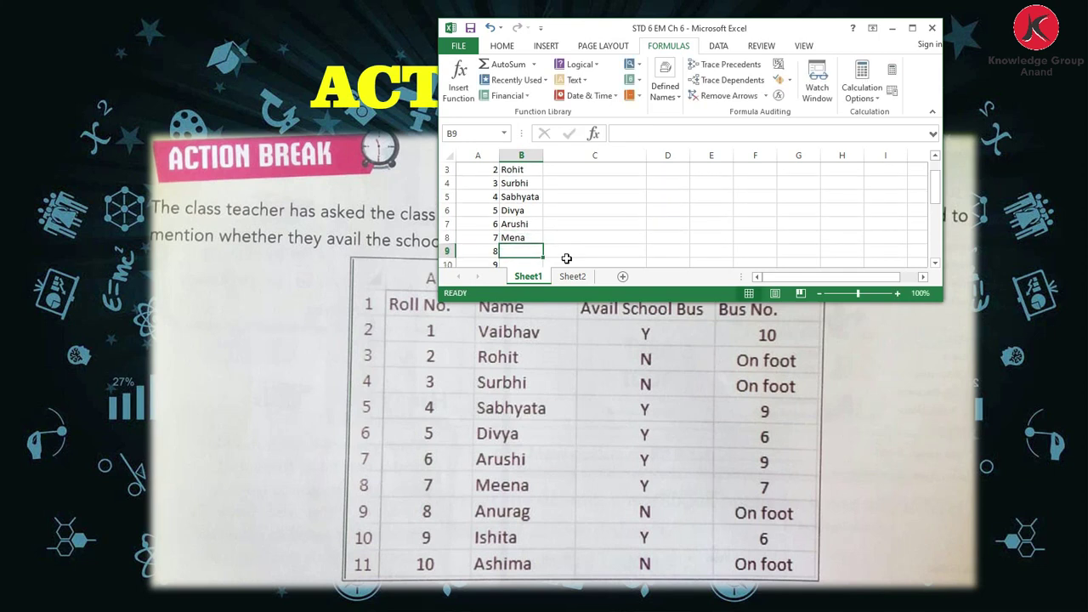
pyautogui.press('Up')
pyautogui.write('Meena')
pyautogui.press('Return')
# - Enter the last three students' names from the Action Break table in cells B9 to B11
pyautogui.write('Anurag')
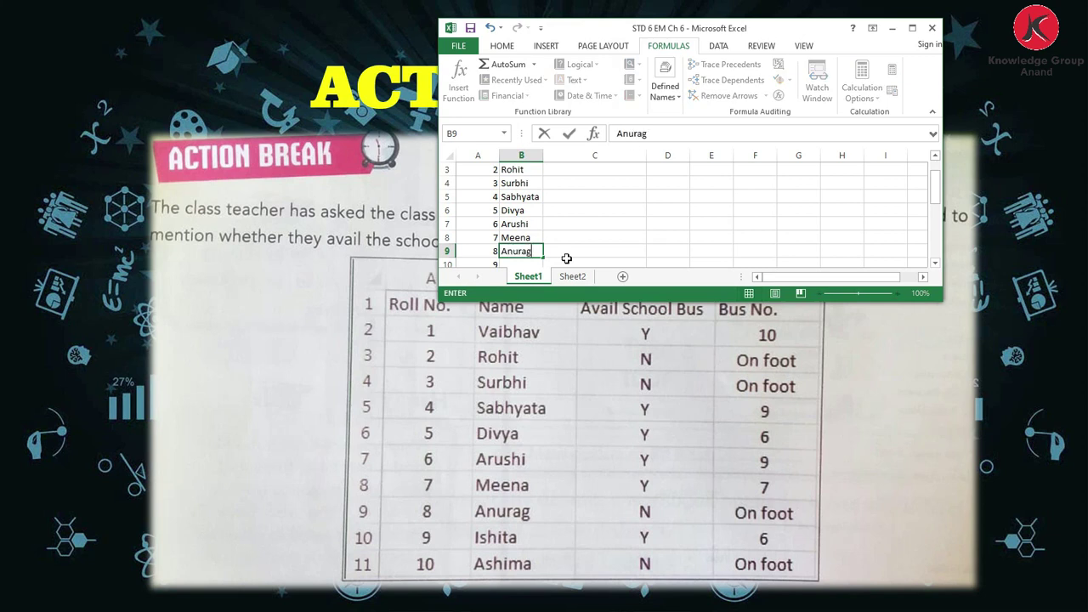
pyautogui.press('Return')
pyautogui.write('Ishi')
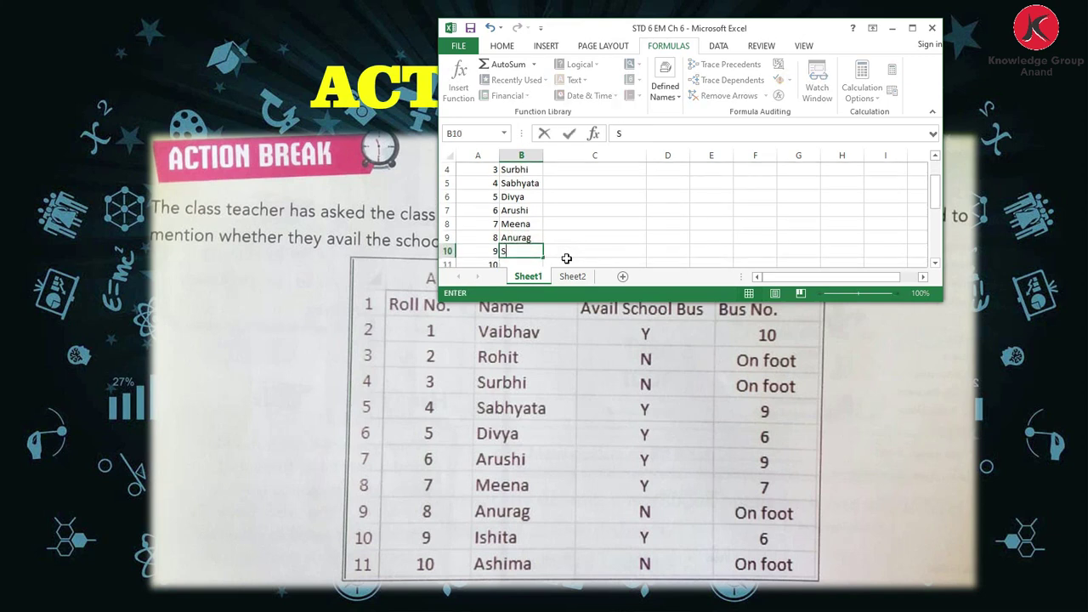
pyautogui.write('ta')
pyautogui.press('Return')
pyautogui.write('Ash')
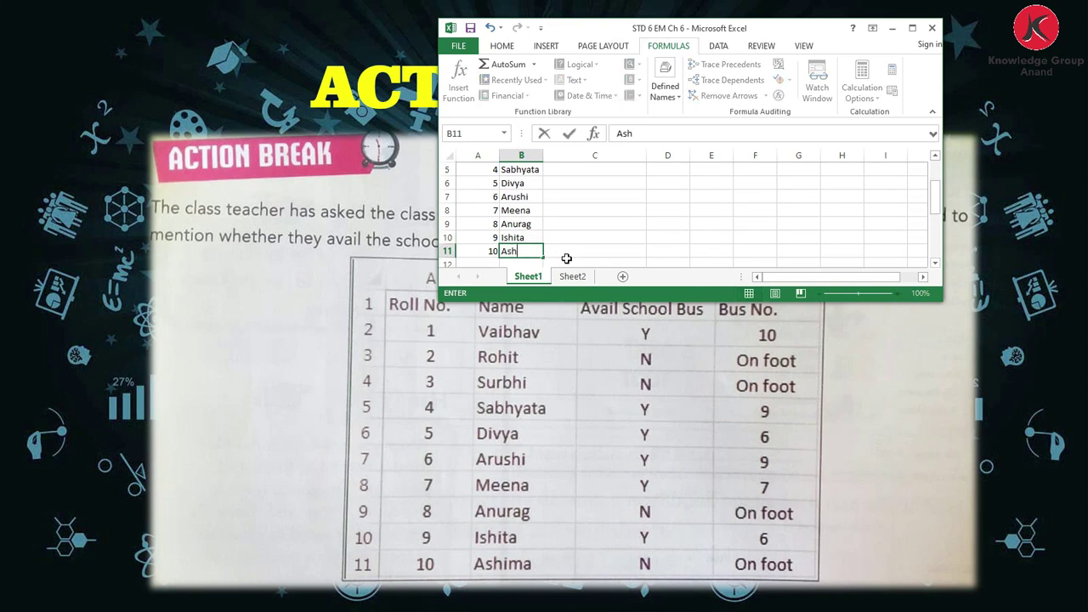
pyautogui.write('ima')
pyautogui.click(567, 258)
# - Enter Y, N, N and Y in cells C2 to C5 of the Available School Bus column
pyautogui.press('Up')
pyautogui.press('Up')
pyautogui.press('Up')
pyautogui.press('Up')
pyautogui.press('Up')
pyautogui.press('Up')
pyautogui.press('Up')
pyautogui.press('Up')
pyautogui.press('Up')
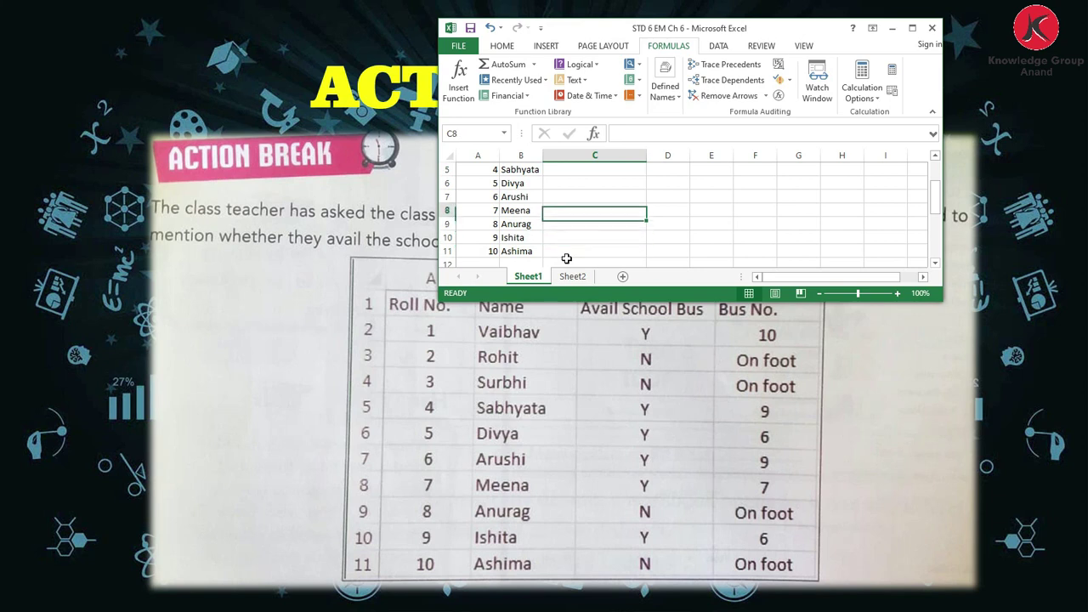
pyautogui.scroll(1, 567, 257)
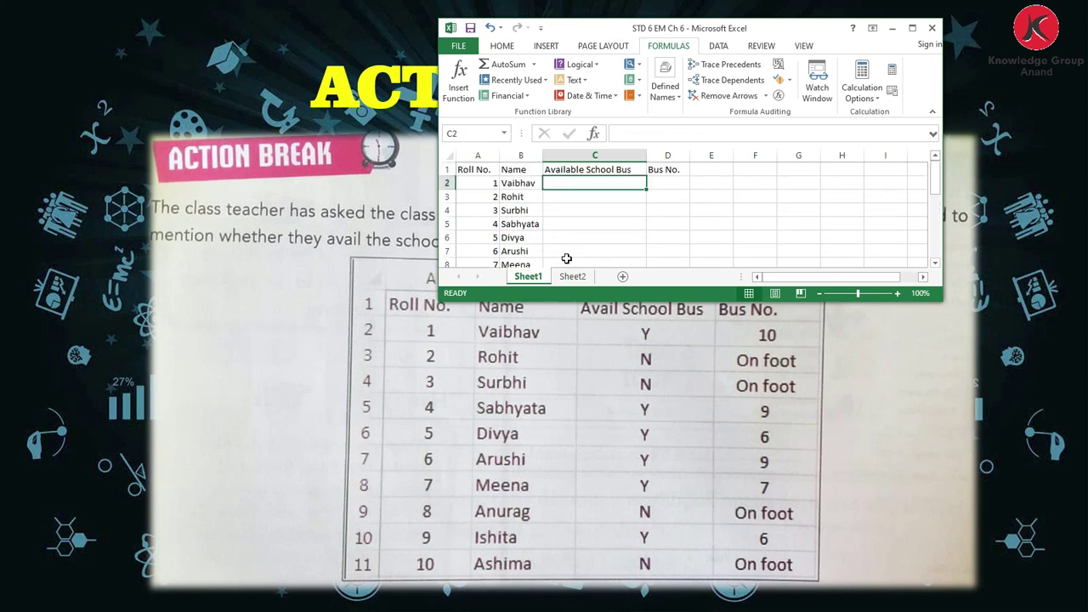
pyautogui.write('Y')
pyautogui.press('Return')
pyautogui.write('N')
pyautogui.press('Return')
pyautogui.write('N')
pyautogui.press('Return')
pyautogui.write('Y')
pyautogui.press('Return')
# - Complete the Available School Bus column with Y, Y, Y, N, Y and N in cells C6 to C11
pyautogui.write('Y')
pyautogui.press('Return')
pyautogui.write('Y')
pyautogui.press('Return')
pyautogui.write('Y')
pyautogui.press('Return')
pyautogui.write('N')
pyautogui.press('Return')
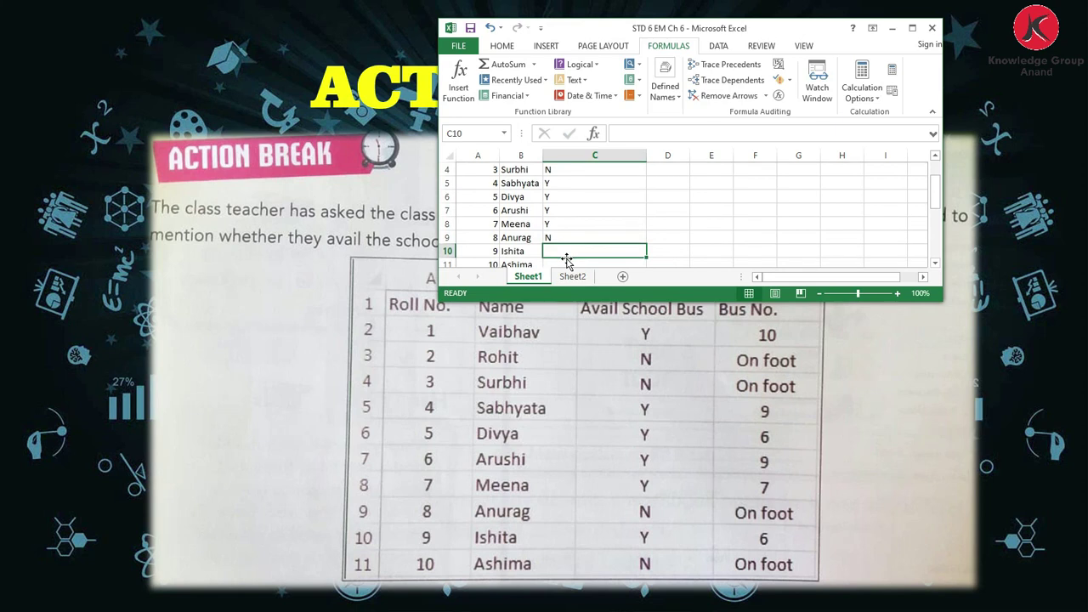
pyautogui.write('Y')
pyautogui.press('Return')
pyautogui.write('N')
pyautogui.press('Tab')
# - Enter 10 in cell D2 and "On foot" in cells D3 and D4 of the Bus No. column
pyautogui.press('Up')
pyautogui.press('Up')
pyautogui.press('Up')
pyautogui.press('Up')
pyautogui.press('Up')
pyautogui.press('Up')
pyautogui.press('Up')
pyautogui.press('Up')
pyautogui.press('Up')
pyautogui.press('Up')
pyautogui.press('Down')
pyautogui.write('10')
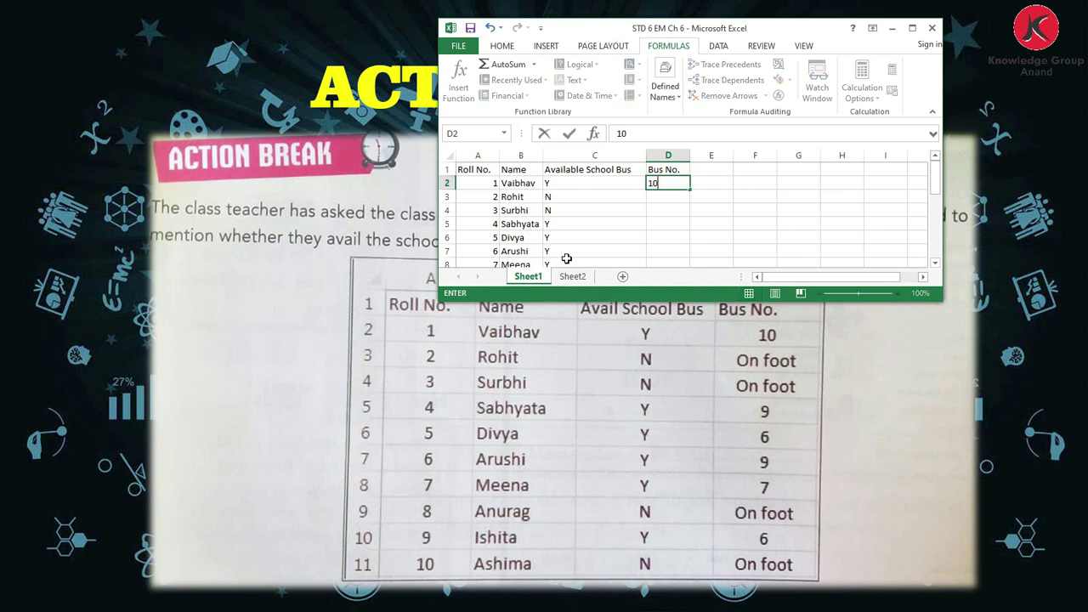
pyautogui.press('Return')
pyautogui.write('On')
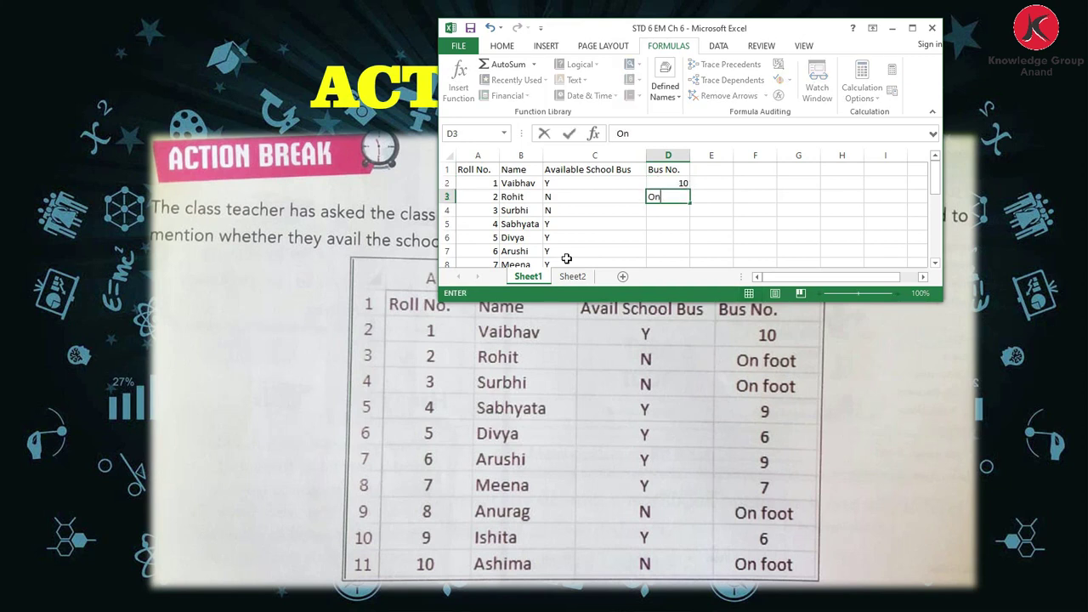
pyautogui.write(' footr')
pyautogui.press('Return')
pyautogui.write('o')
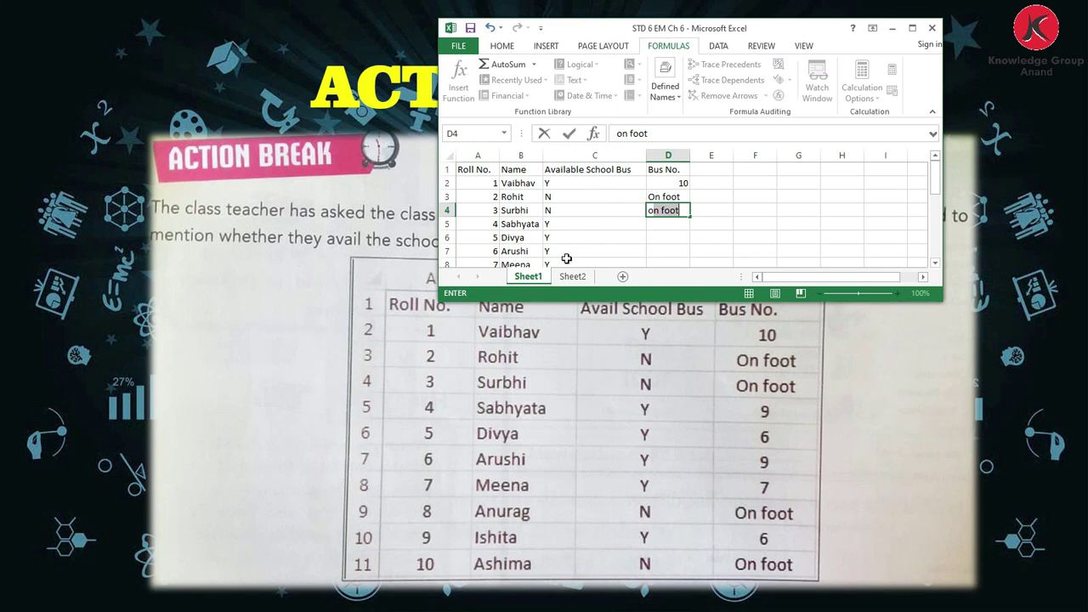
pyautogui.press('Return')
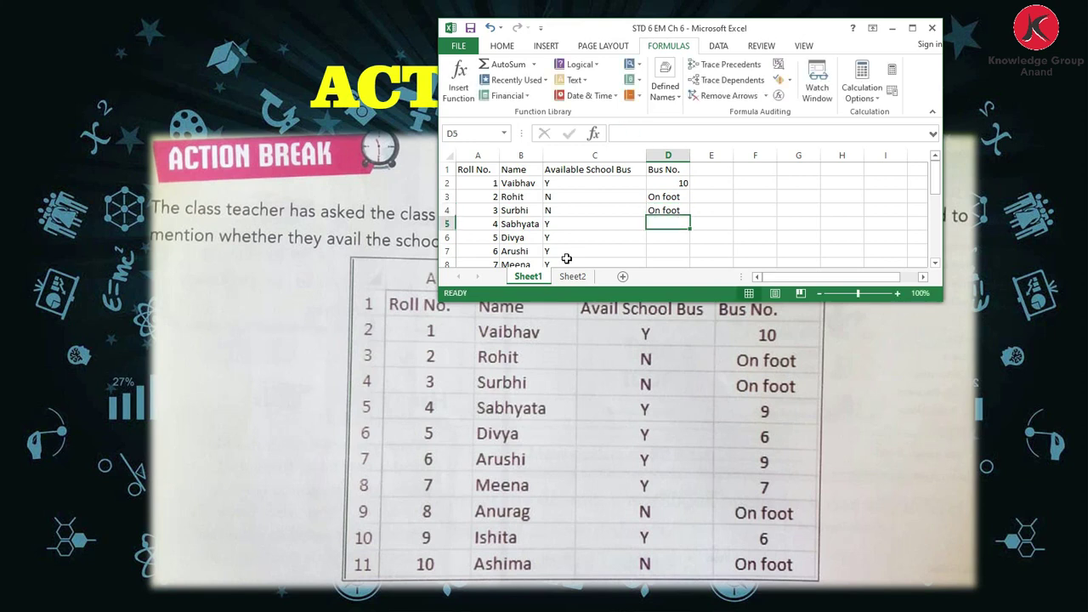
# - Enter the bus numbers 9, 6, 9 and 7 in cells D5 to D8
pyautogui.write('9')
pyautogui.press('Return')
pyautogui.write('6')
pyautogui.press('Return')
pyautogui.write('9')
pyautogui.press('Return')
pyautogui.write('7')
pyautogui.press('Return')
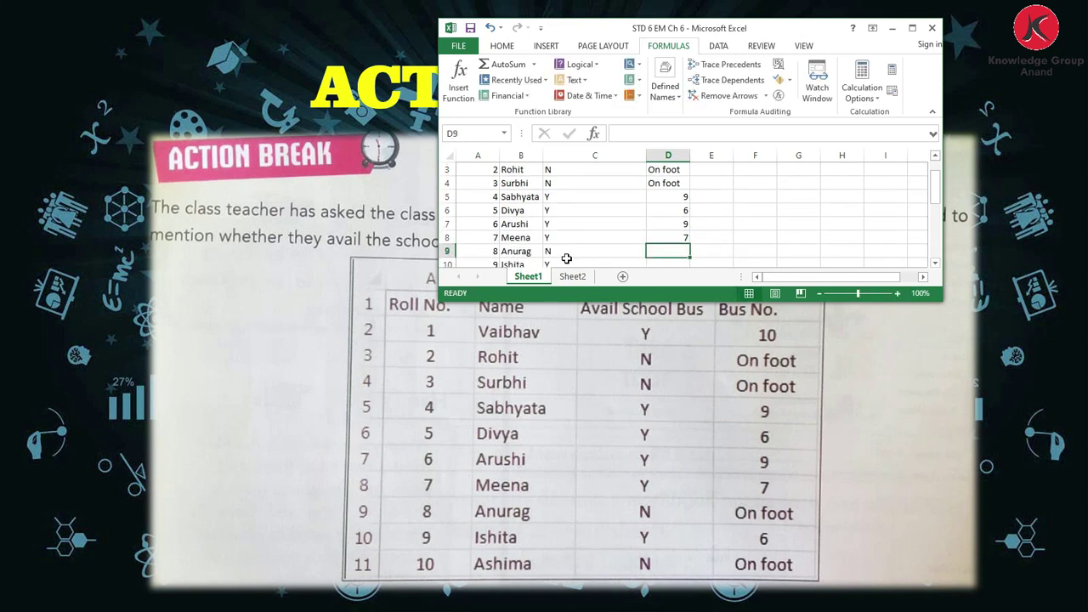
# - Complete the Bus No. column with "On foot" in D9, 6 in D10 and "On foot" in D11
pyautogui.write('oot')
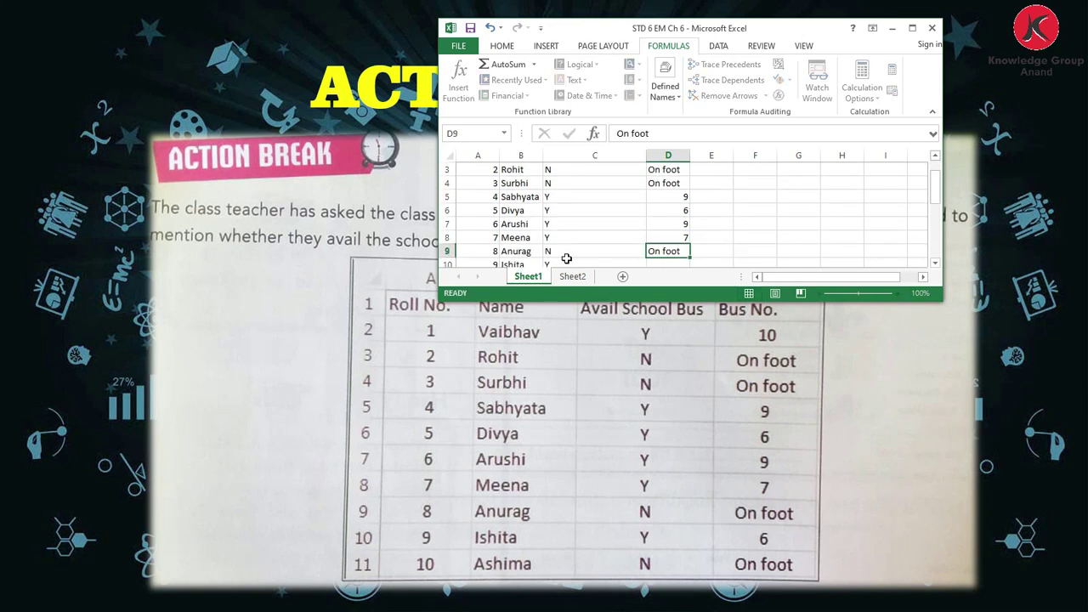
pyautogui.press('Return')
pyautogui.write('6')
pyautogui.press('Return')
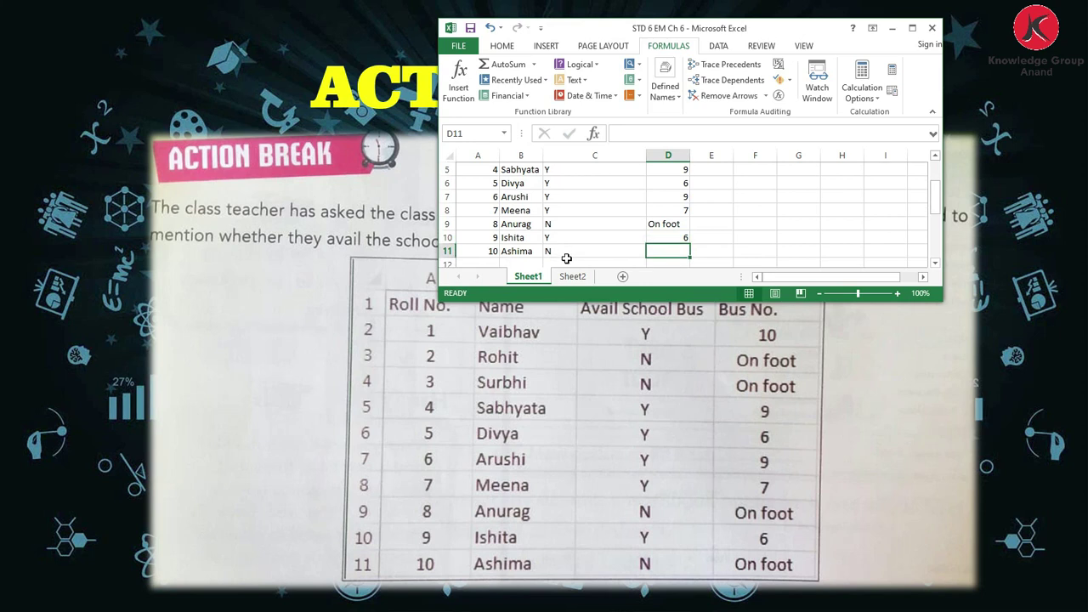
pyautogui.write('o')
pyautogui.press('Return')
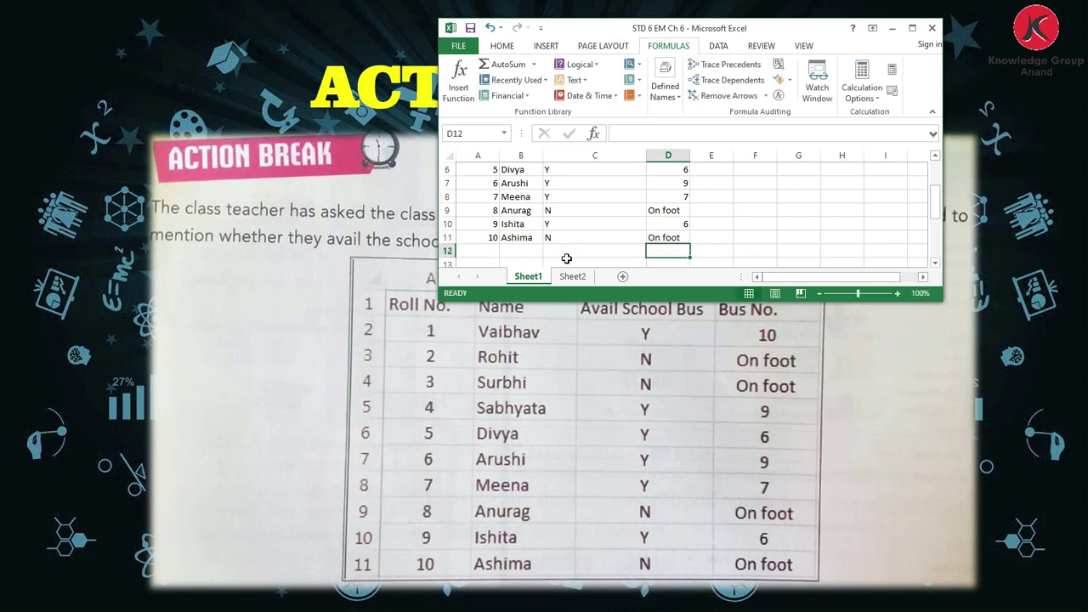
# - Centre the contents of the Roll No. column and left-align the Name column
pyautogui.scroll(2, 578, 217)
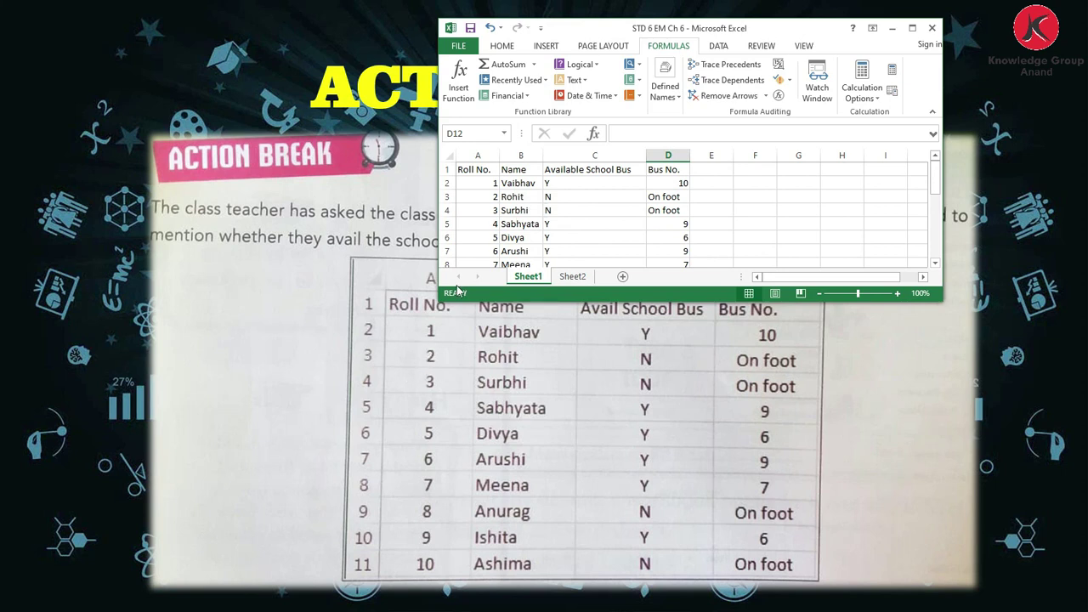
pyautogui.click(481, 154)
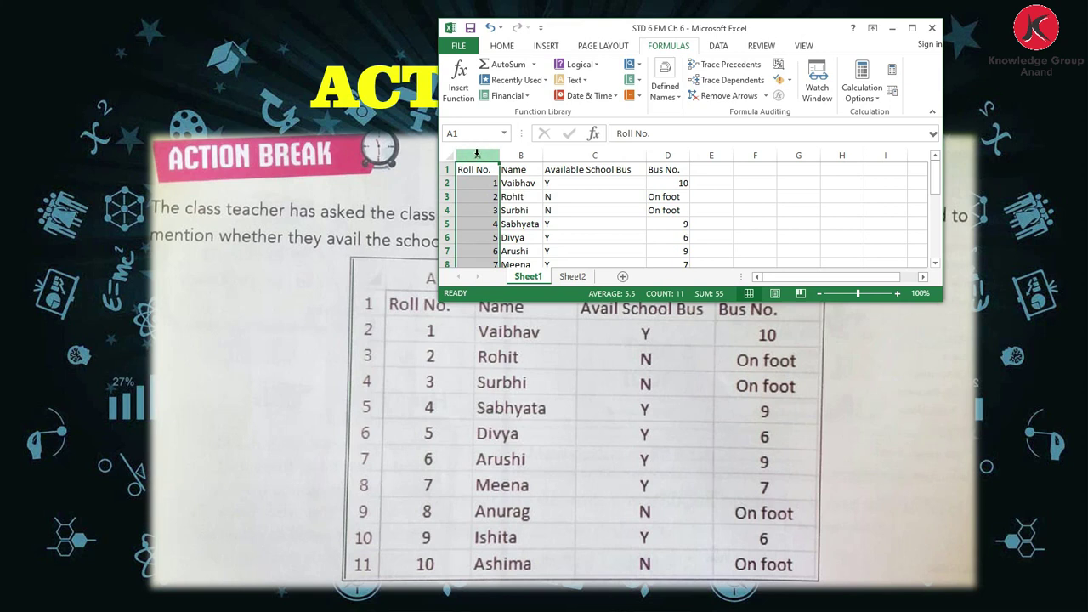
pyautogui.click(495, 45)
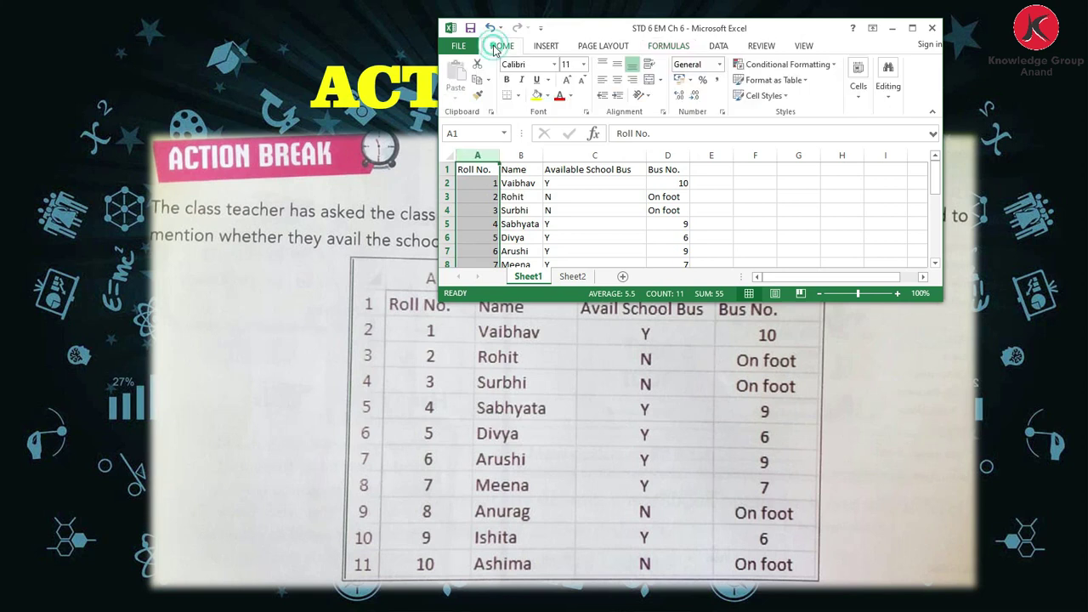
pyautogui.click(617, 80)
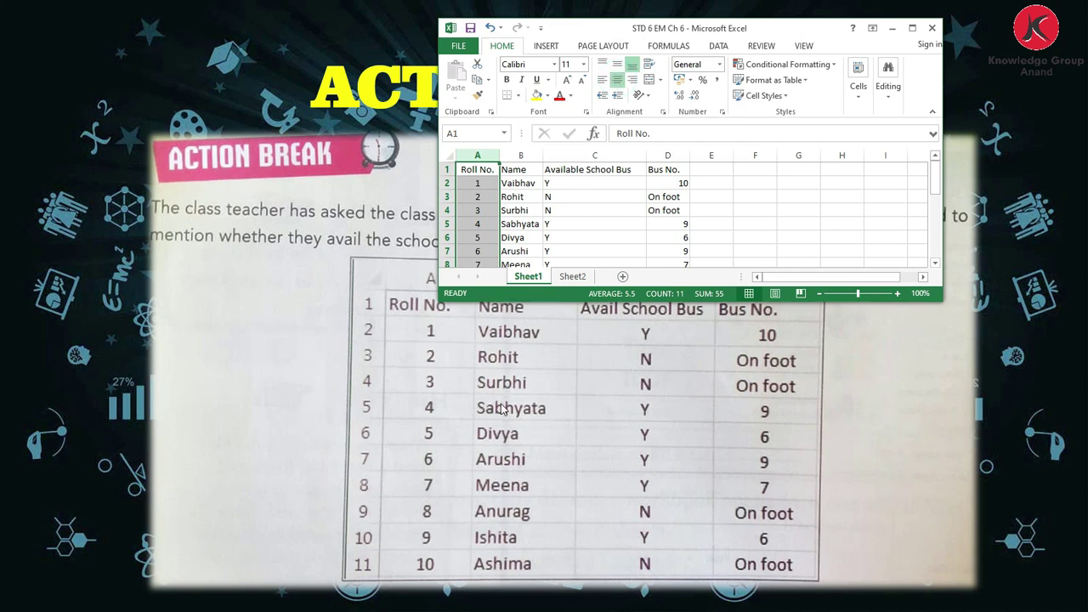
pyautogui.click(521, 155)
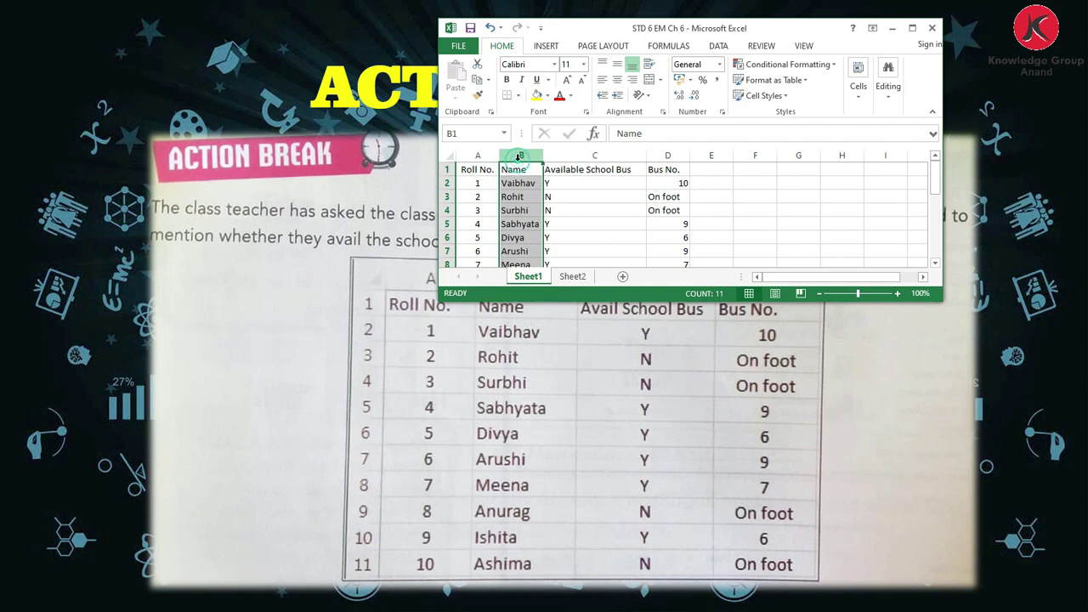
pyautogui.click(602, 79)
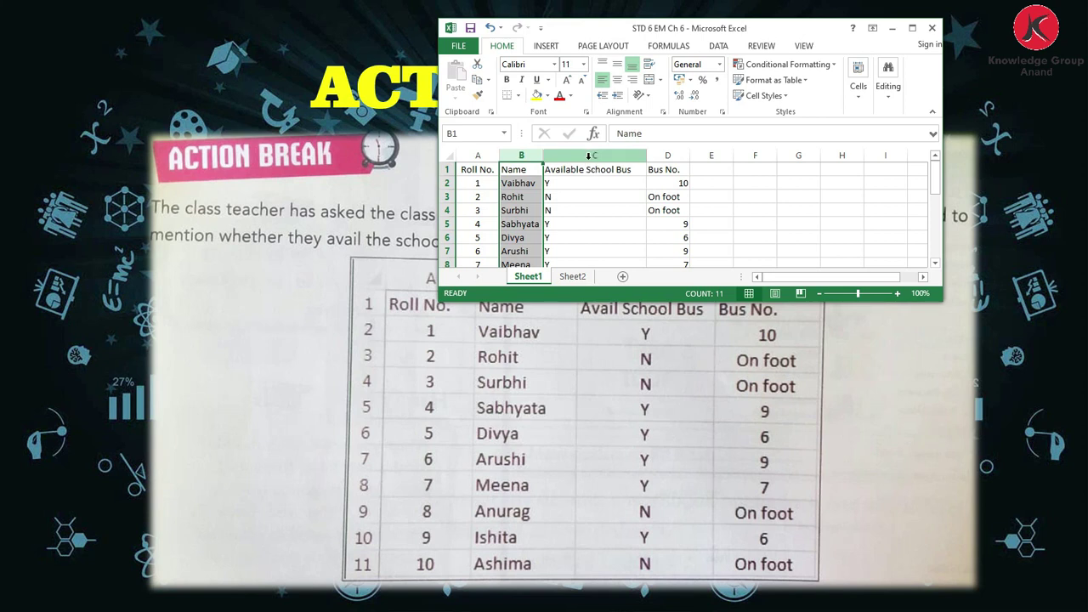
# - Centre the contents of the Available School Bus and Bus No. columns
pyautogui.click(589, 157)
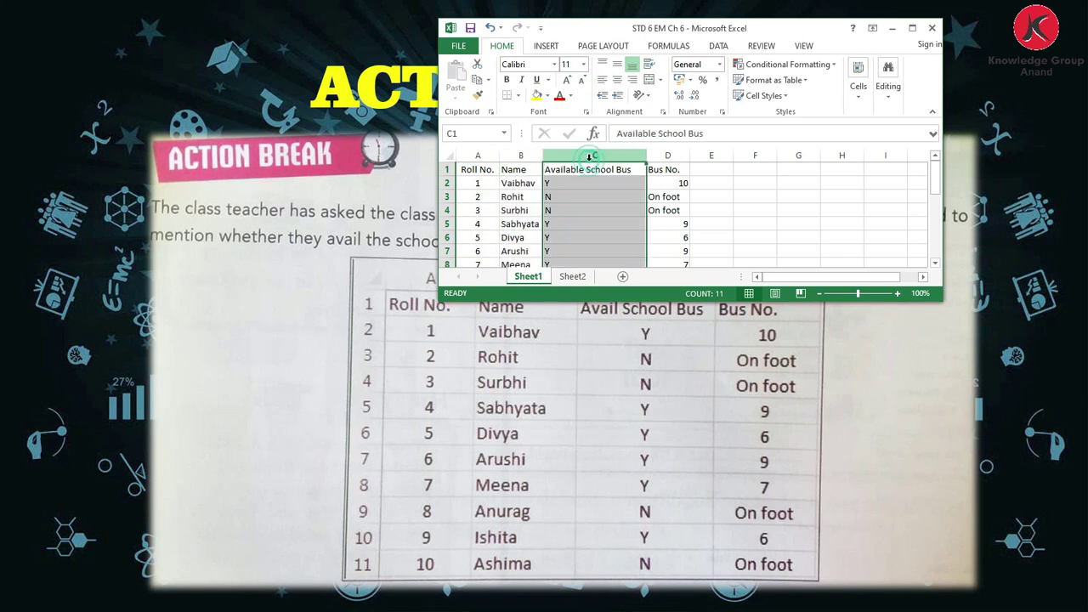
pyautogui.click(617, 84)
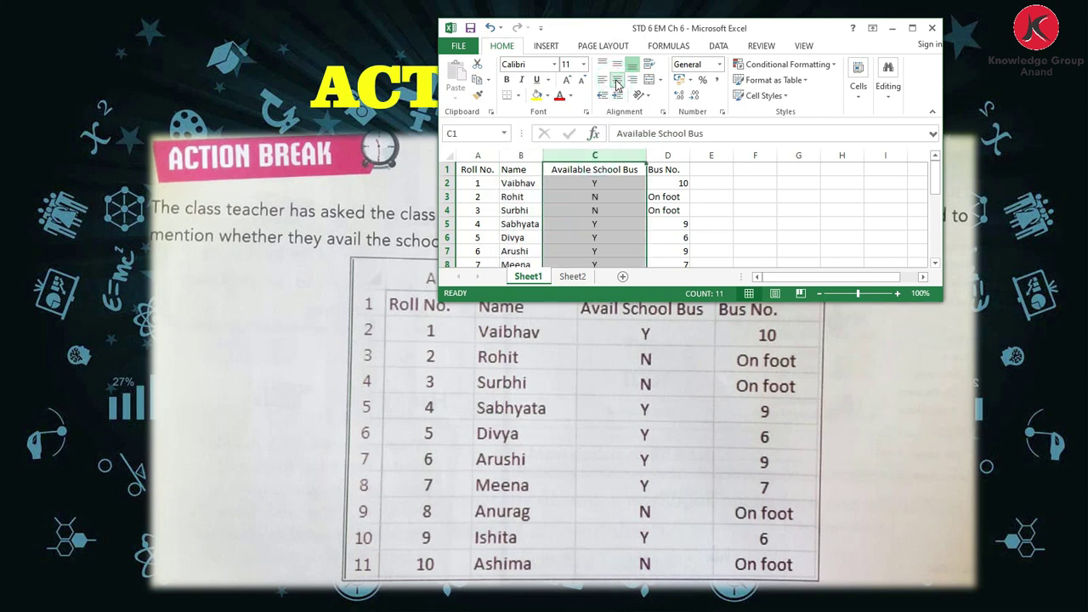
pyautogui.click(667, 155)
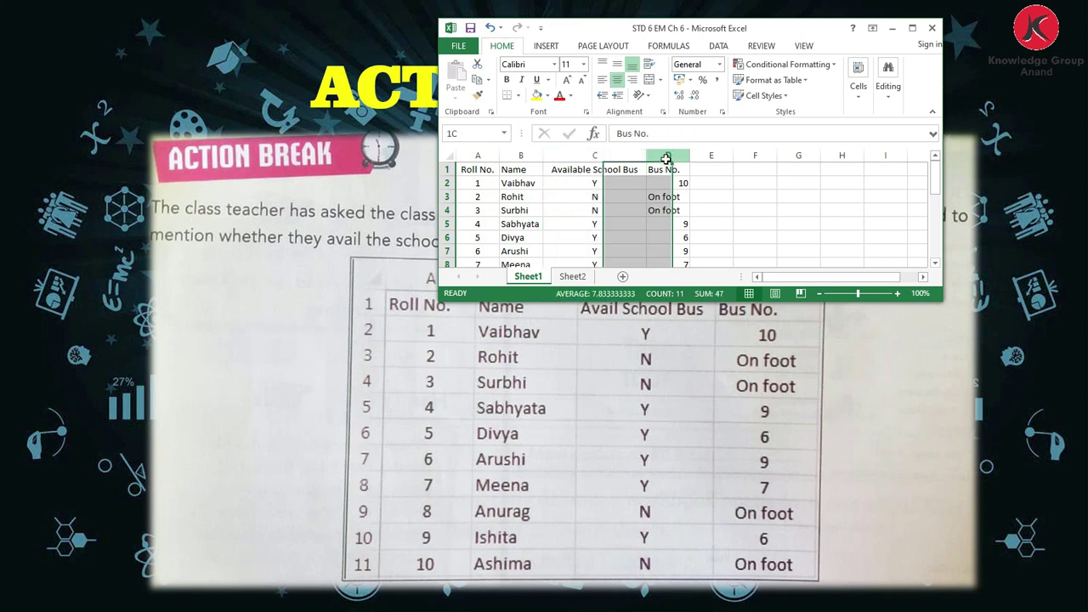
pyautogui.click(617, 83)
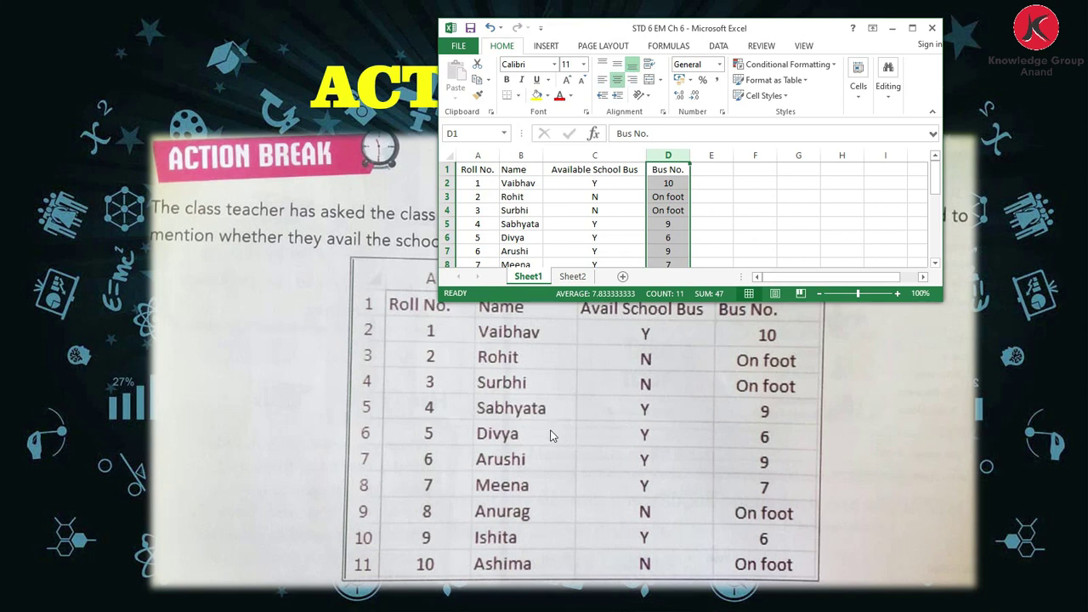
# - Maximize the workbook window and clear the column selection
pyautogui.click(911, 27)
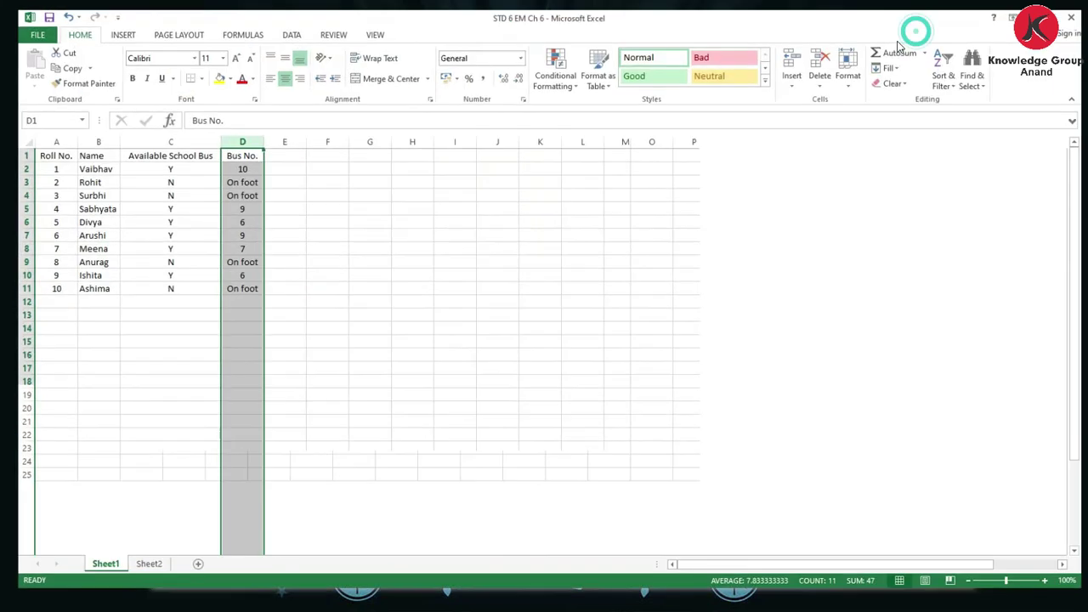
pyautogui.click(286, 258)
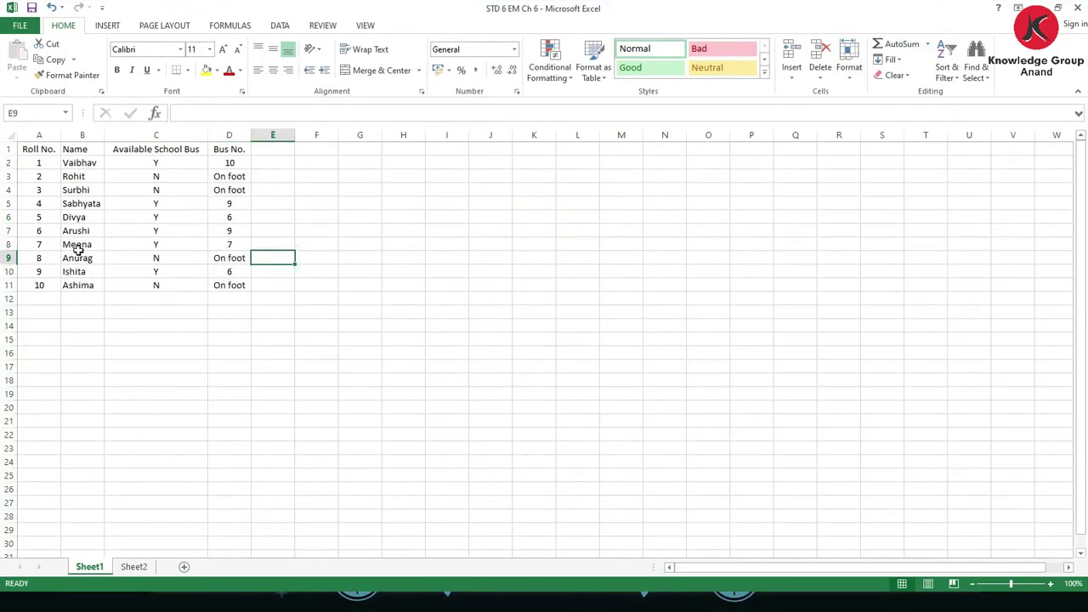
pyautogui.click(364, 268)
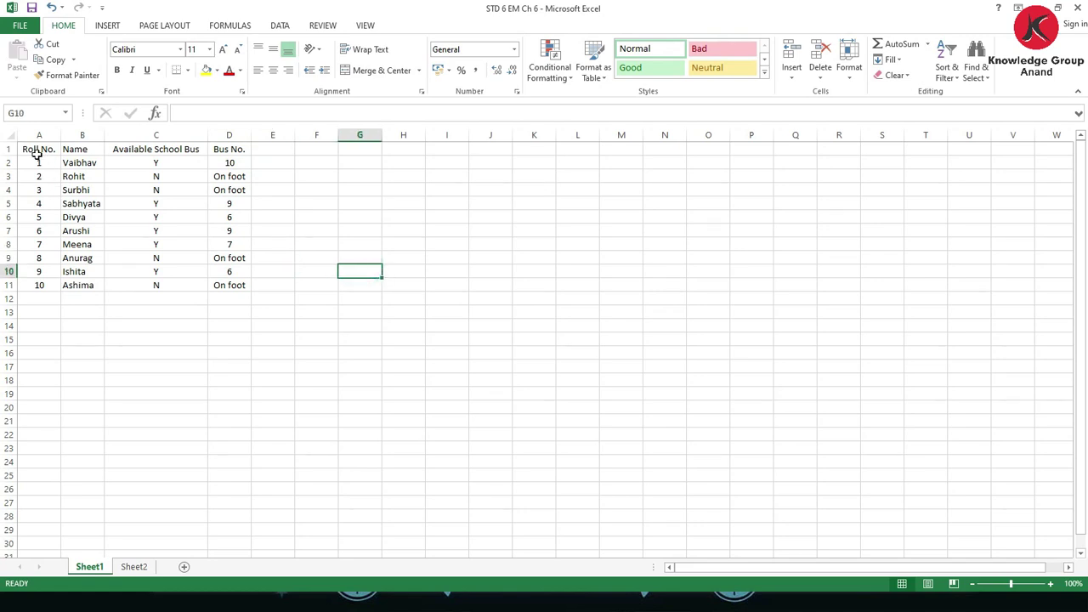
# - Select the whole table range A1:D11 in one sweep and clear the selection
pyautogui.click(32, 149)
pyautogui.moveTo(33, 149); pyautogui.dragTo(230, 286)
pyautogui.click(322, 304)
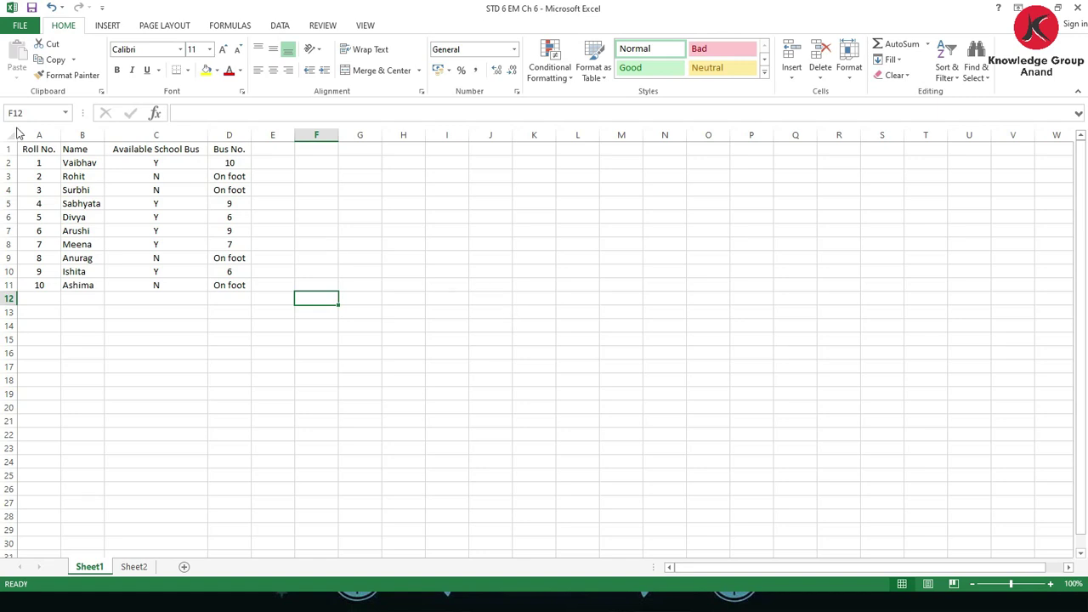
pyautogui.moveTo(43, 151); pyautogui.dragTo(228, 286)
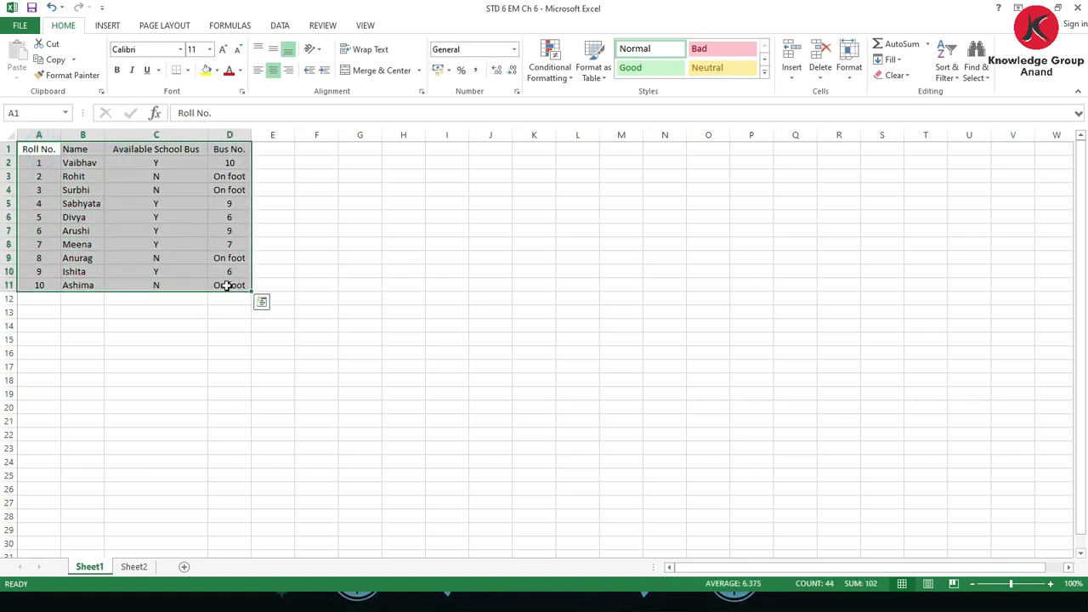
pyautogui.click(232, 357)
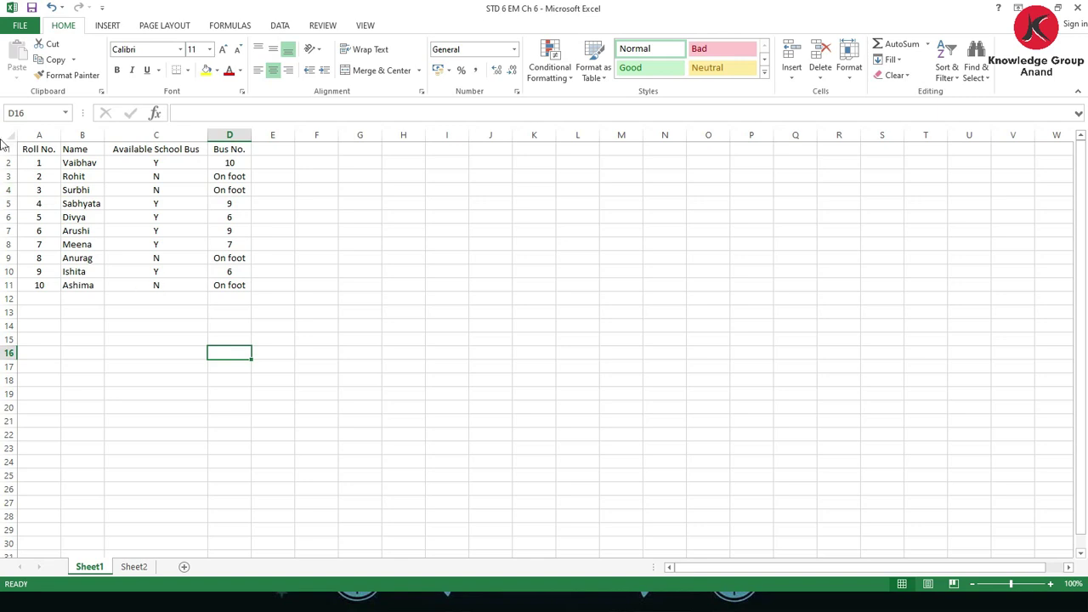
# - Select A1:D11 in Extend Selection mode starting from A1, leave the mode and deselect the range
pyautogui.click(31, 149)
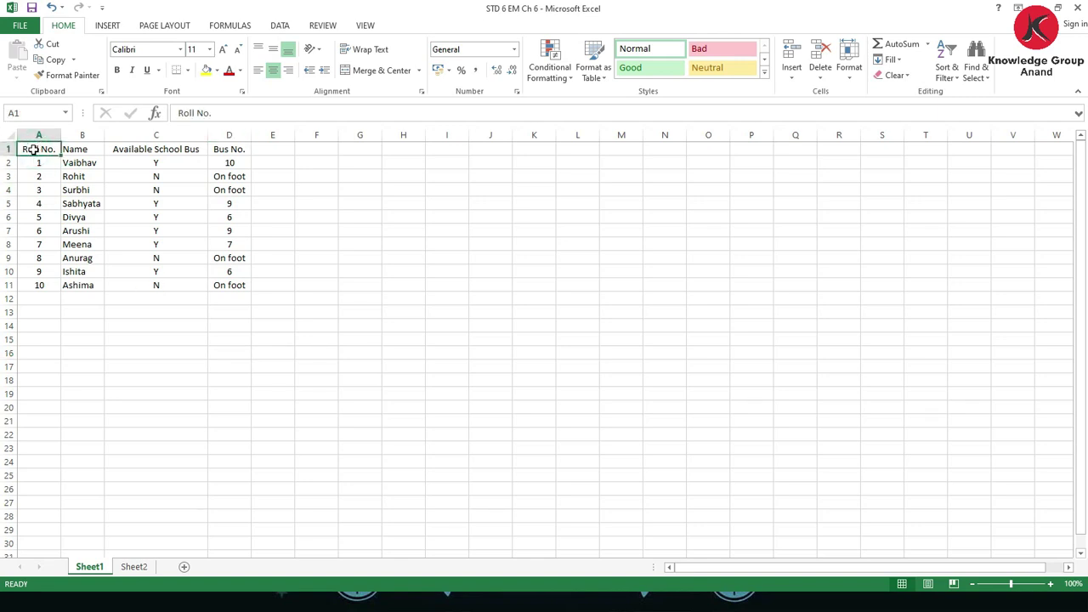
pyautogui.press('F8')
pyautogui.click(240, 285)
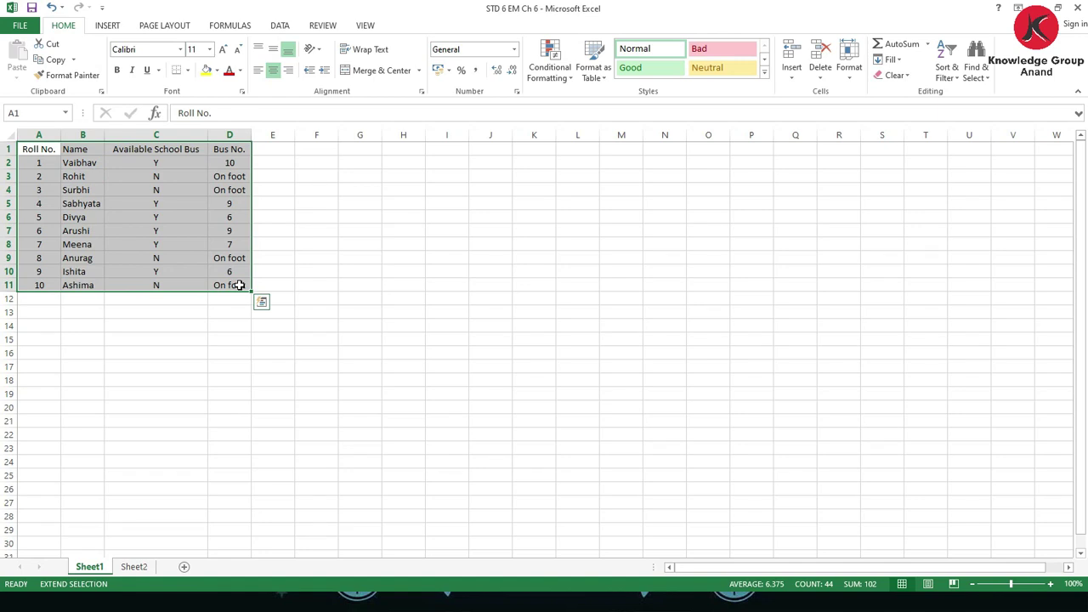
pyautogui.press('Escape')
pyautogui.click(246, 339)
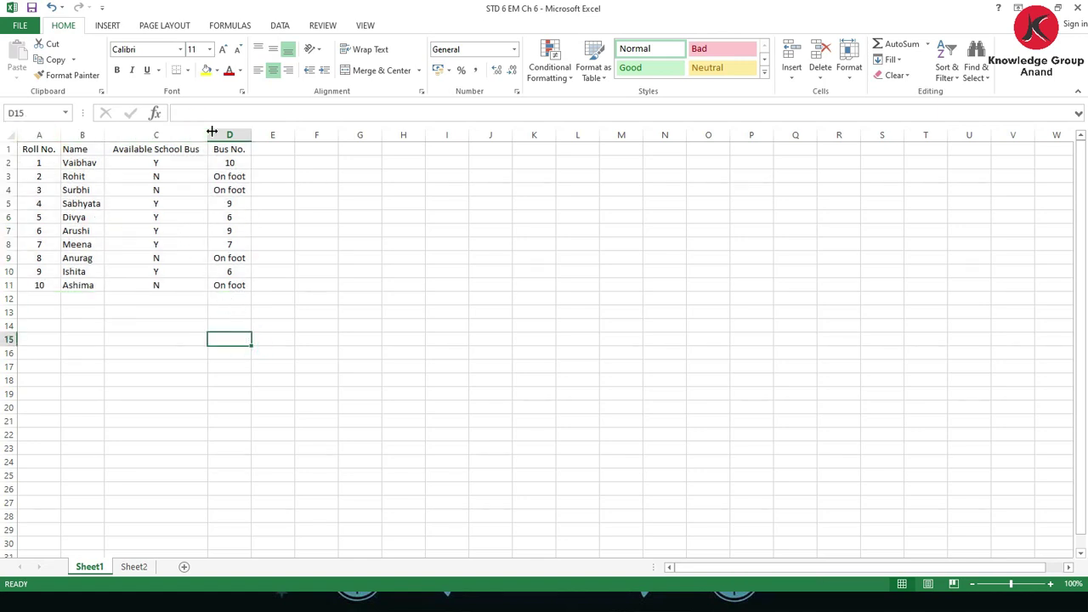
# - Select the non-adjacent columns A and D together and clear the selection
pyautogui.click(42, 131)
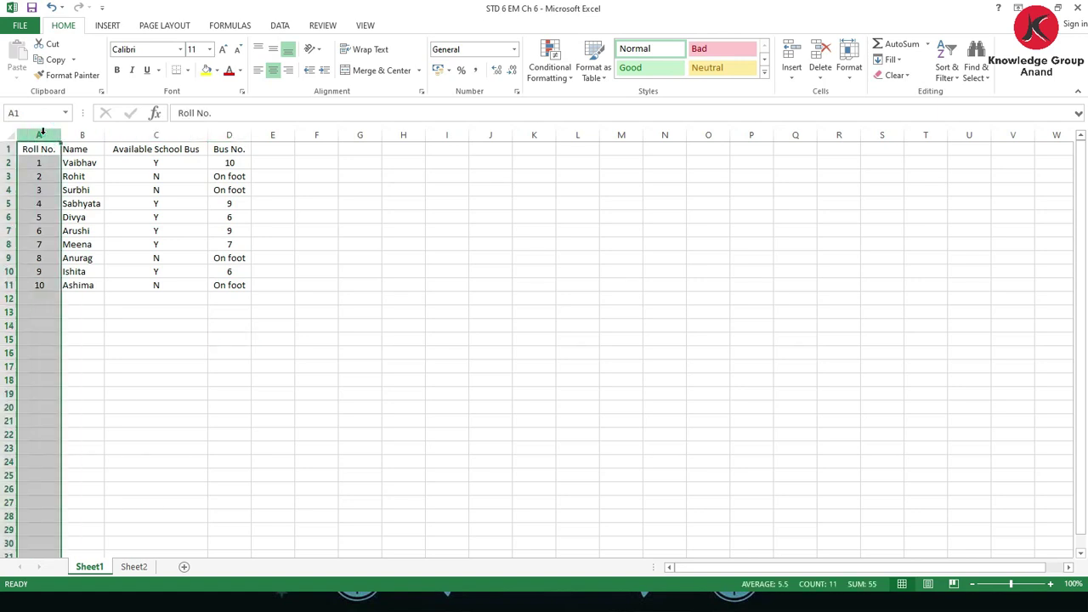
pyautogui.keyDown('ctrl'); pyautogui.click(225, 136); pyautogui.keyUp('ctrl')
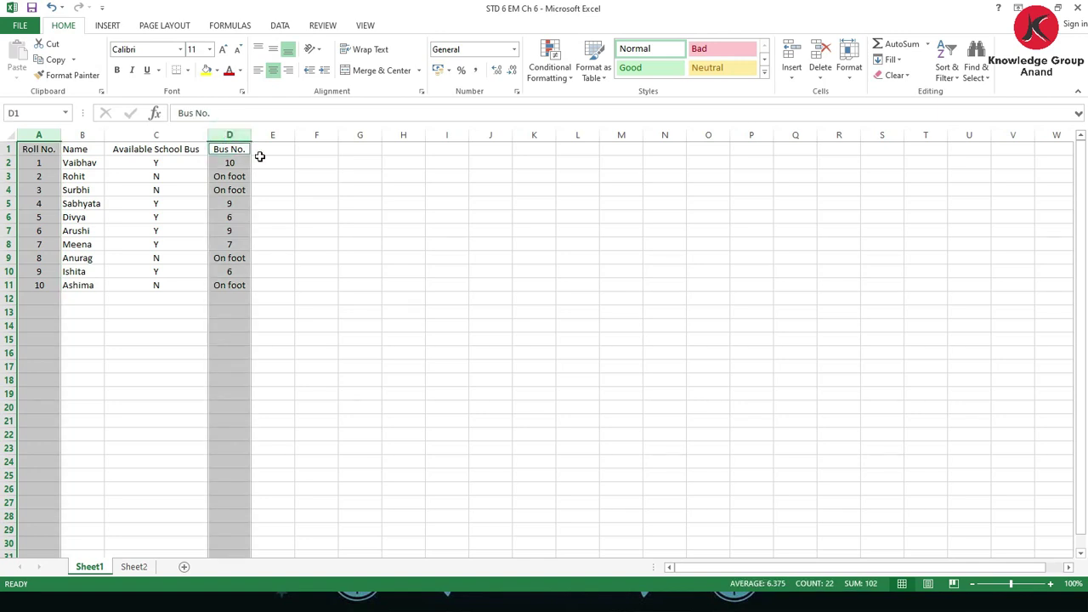
pyautogui.click(383, 228)
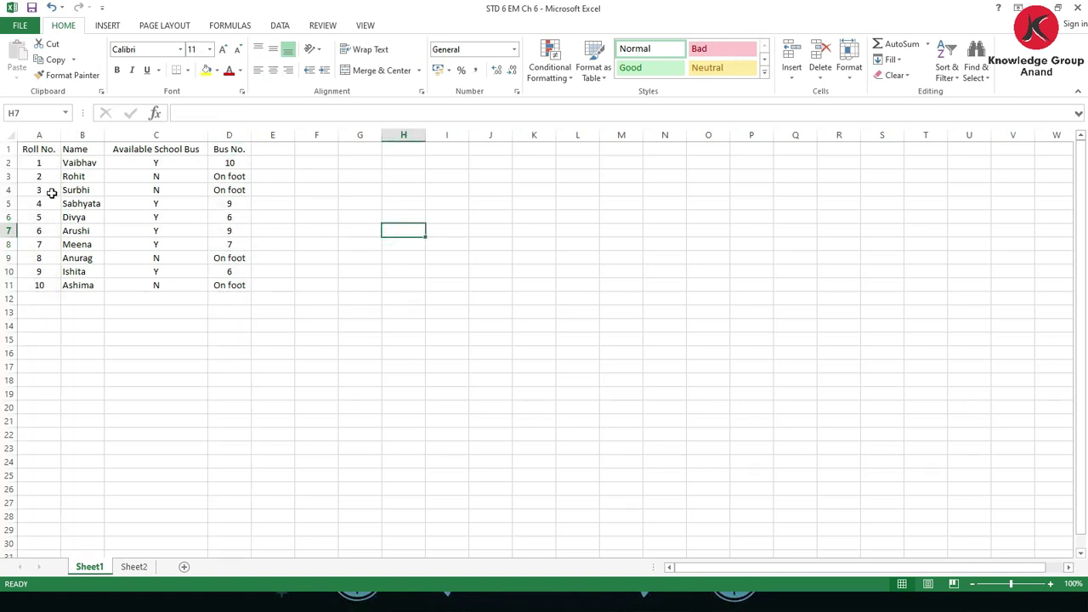
# - Select rows 2, 8 and 11 together with column C as one non-adjacent selection, and clear it
pyautogui.click(11, 162)
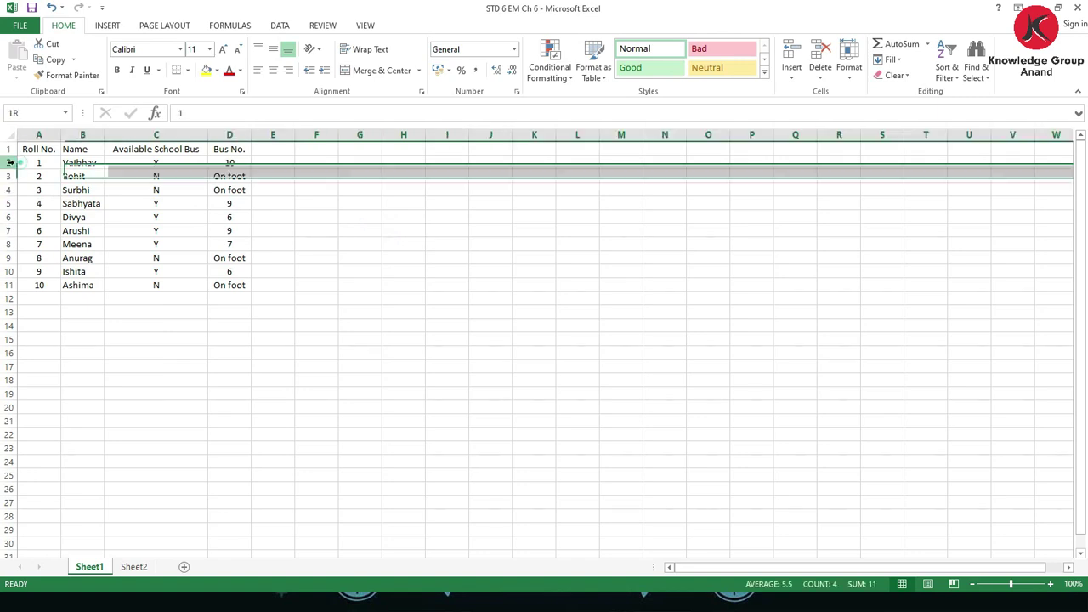
pyautogui.moveTo(11, 162); pyautogui.dragTo(10, 163)
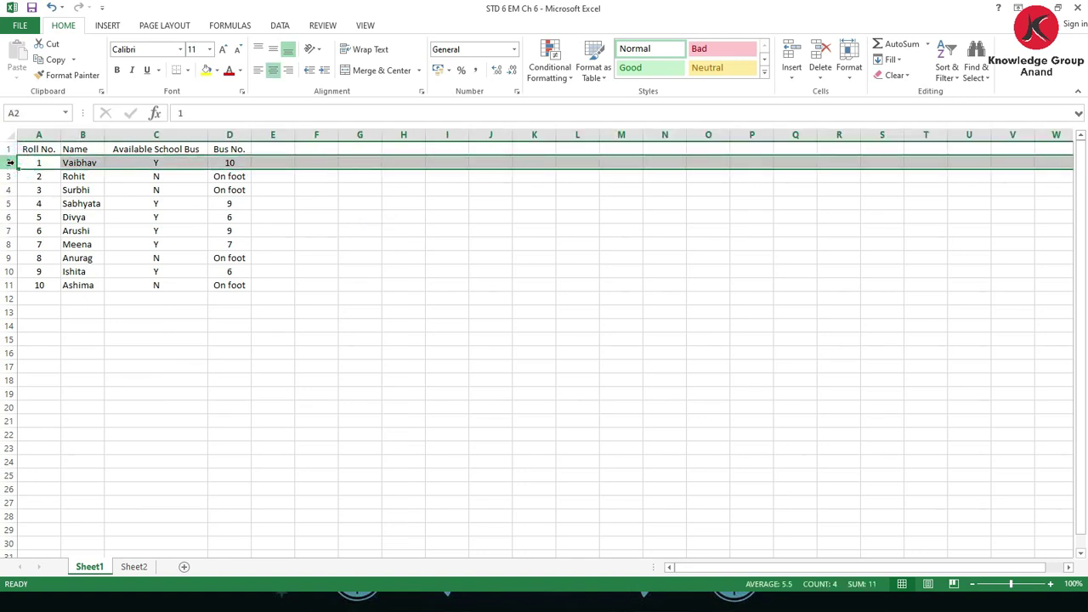
pyautogui.keyDown('ctrl'); pyautogui.click(10, 244); pyautogui.keyUp('ctrl')
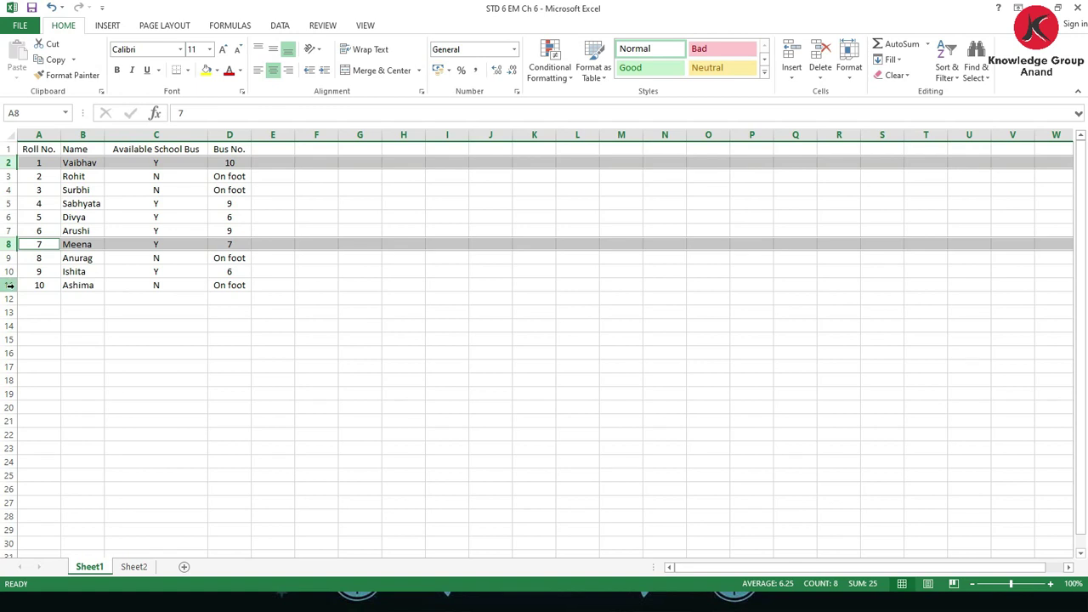
pyautogui.keyDown('ctrl'); pyautogui.click(10, 286); pyautogui.keyUp('ctrl')
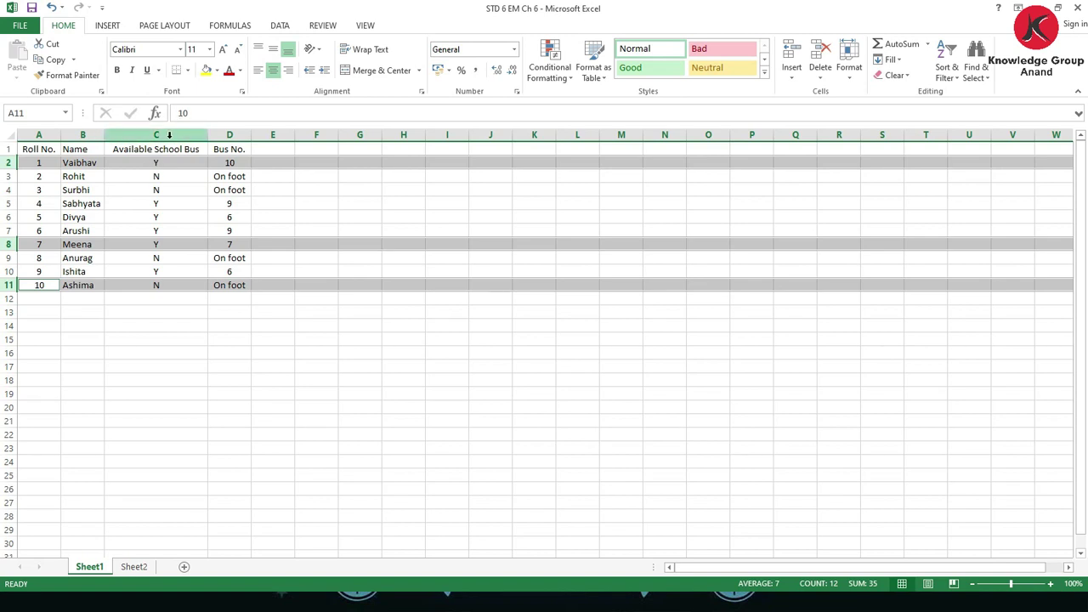
pyautogui.keyDown('ctrl'); pyautogui.click(169, 134); pyautogui.keyUp('ctrl')
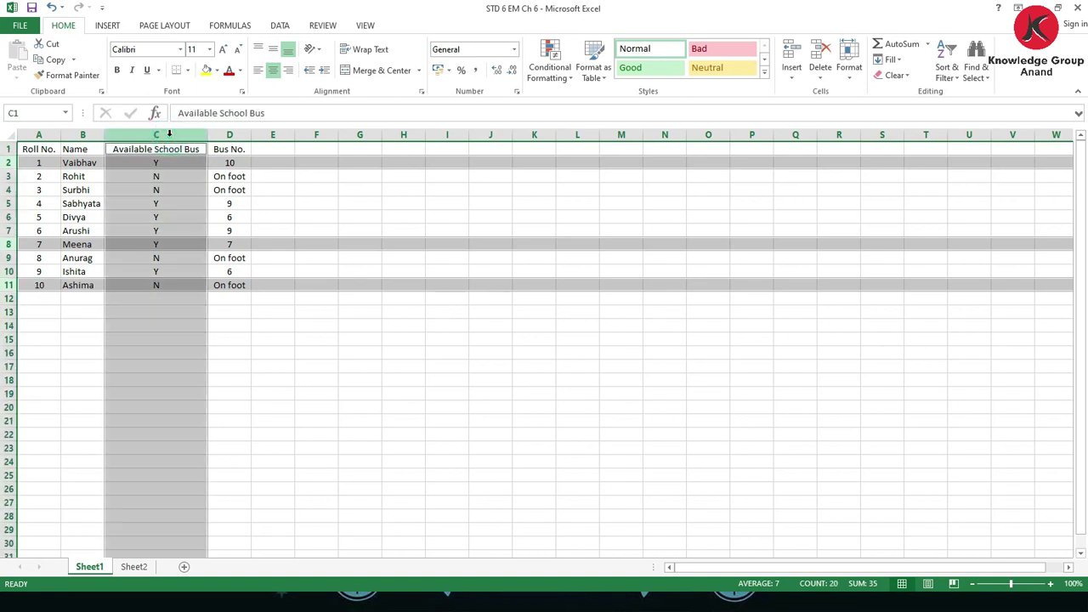
pyautogui.click(255, 355)
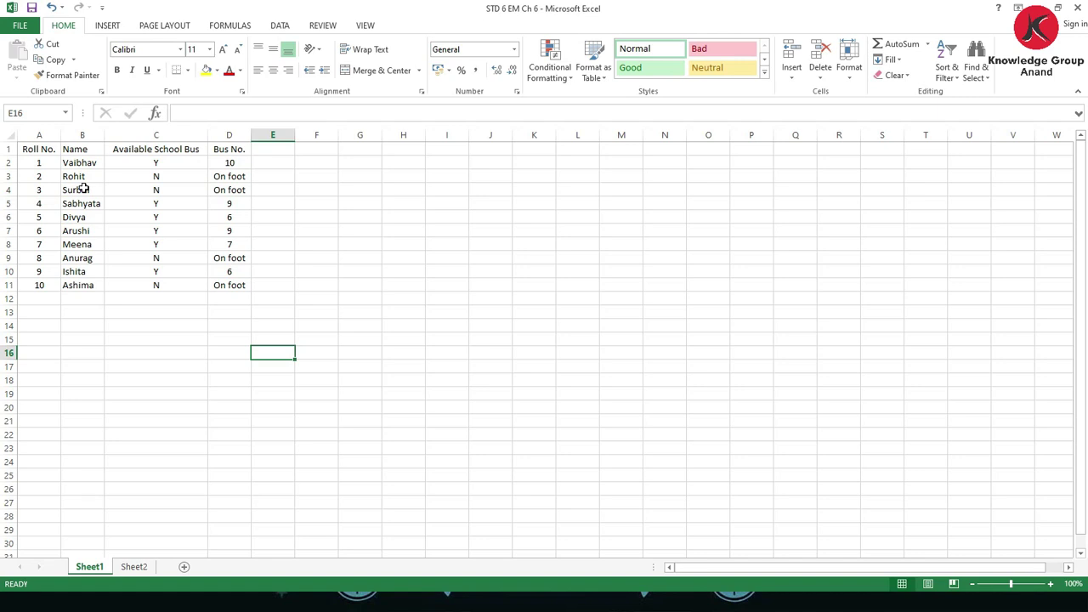
# - Select all the cells of Sheet1 and return to a single-cell selection in the table
pyautogui.hotkey('ctrl', 'a')
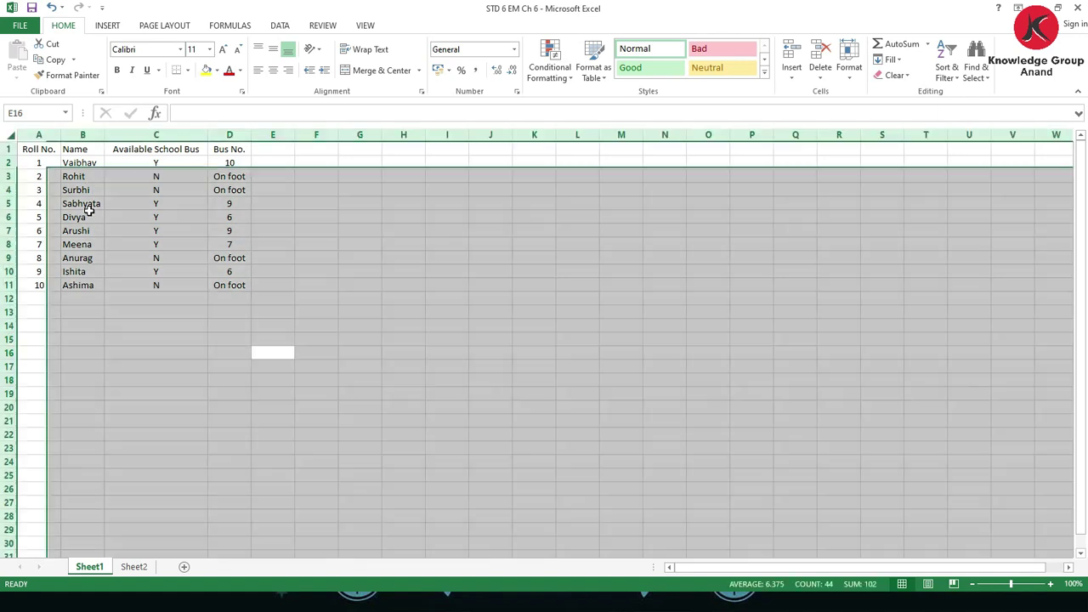
pyautogui.click(90, 215)
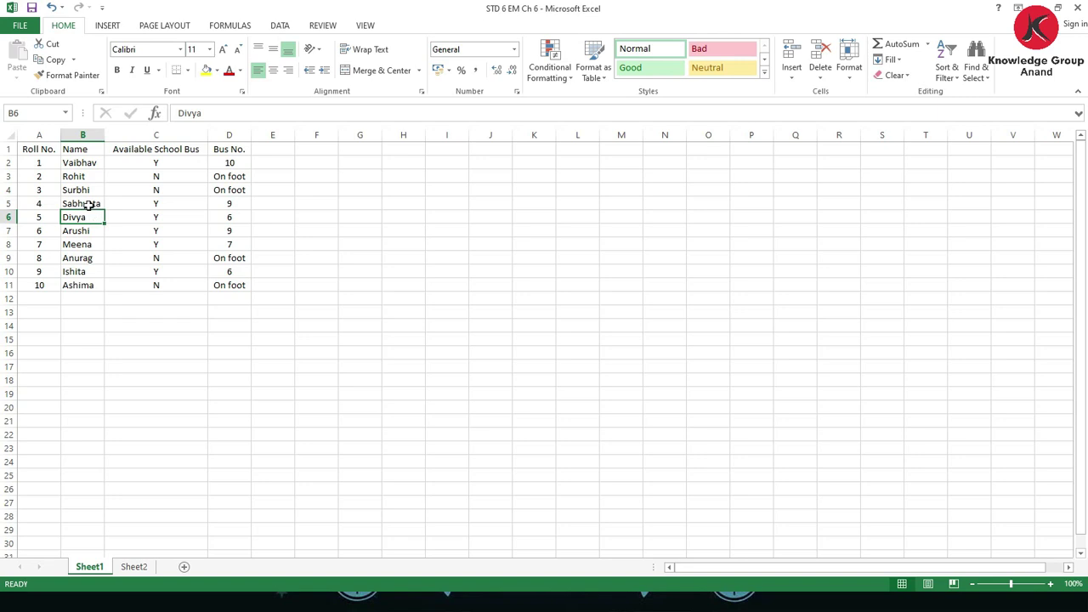
pyautogui.click(32, 163)
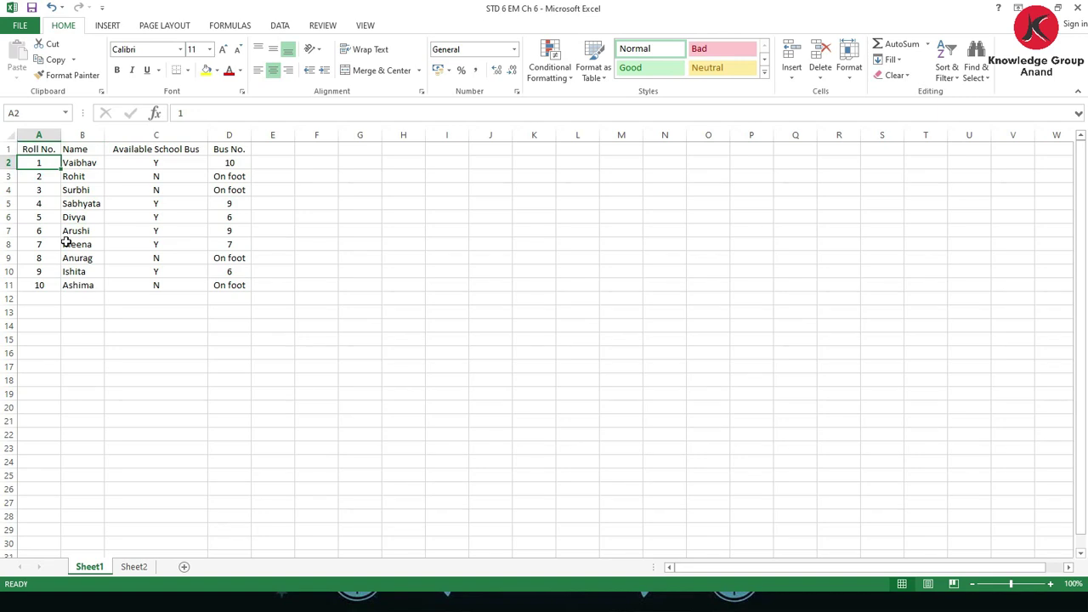
pyautogui.click(67, 243)
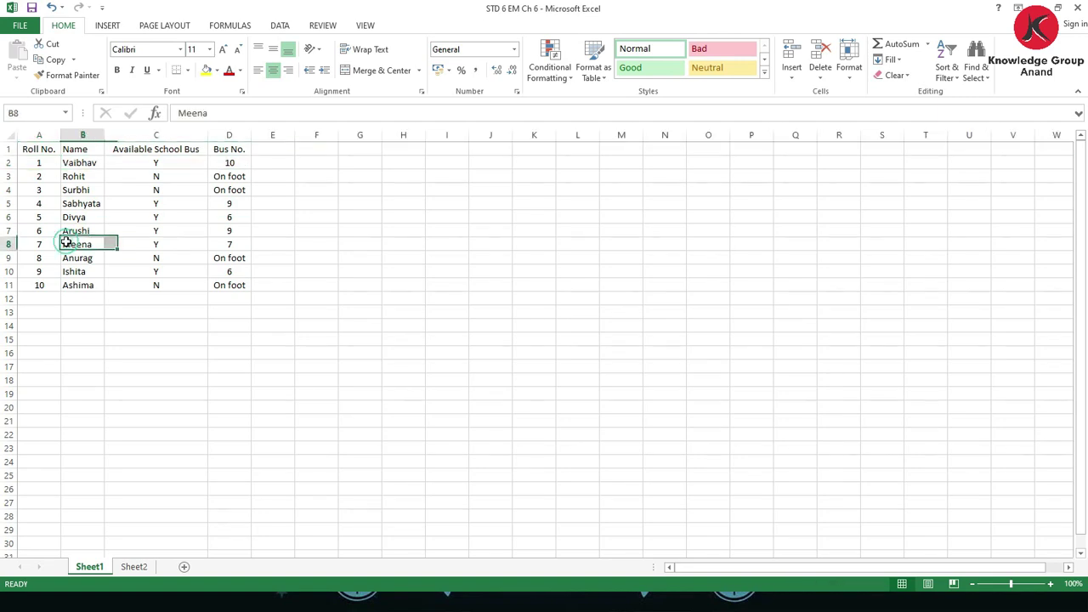
# - Select the entire Available School Bus column starting from cell C2, clear it and make C2 the active cell again
pyautogui.click(153, 162)
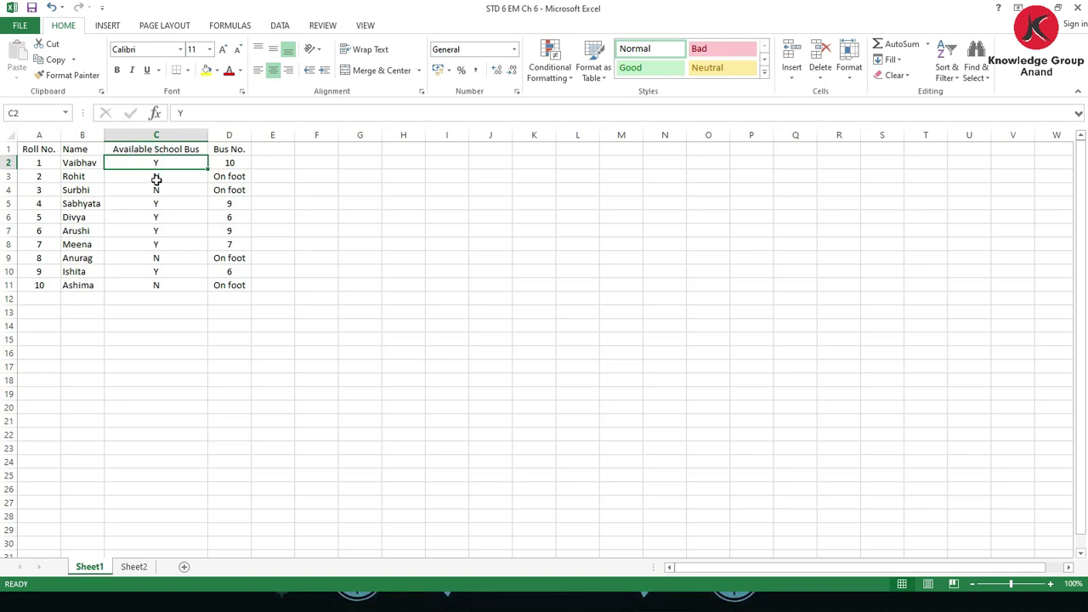
pyautogui.hotkey('ctrl', 'space')
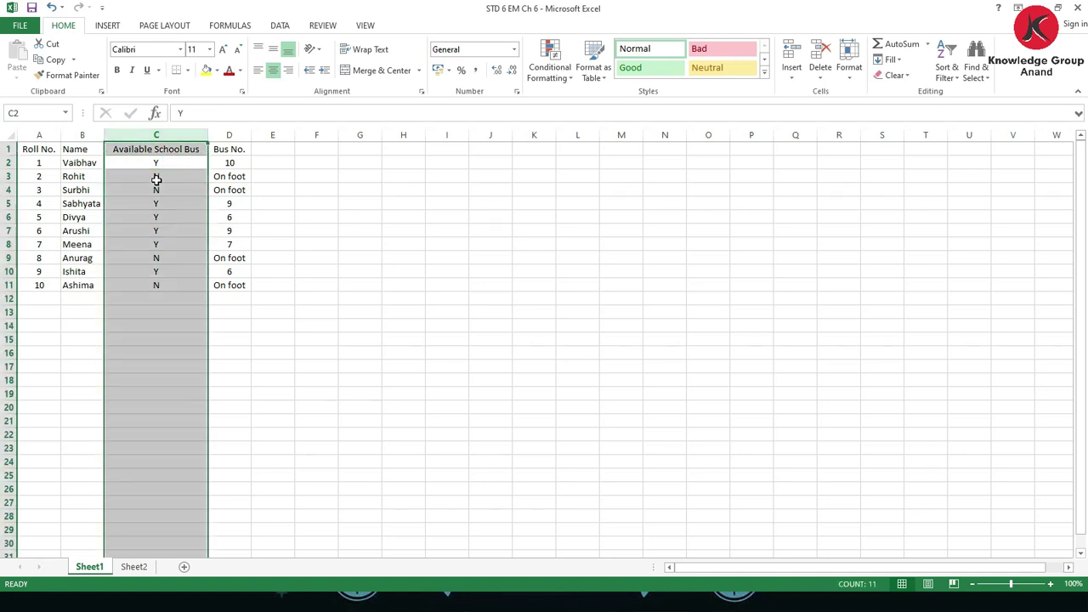
pyautogui.click(346, 191)
pyautogui.click(174, 159)
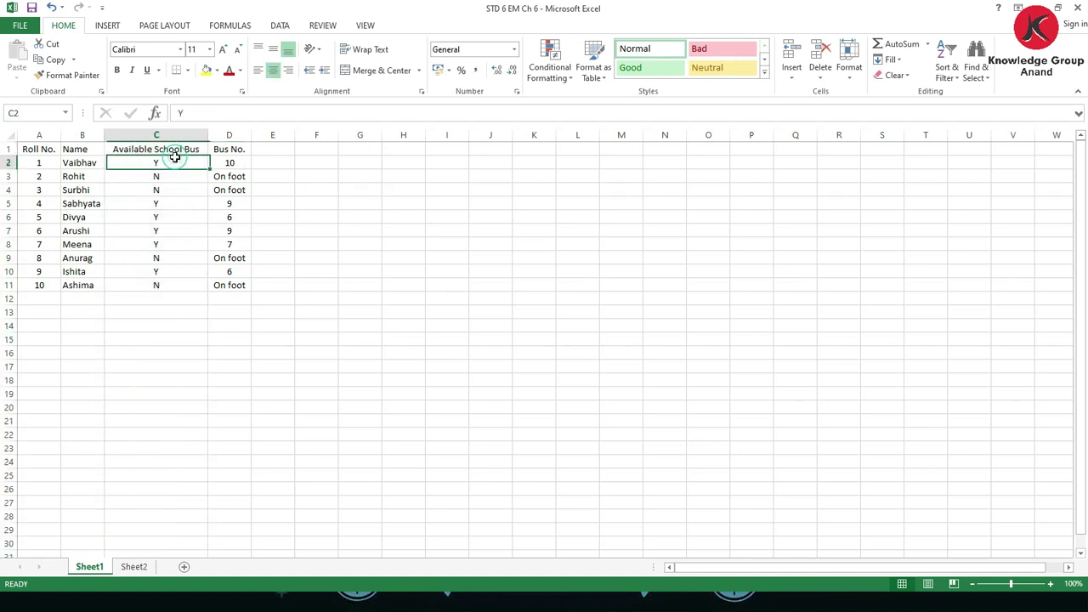
# - Select the entire column C from cell C2, and the entire row 3 from cell C3, ending with only C3 selected
pyautogui.hotkey('ctrl', 'space')
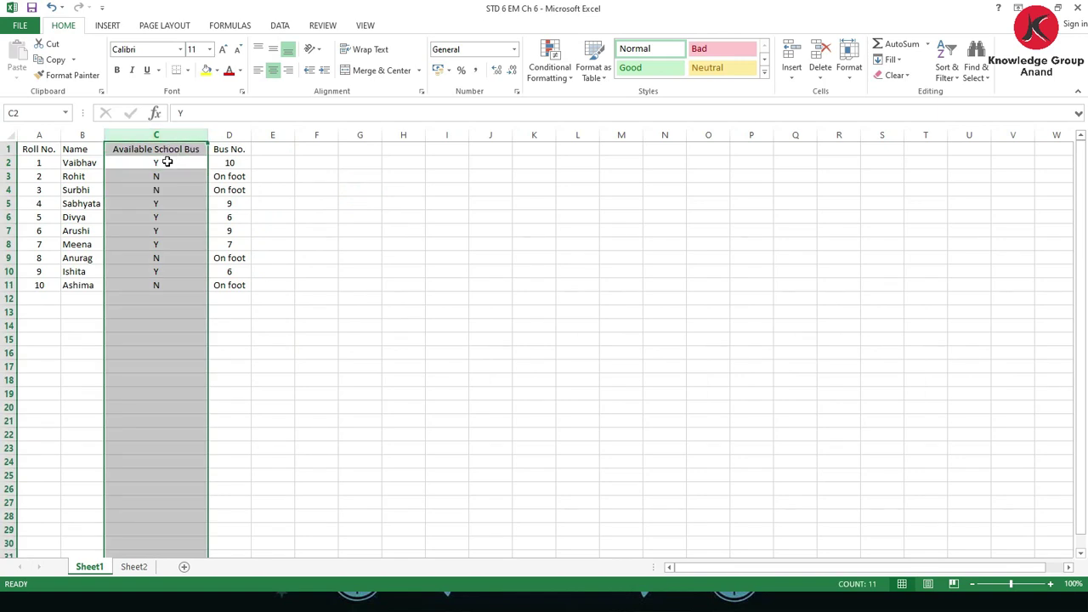
pyautogui.click(157, 178)
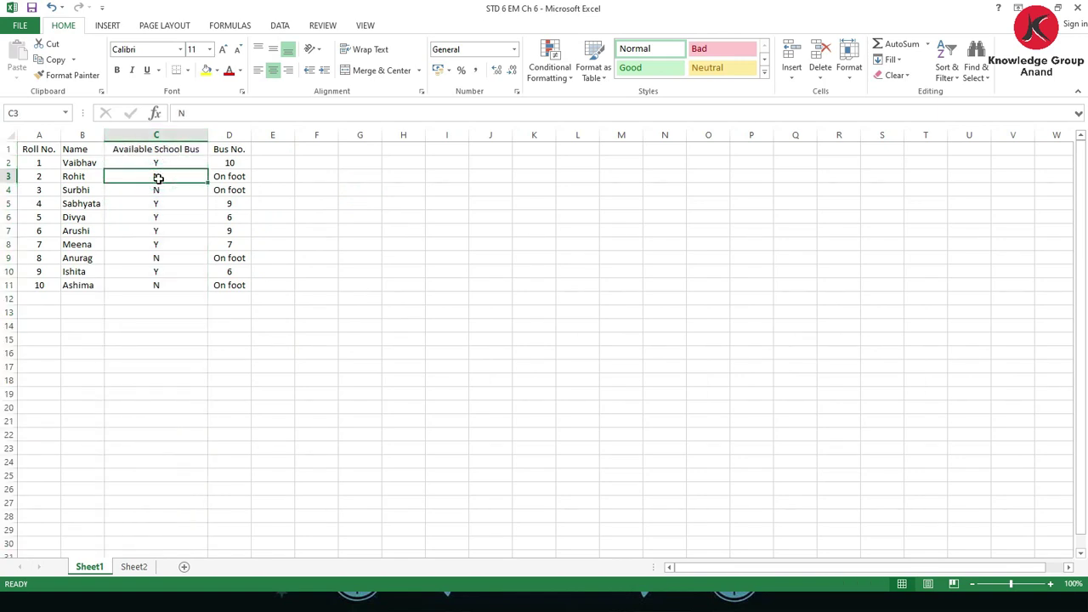
pyautogui.hotkey('shift', 'space')
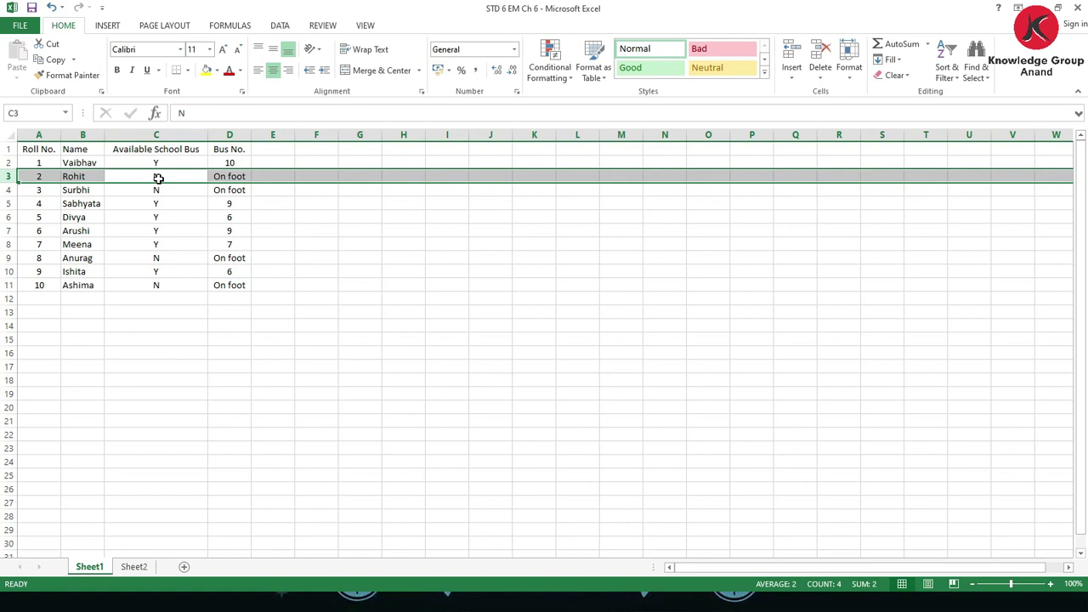
pyautogui.click(158, 178)
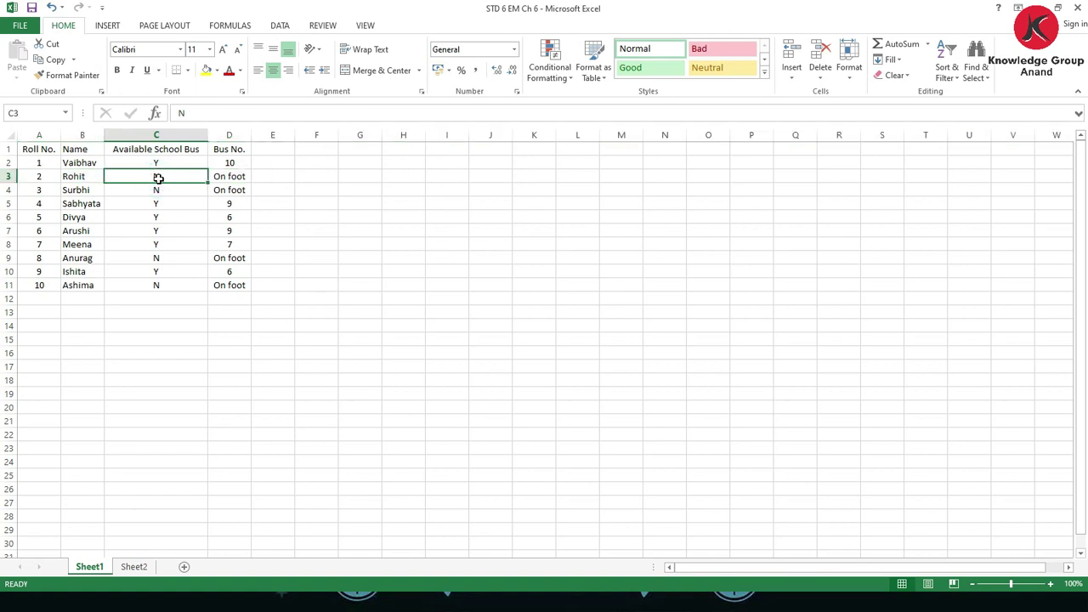
# - Select the whole school bus data table, A1:D11, starting from cell C3
pyautogui.hotkey('ctrl', 'a')
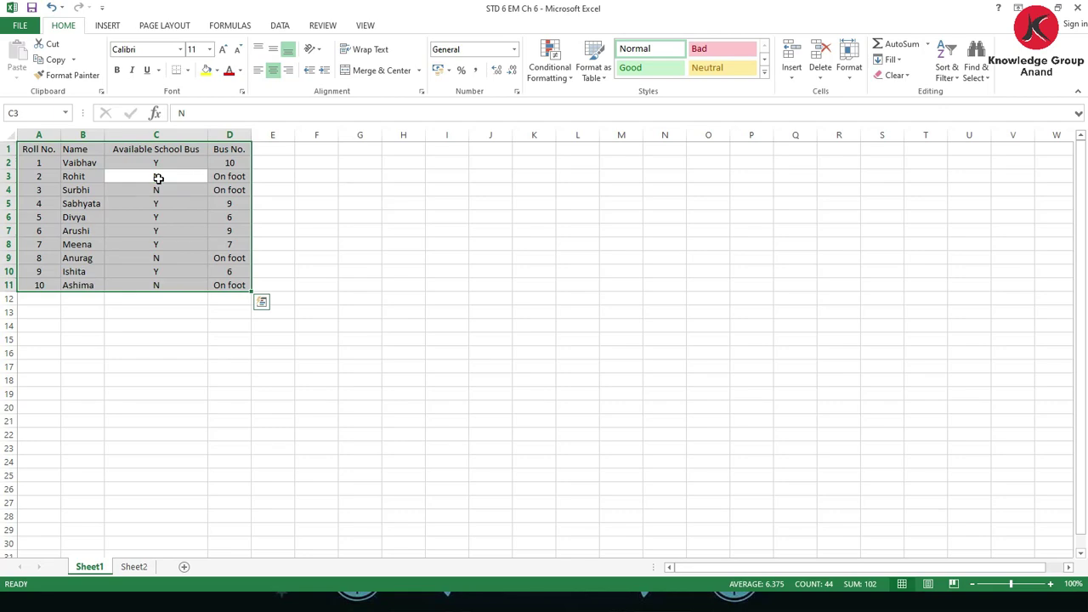
pyautogui.hotkey('alt', 'Tab')
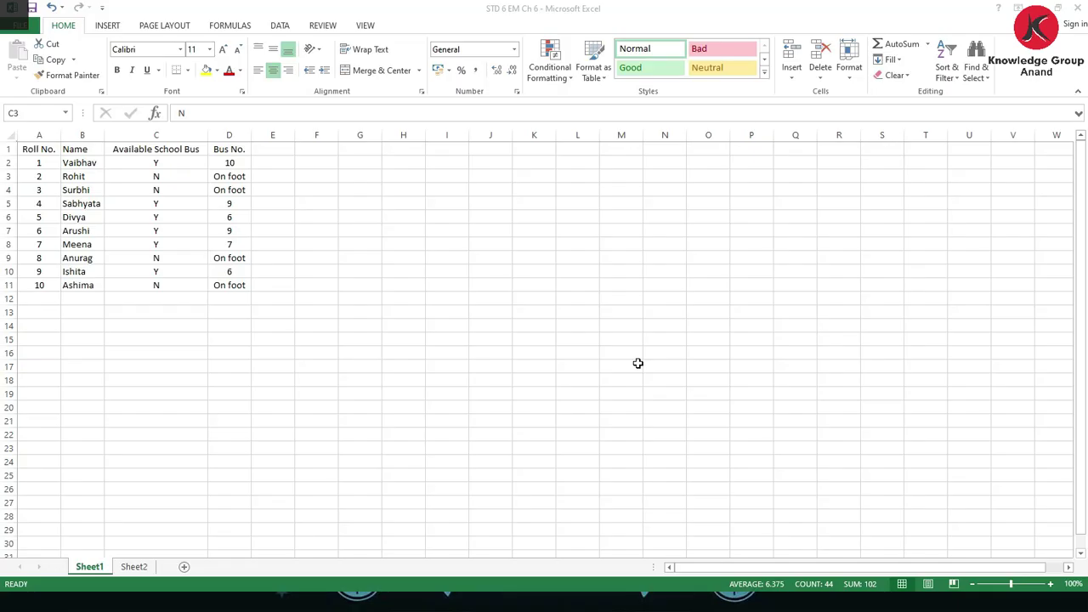
pyautogui.moveTo(34, 149); pyautogui.dragTo(255, 297)
# - Rename Sheet1 as CH 6 AB 1
pyautogui.click(134, 567)
pyautogui.doubleClick(93, 567)
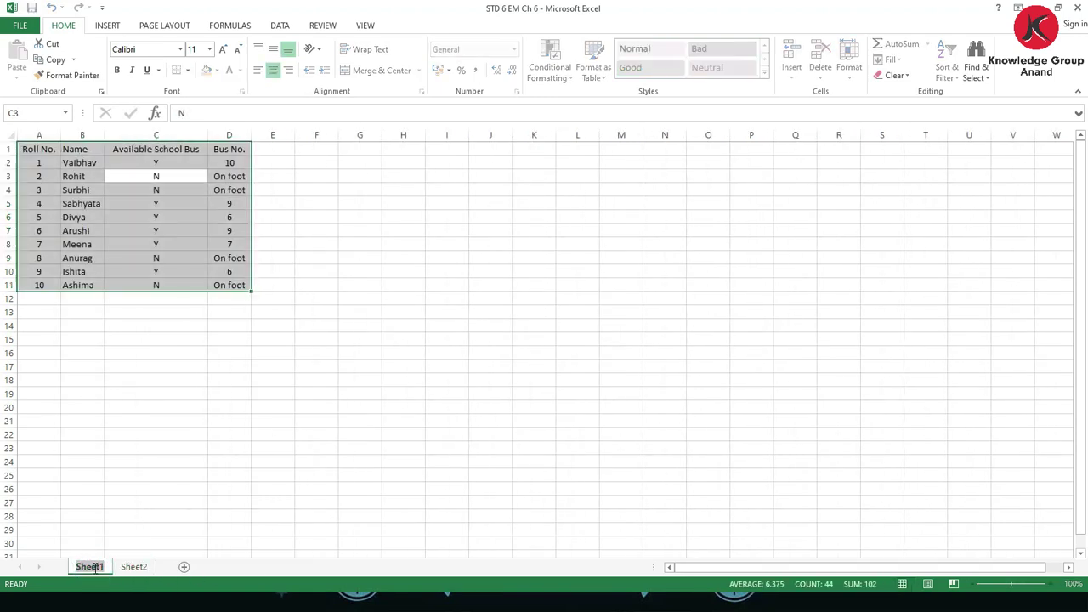
pyautogui.write('CH 6 ABN')
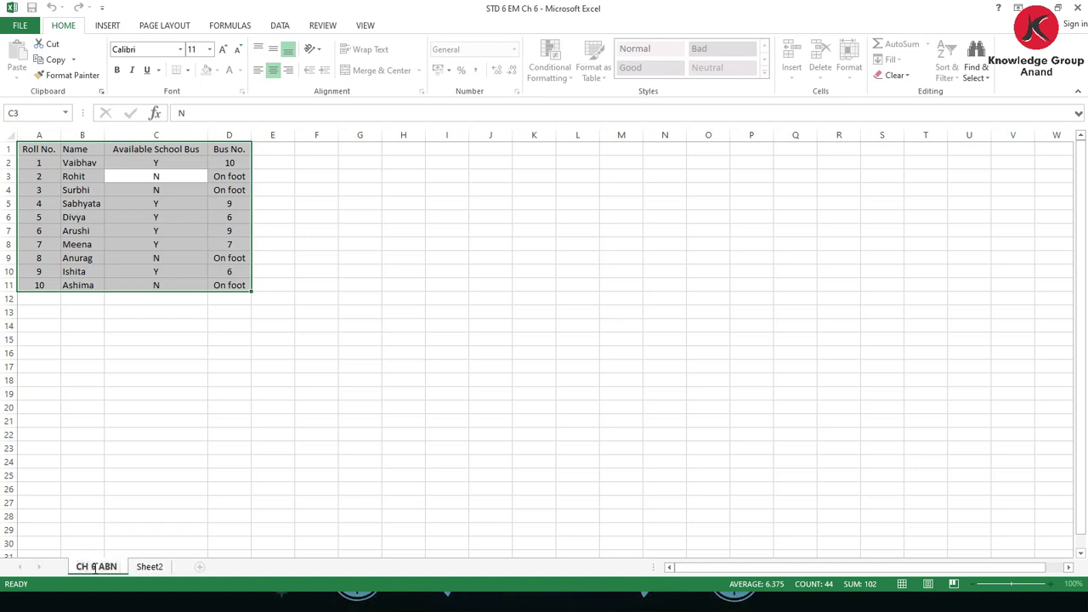
pyautogui.press('BackSpace')
pyautogui.write('1')
pyautogui.press('Return')
# - Rename Sheet2 as Ch 6 AB 2
pyautogui.doubleClick(148, 566)
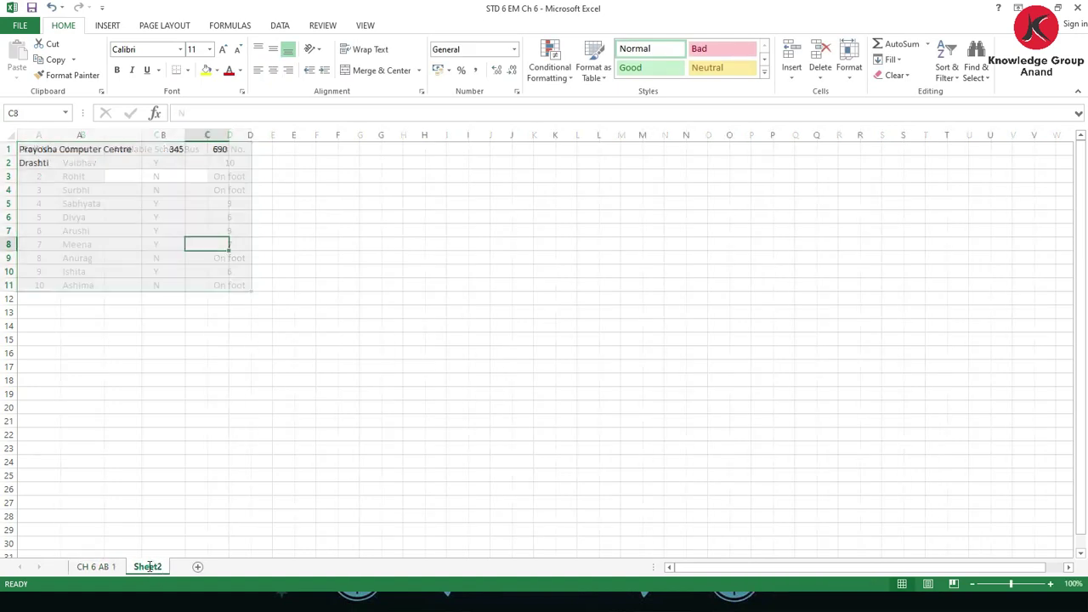
pyautogui.write('Ch')
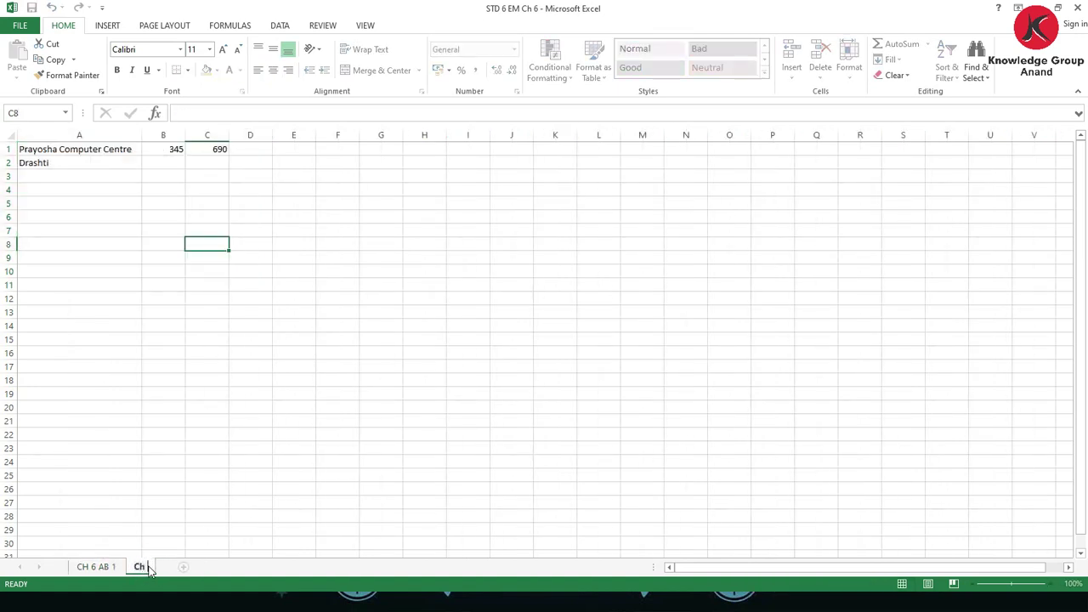
pyautogui.write(' 6 AB 2')
pyautogui.press('Return')
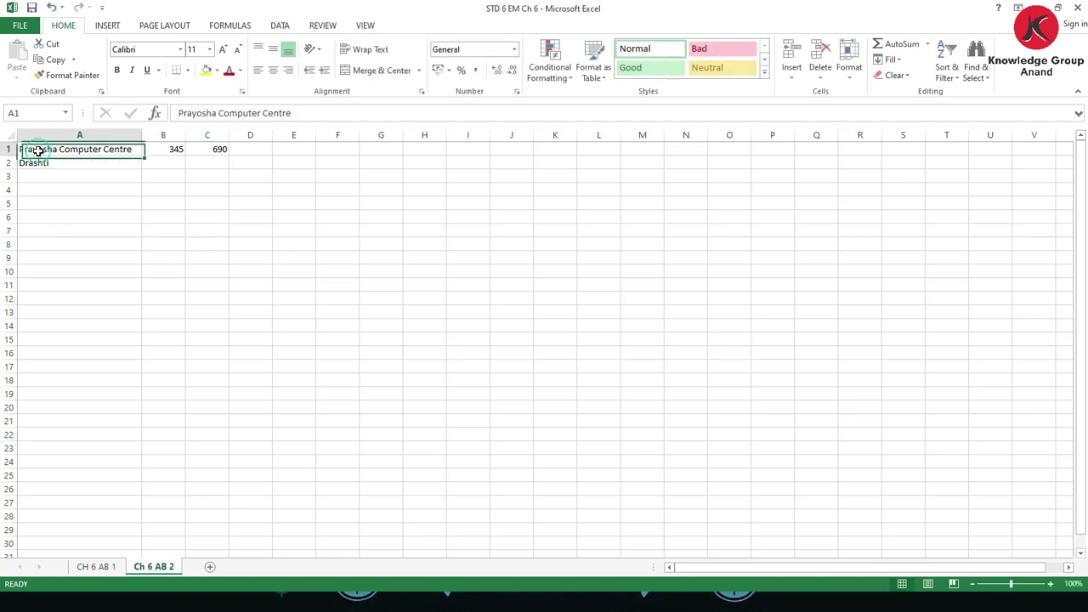
# - Delete the existing contents of cells A1:C2 on the Ch 6 AB 2 sheet and make A3 the active cell
pyautogui.click(36, 150)
pyautogui.click(194, 168)
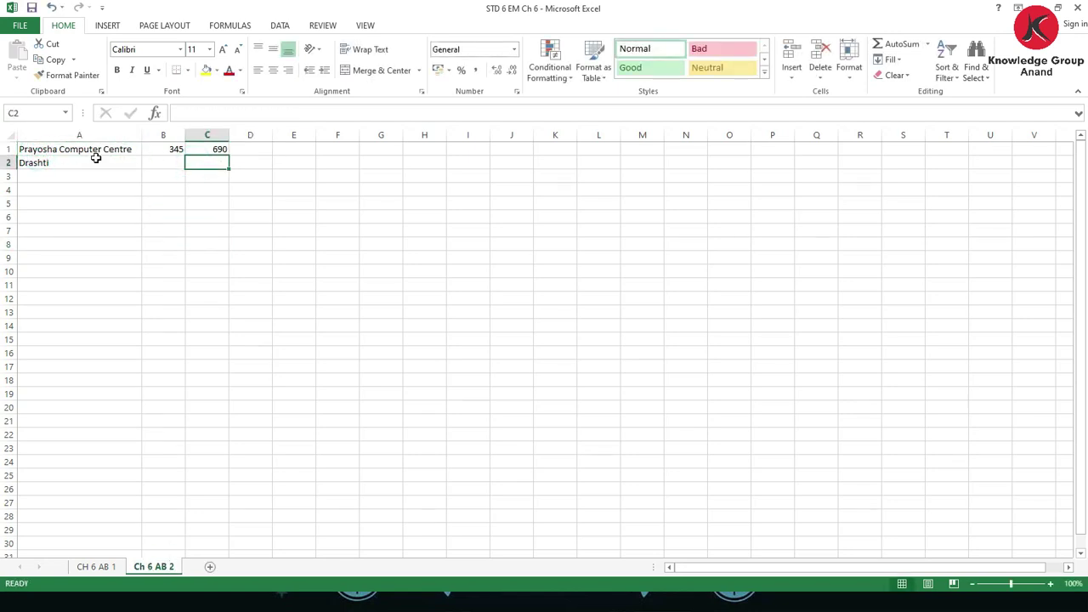
pyautogui.keyDown('shift'); pyautogui.click(95, 154); pyautogui.keyUp('shift')
pyautogui.press('Delete')
pyautogui.click(65, 174)
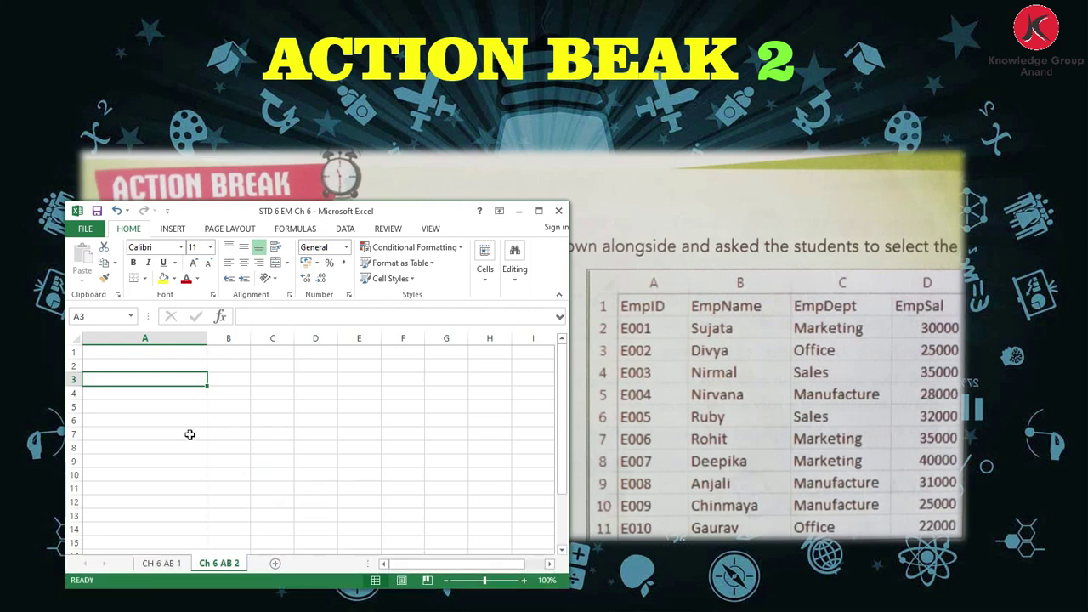
# - Narrow column A and enter the headings EmpId, EmpName, EmpDept and EmpSal in cells A1 to D1
pyautogui.moveTo(207, 338); pyautogui.dragTo(121, 338)
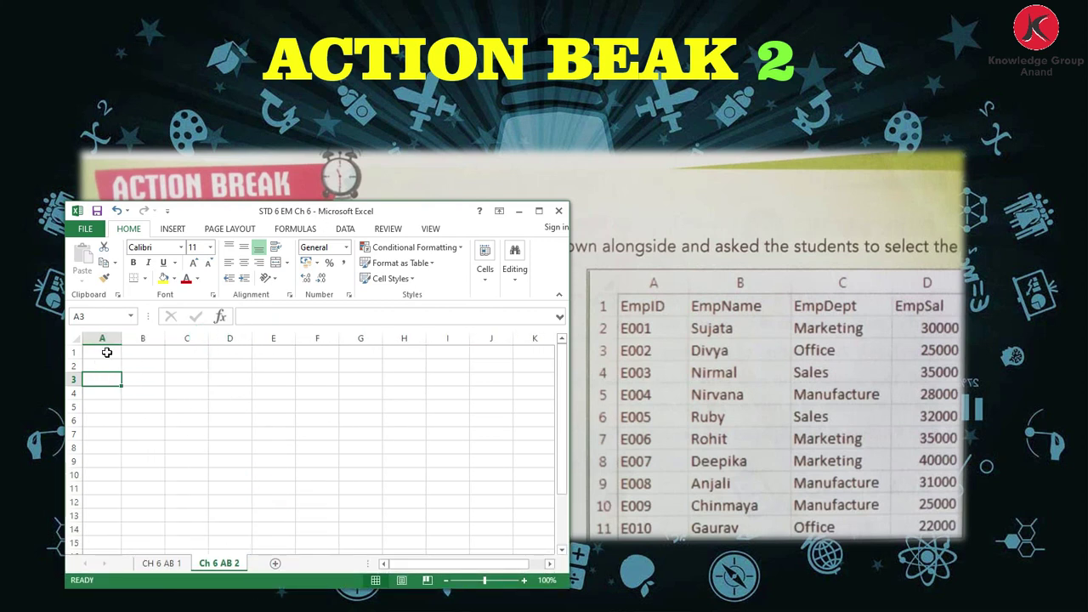
pyautogui.click(107, 352)
pyautogui.write('EmpId')
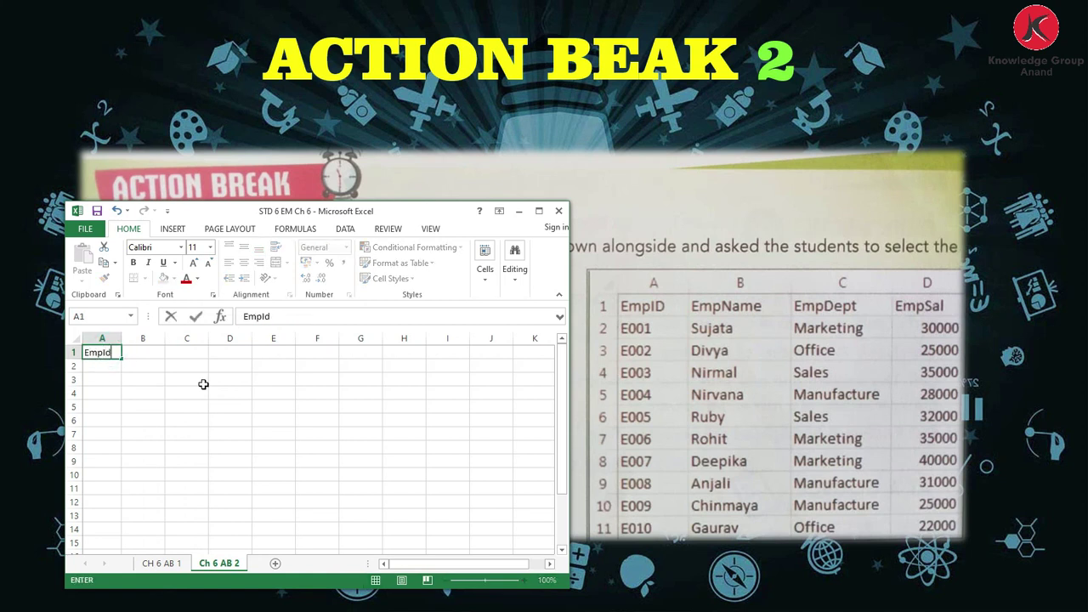
pyautogui.press('Tab')
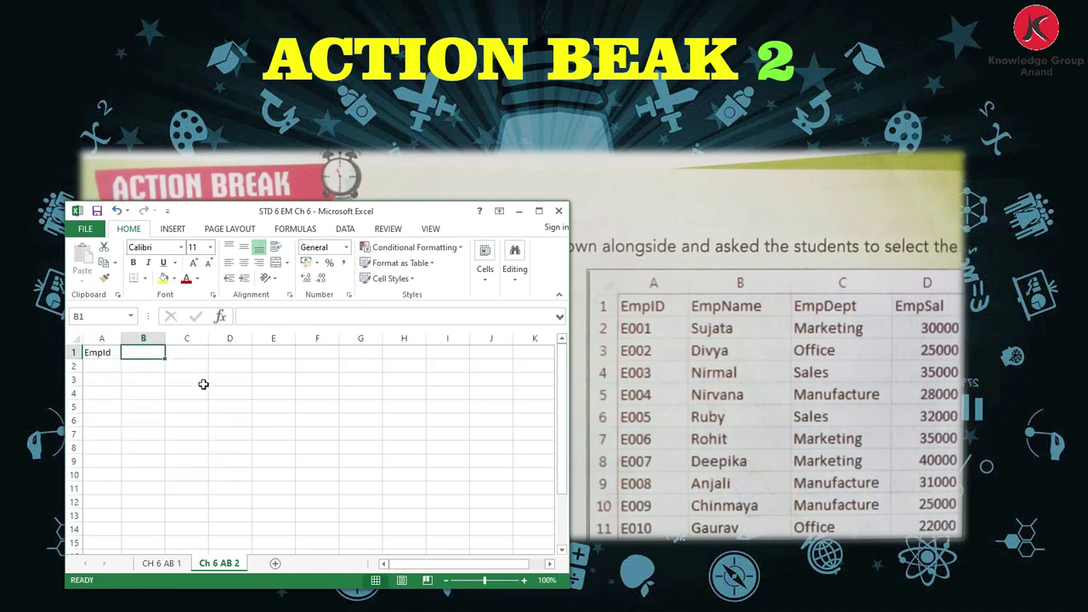
pyautogui.write('EmpName')
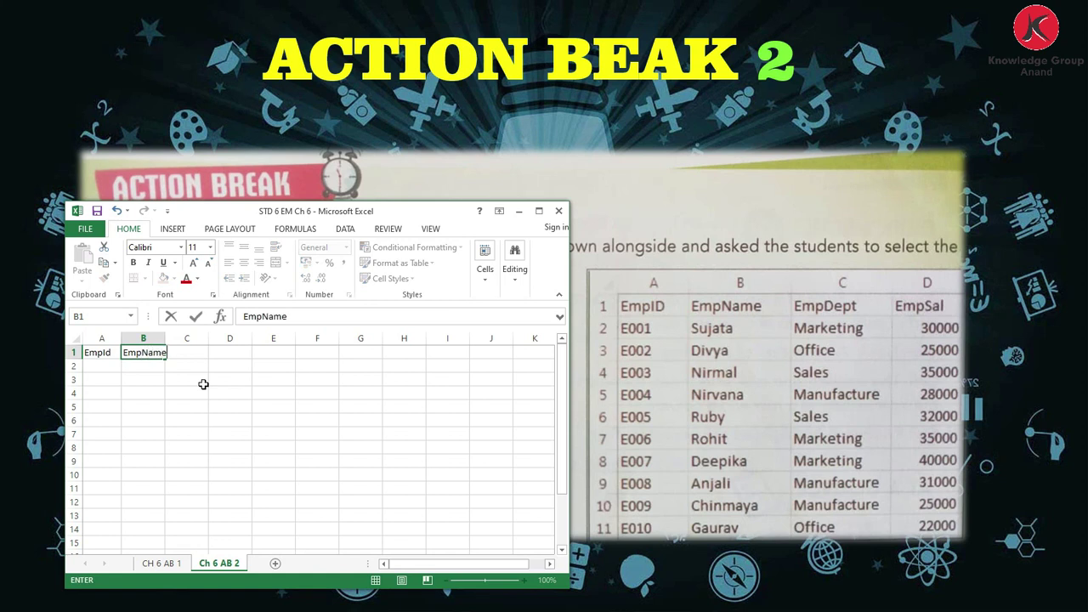
pyautogui.press('Tab')
pyautogui.write('Emp')
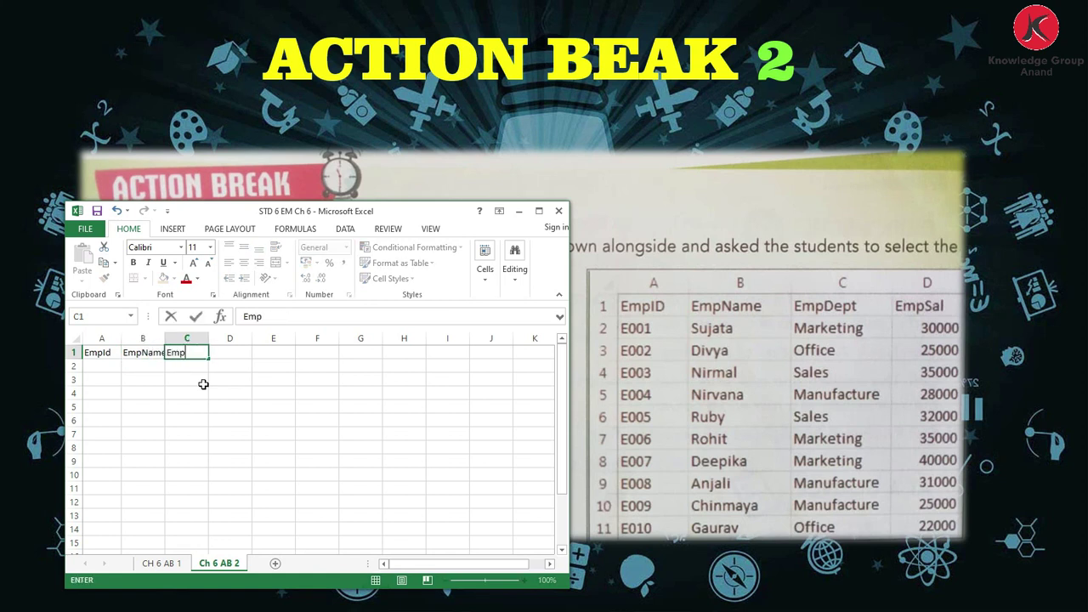
pyautogui.write('Dept')
pyautogui.press('Tab')
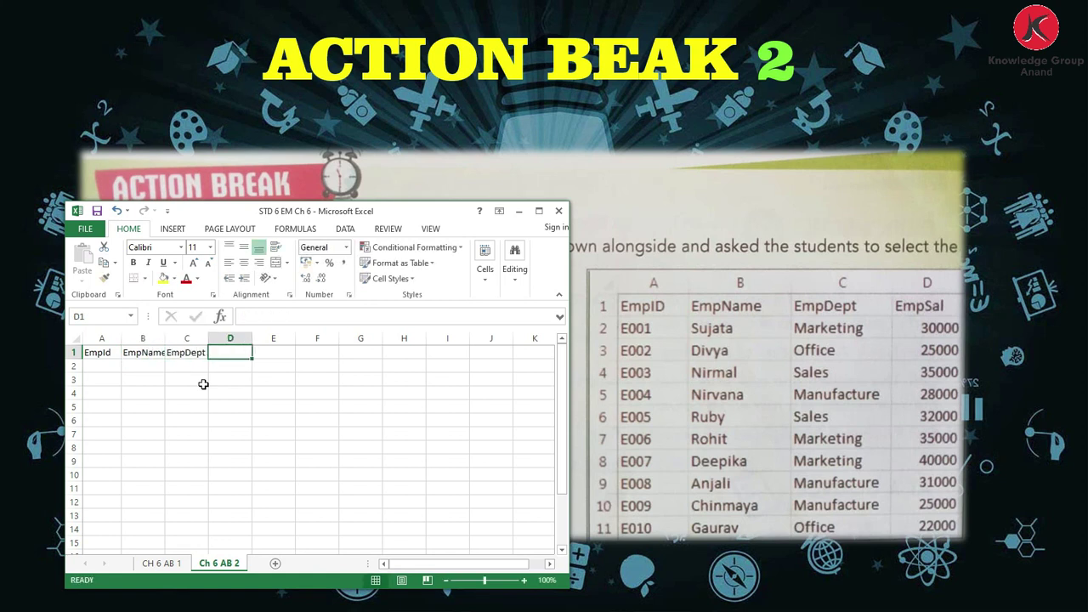
pyautogui.write('EmpSal')
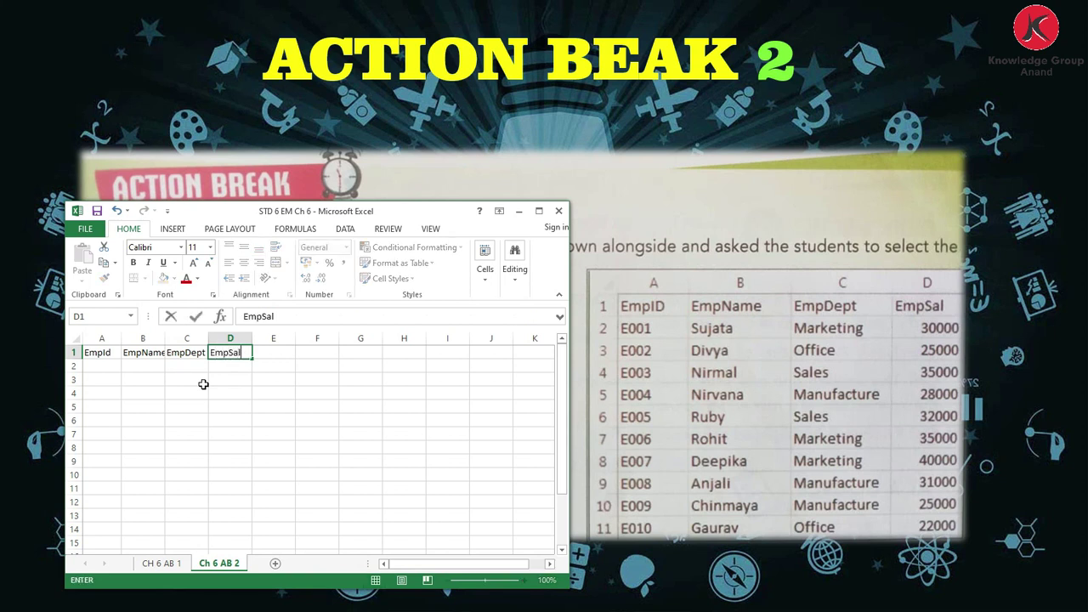
pyautogui.press('Return')
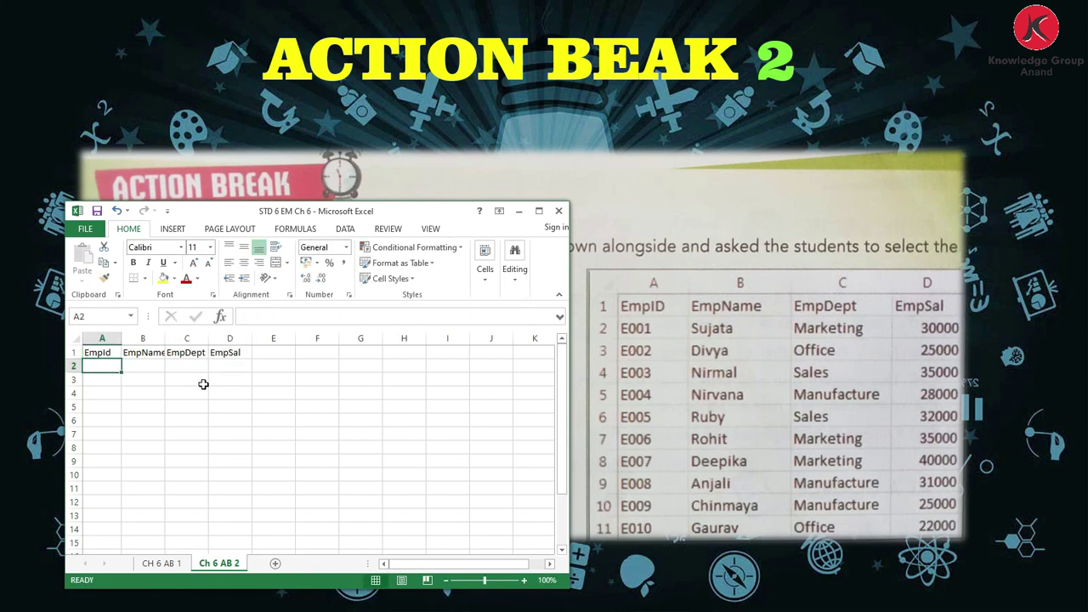
# - Enter the first three employee IDs from the reference table in cells A2 to A4
pyautogui.write('E001')
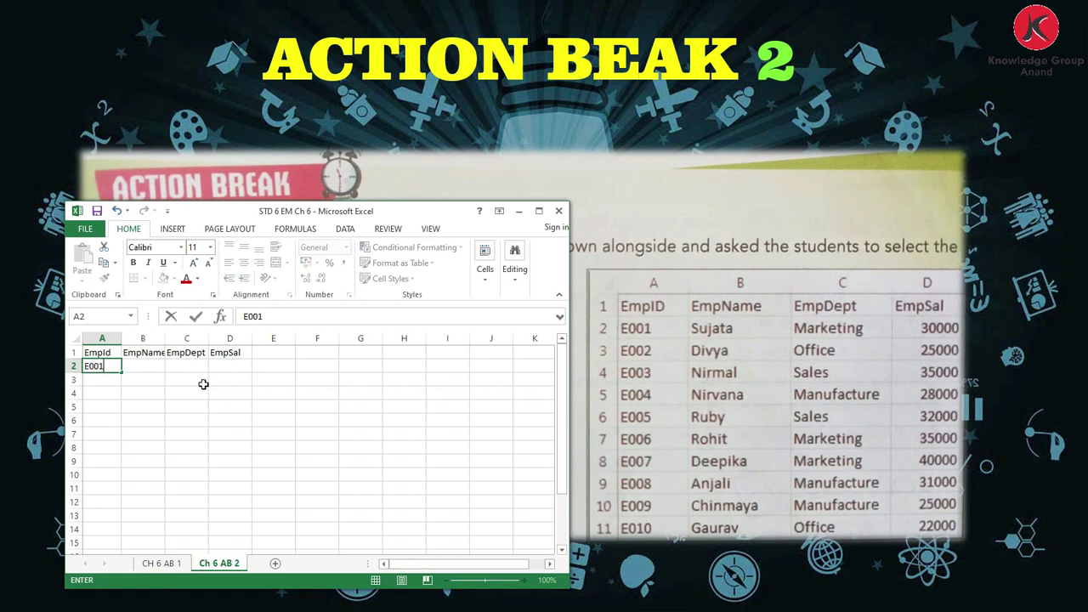
pyautogui.press('Return')
pyautogui.write('E002')
pyautogui.press('Return')
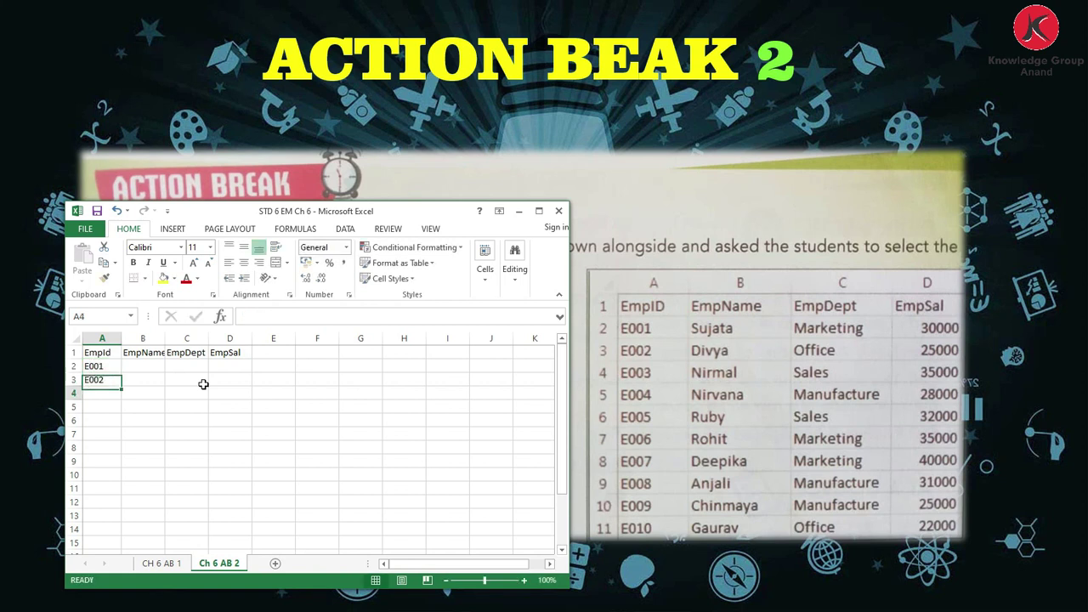
pyautogui.write('E003')
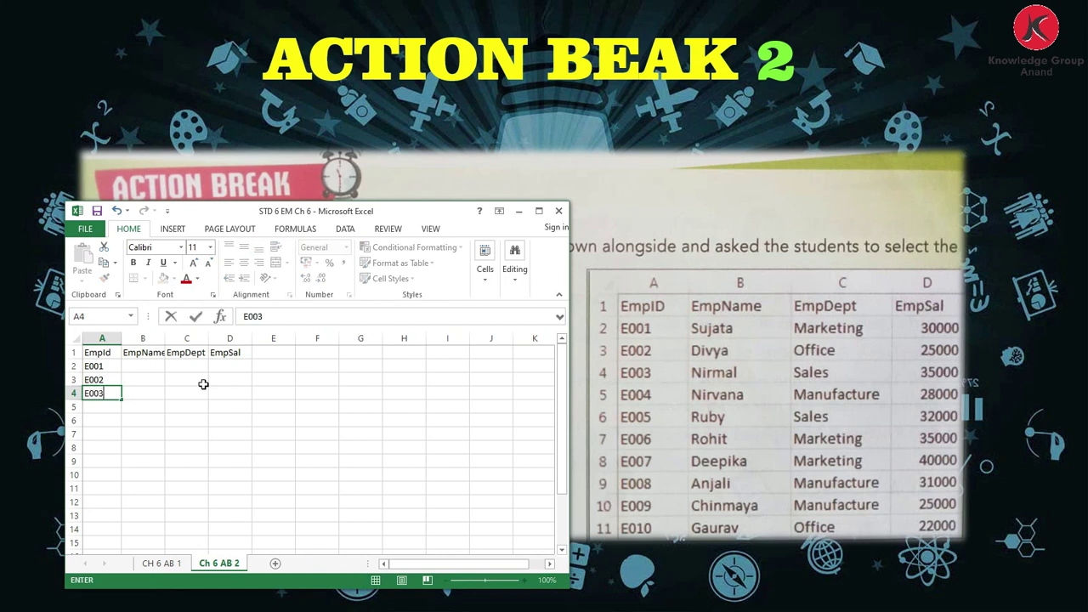
pyautogui.press('Return')
# - Extend the employee ID in A4 down to A11 as a fill series
pyautogui.press('Up')
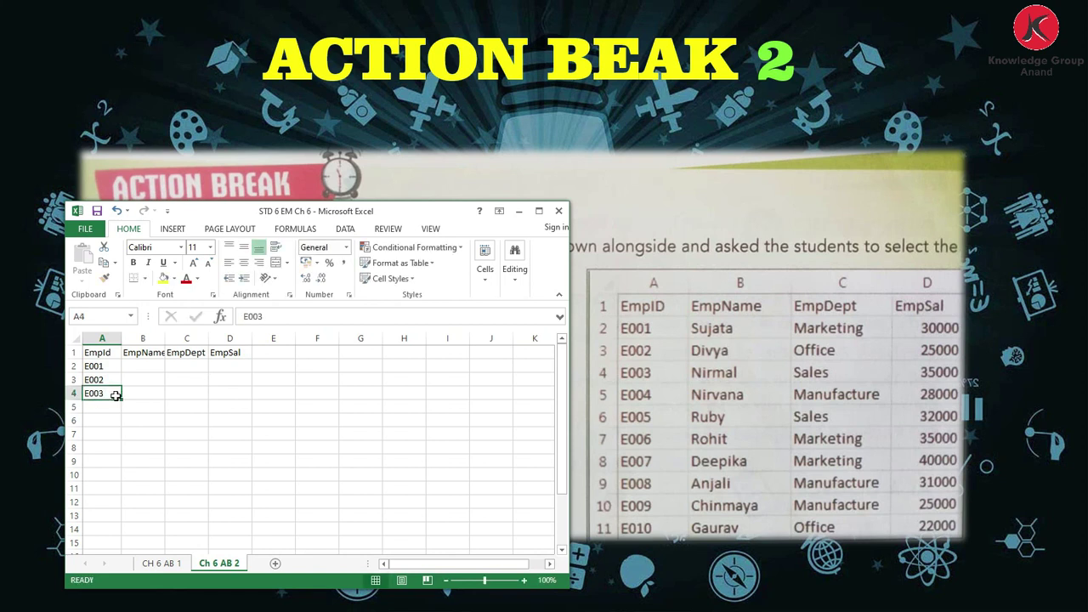
pyautogui.moveTo(123, 398); pyautogui.dragTo(115, 496)
pyautogui.click(129, 503)
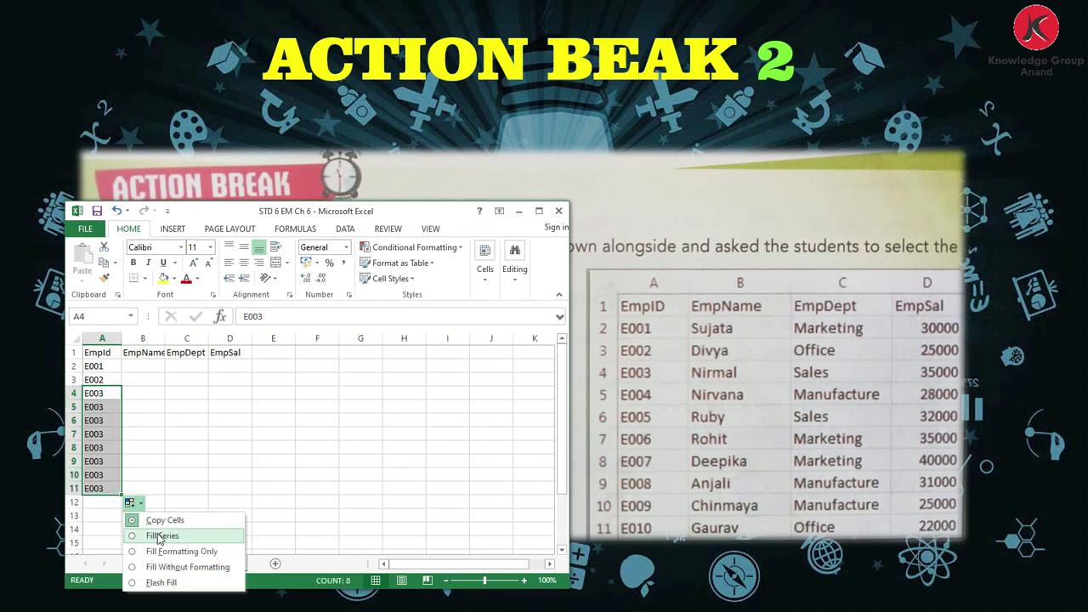
pyautogui.click(158, 534)
# - Enter the first three employees' names under EmpName in cells B2 to B4
pyautogui.click(153, 413)
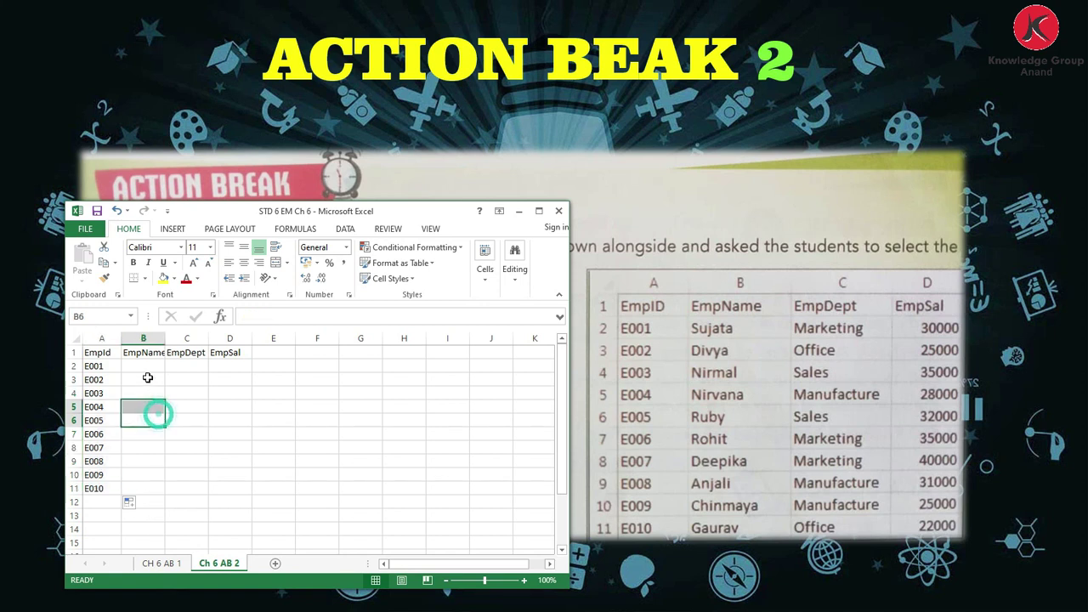
pyautogui.click(140, 366)
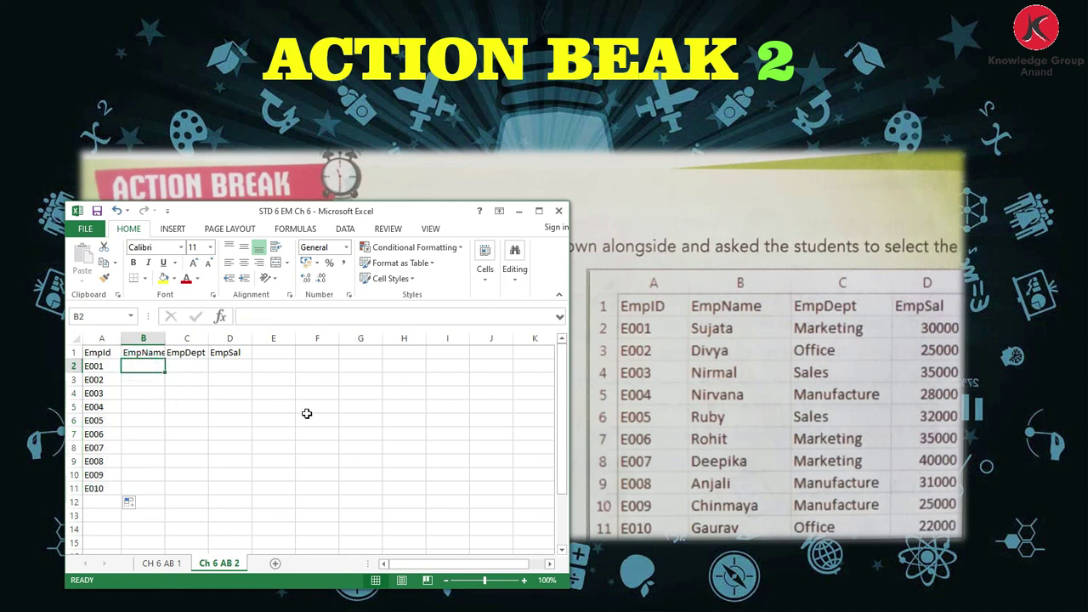
pyautogui.write('Drashti')
pyautogui.press('Return')
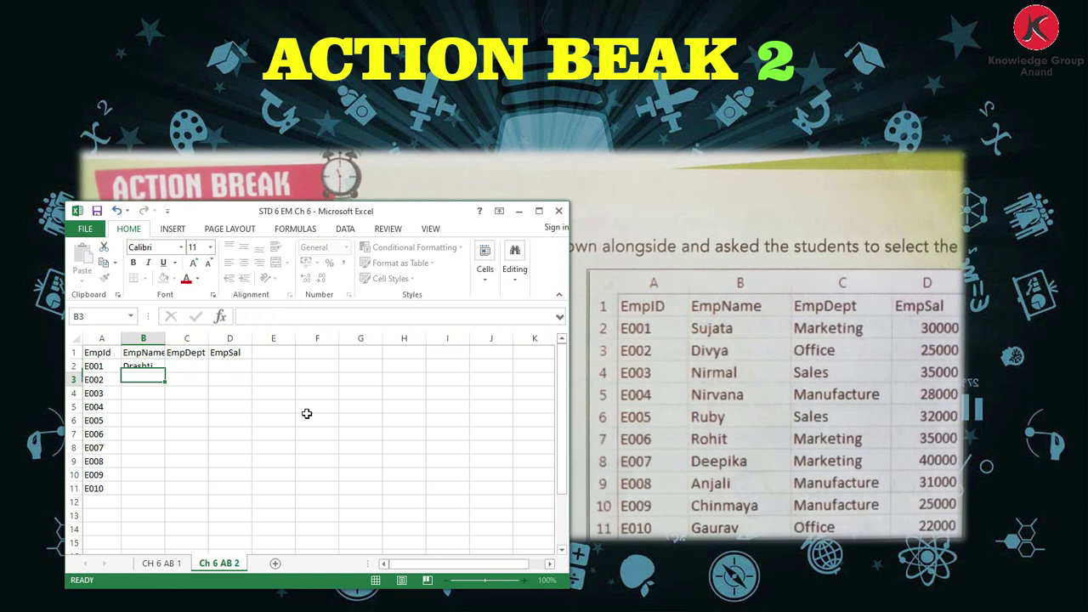
pyautogui.write('Kirtiami')
pyautogui.press('BackSpace')
pyautogui.press('BackSpace')
pyautogui.press('BackSpace')
pyautogui.press('BackSpace')
pyautogui.write('i')
pyautogui.press('Return')
pyautogui.write('Amit')
pyautogui.press('Return')
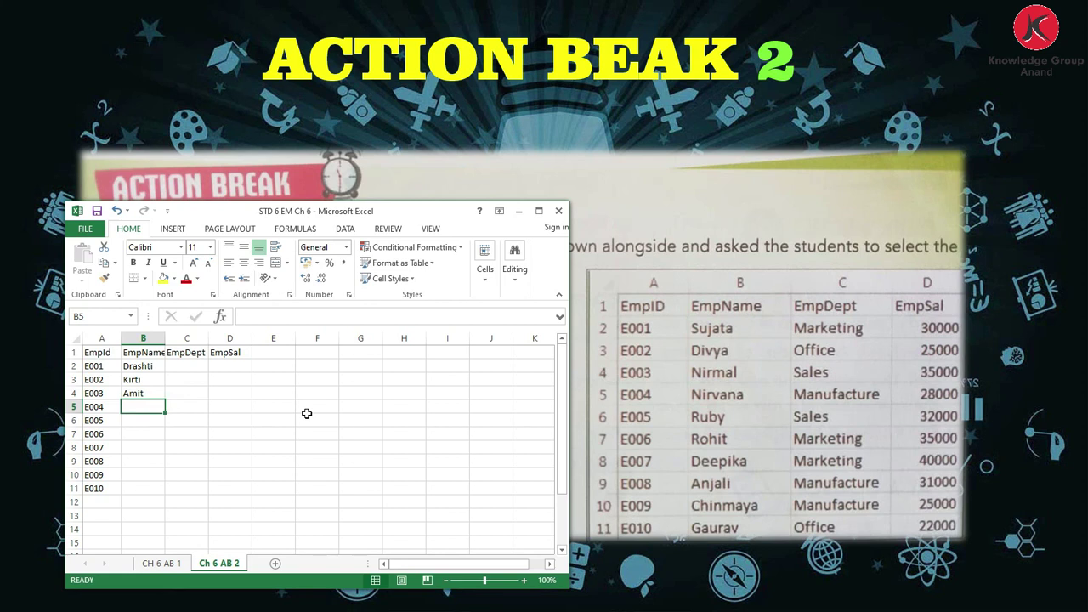
# - Enter the next four employees' names under EmpName in cells B5 to B8
pyautogui.write('Bham')
pyautogui.press('BackSpace')
pyautogui.write('umik')
pyautogui.press('Return')
pyautogui.write('Sachin')
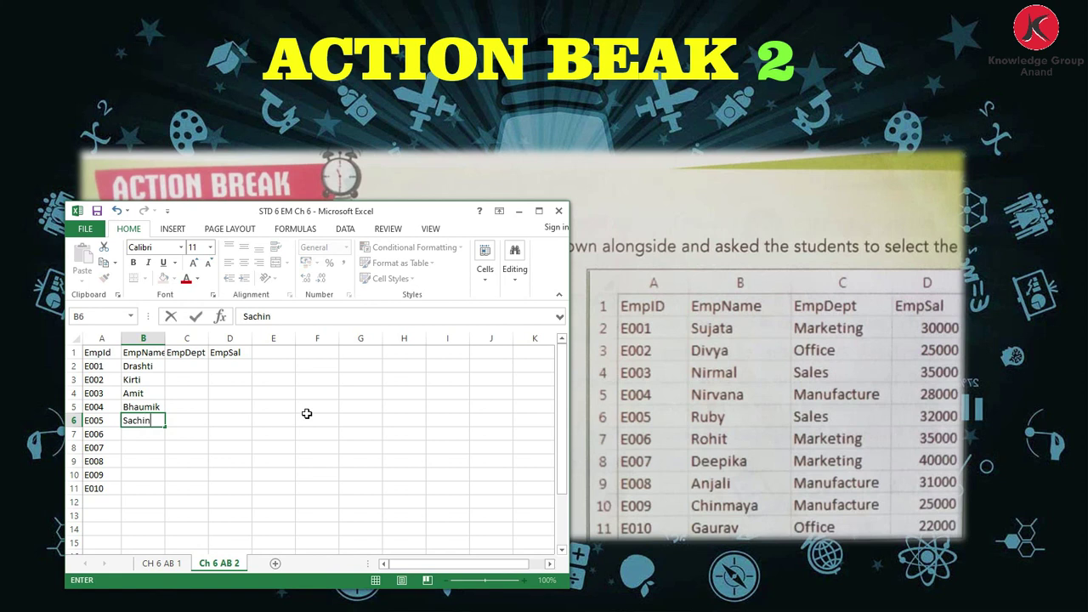
pyautogui.press('Return')
pyautogui.write('Devanshi')
pyautogui.press('Return')
pyautogui.write('Mansi')
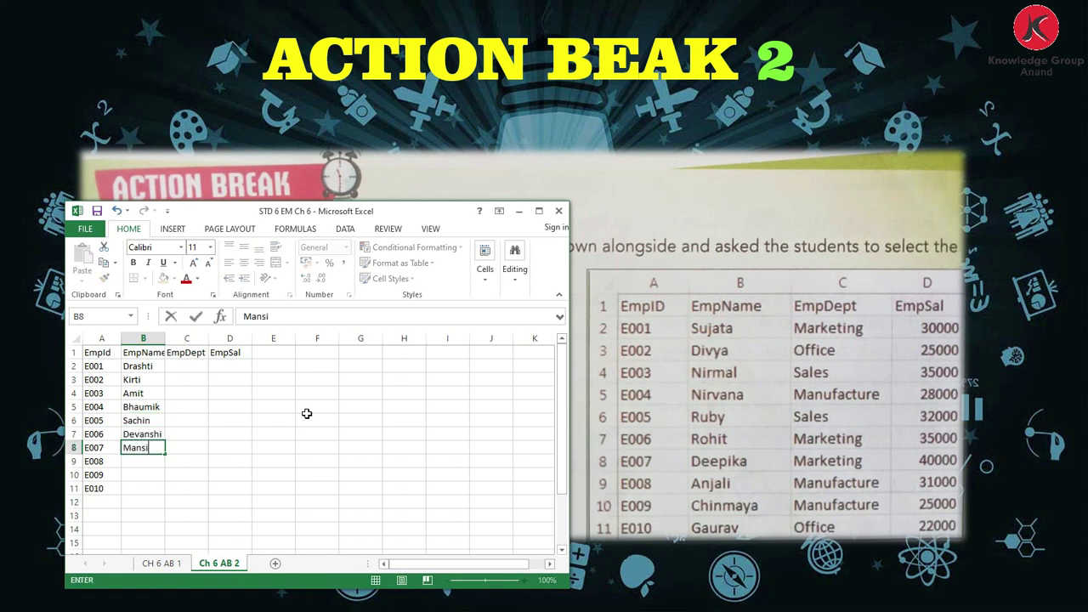
pyautogui.press('Return')
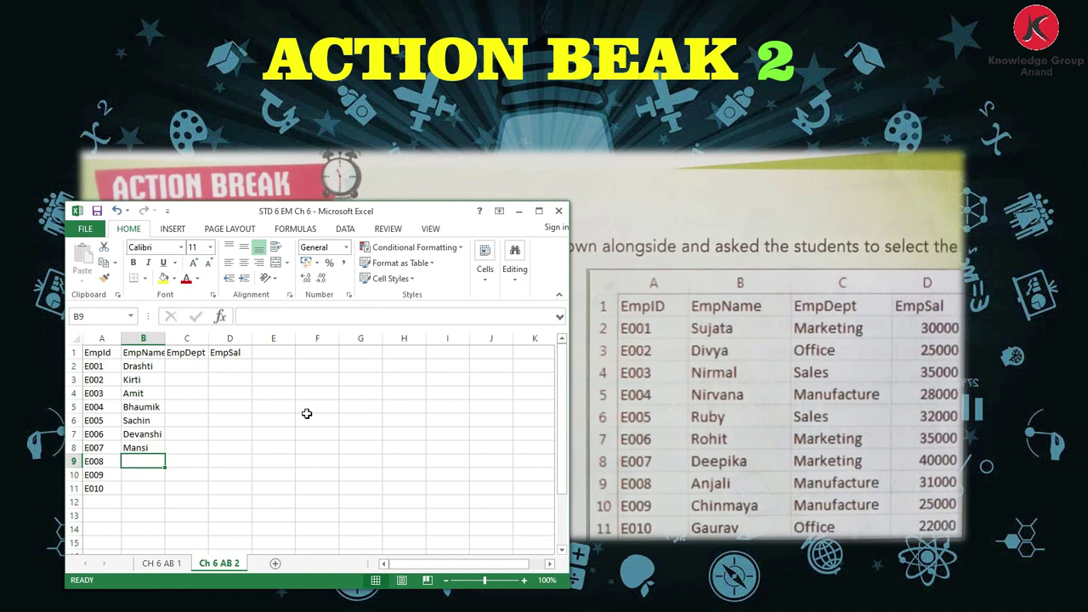
# - Enter the eighth and ninth employees' names under EmpName in cells B9 and B10
pyautogui.write('Priya')
pyautogui.press('Return')
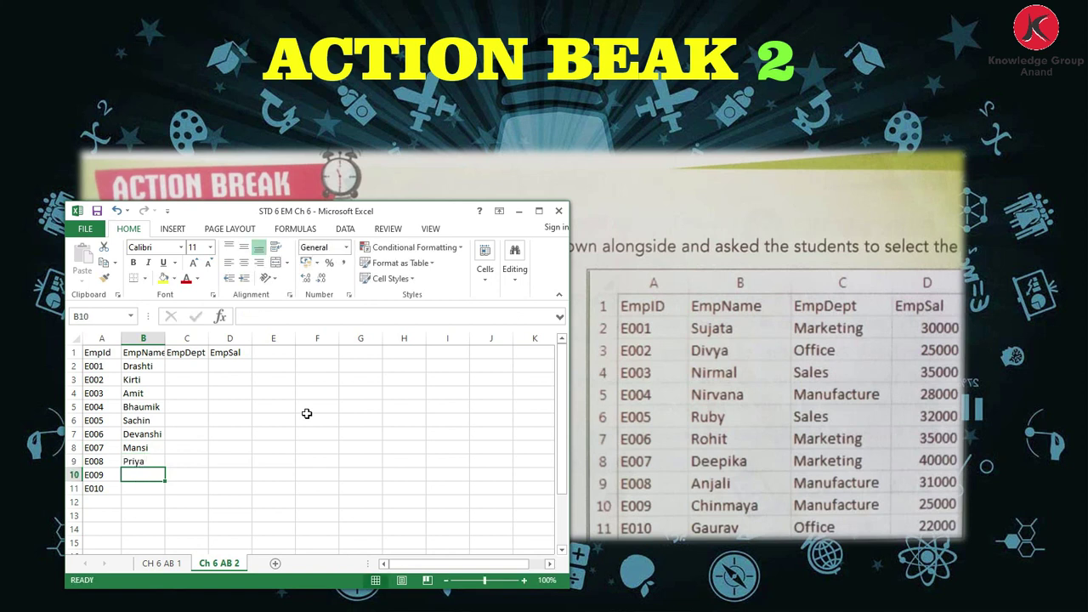
pyautogui.write('S')
pyautogui.press('BackSpace')
pyautogui.press('BackSpace')
pyautogui.write('Virat')
pyautogui.press('Return')
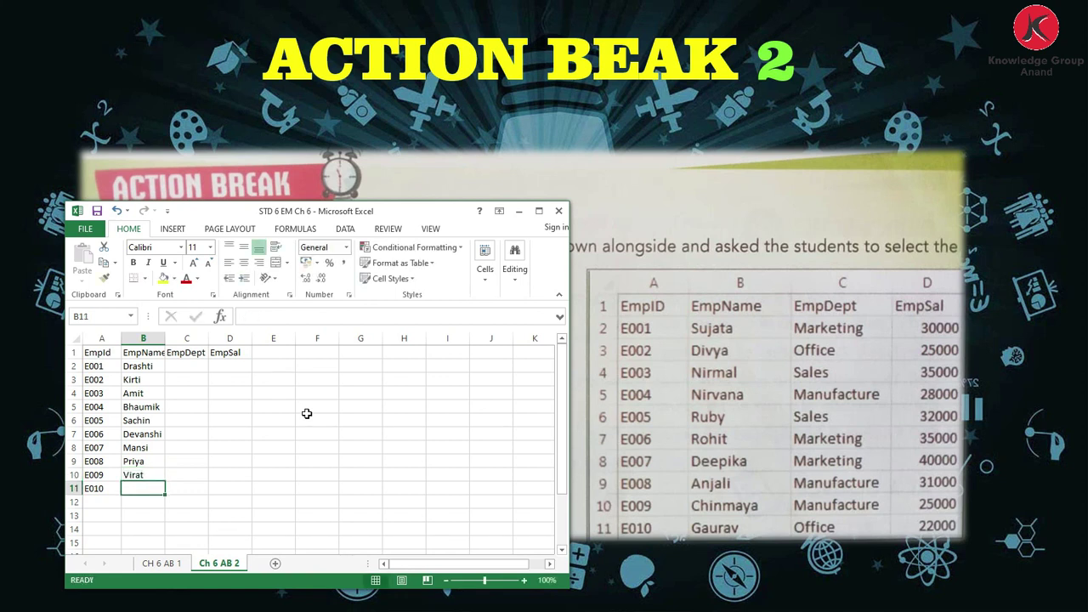
# - Enter the tenth employee's name under EmpName in cell B11
pyautogui.write('Ankita')
pyautogui.press('Tab')
# - Fill EmpDept cells C2 to C5 with Marketing, Office, Sales and Manufacture
pyautogui.press('Up')
pyautogui.press('Up')
pyautogui.press('Up')
pyautogui.press('Up')
pyautogui.press('Up')
pyautogui.press('Up')
pyautogui.press('Up')
pyautogui.press('Up')
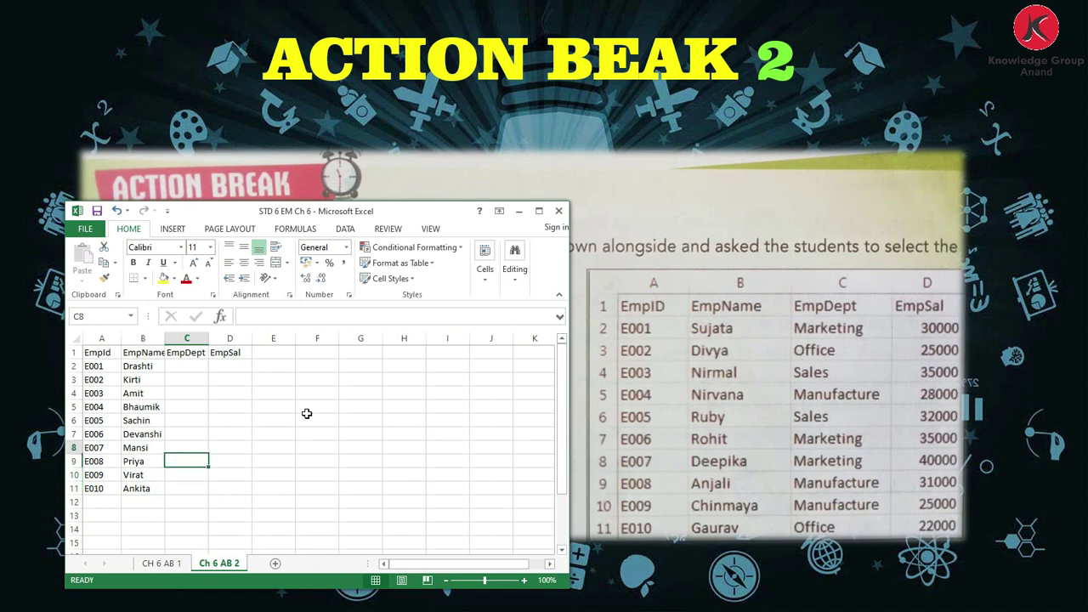
pyautogui.press('Up')
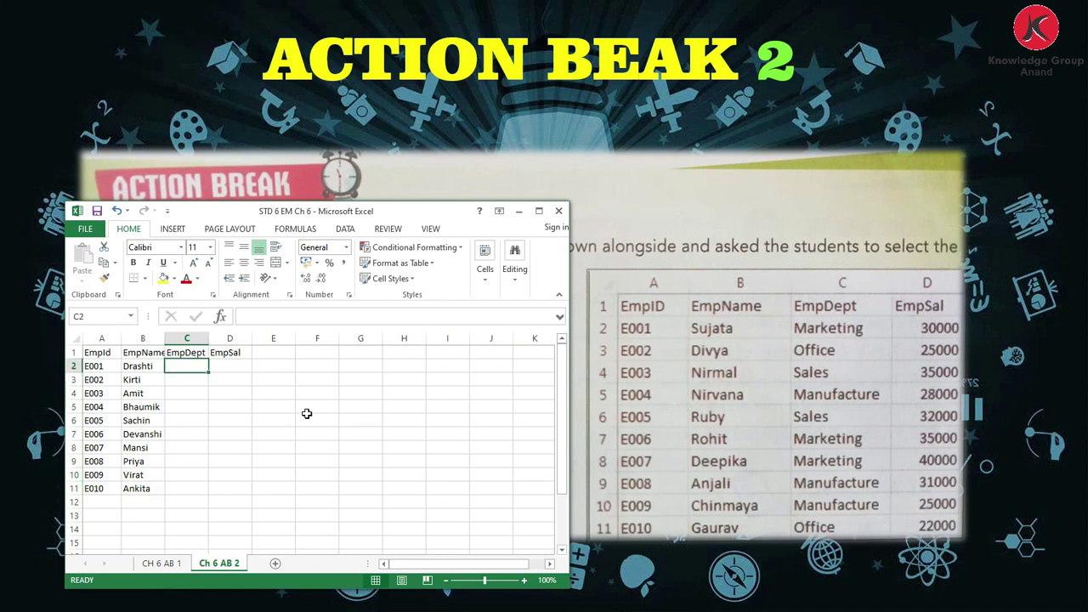
pyautogui.write('Marketing')
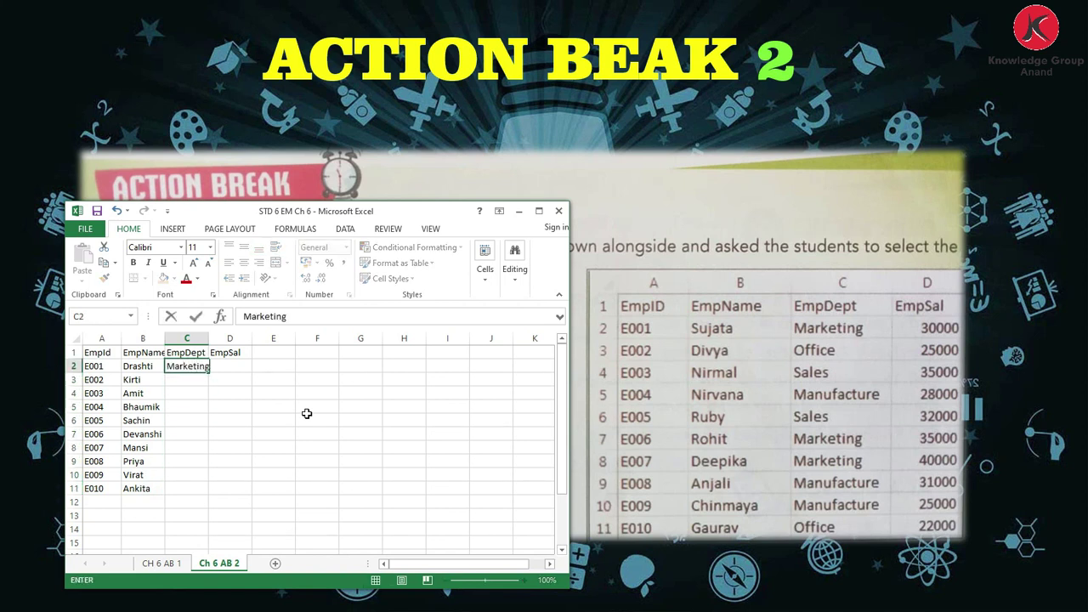
pyautogui.press('Return')
pyautogui.write('Office')
pyautogui.press('Return')
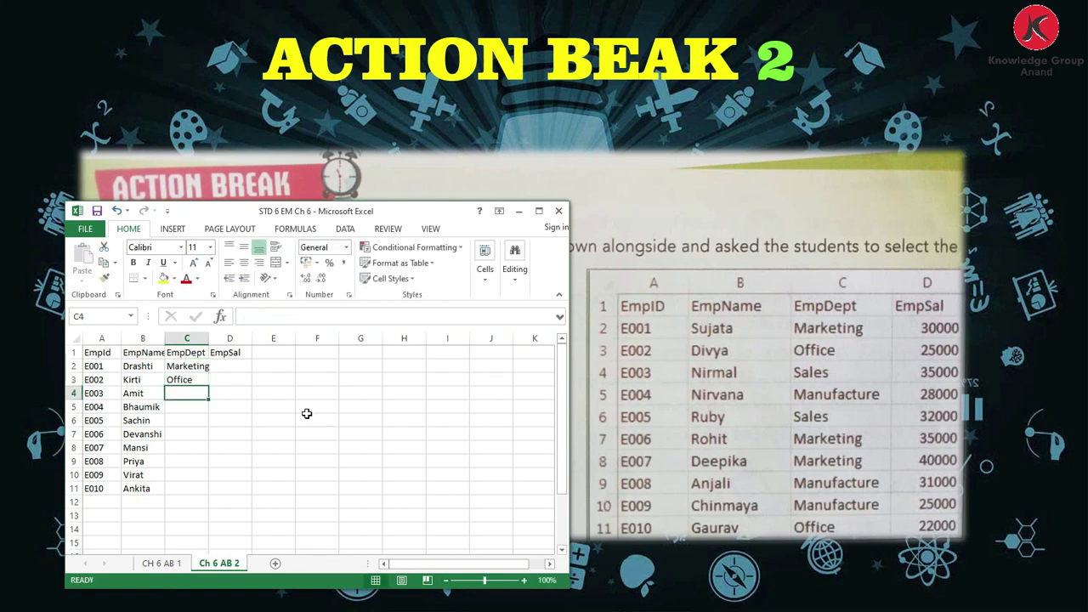
pyautogui.write('Sales')
pyautogui.press('Return')
pyautogui.write('Manufacture')
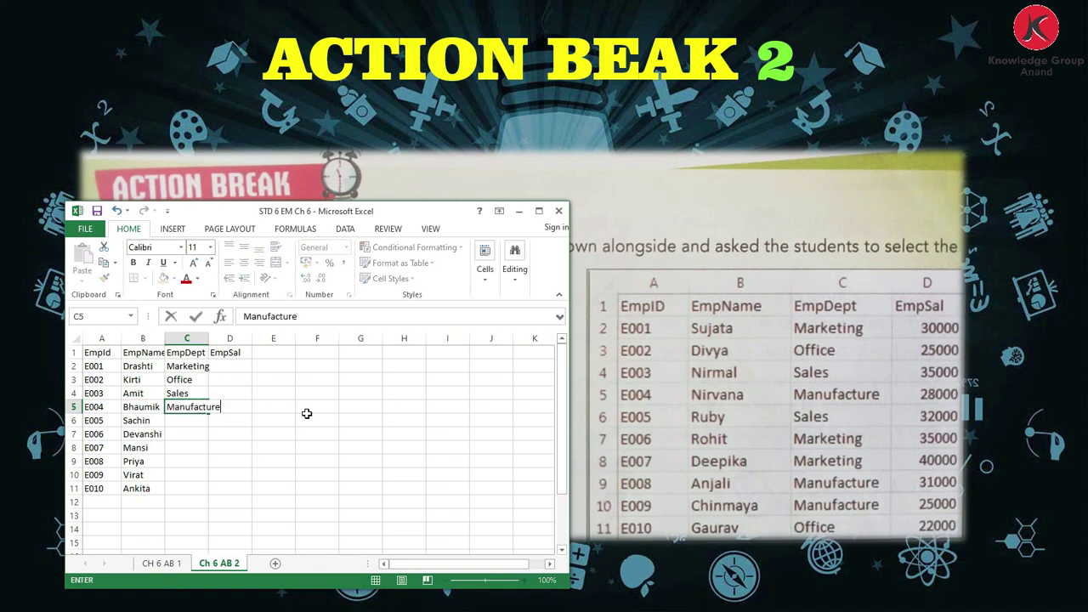
pyautogui.press('Return')
# - Fill EmpDept cells C6 to C8 with Sales, Marketing and Marketing
pyautogui.write('Sales')
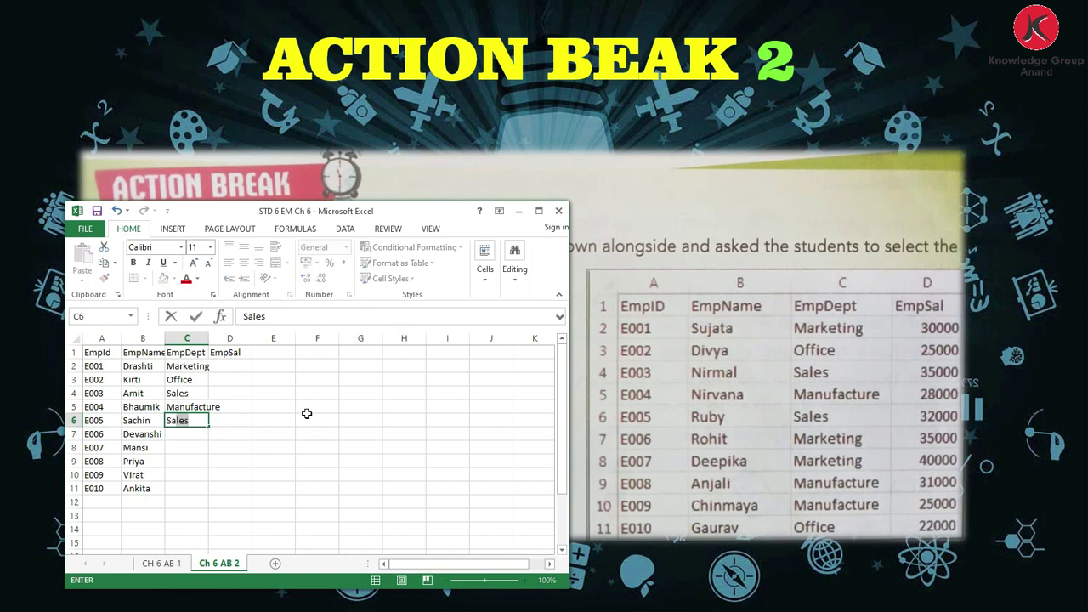
pyautogui.press('Return')
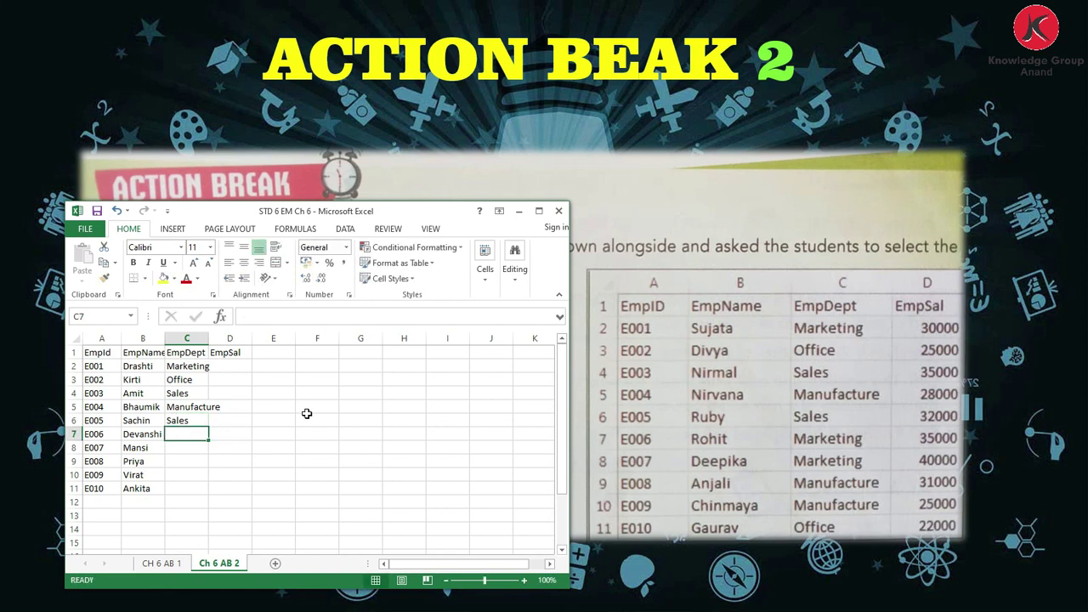
pyautogui.write('Marketing')
pyautogui.press('Return')
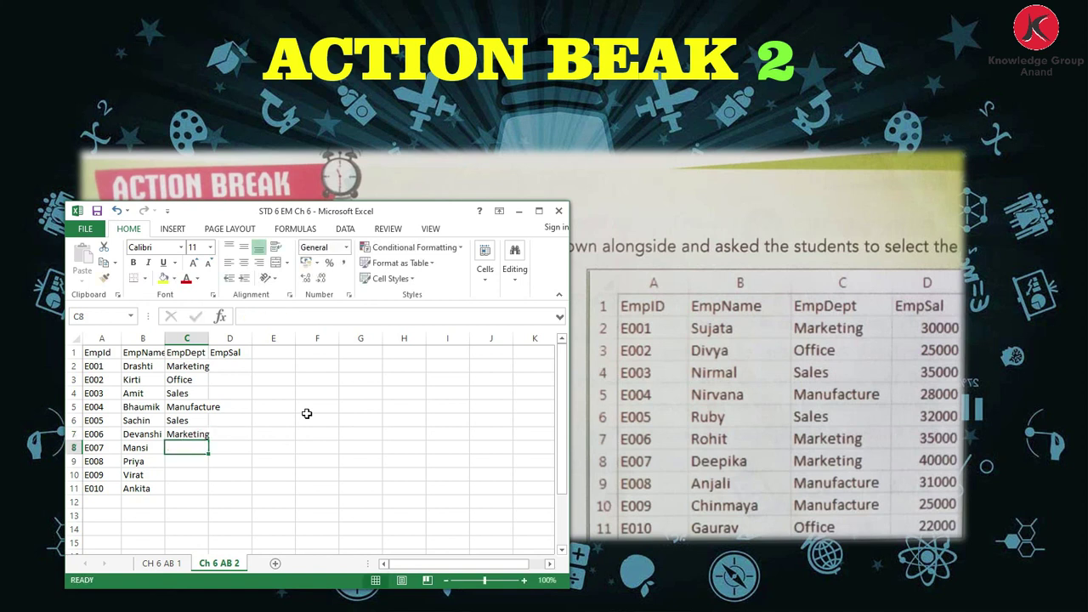
pyautogui.write('Marketing')
pyautogui.press('Return')
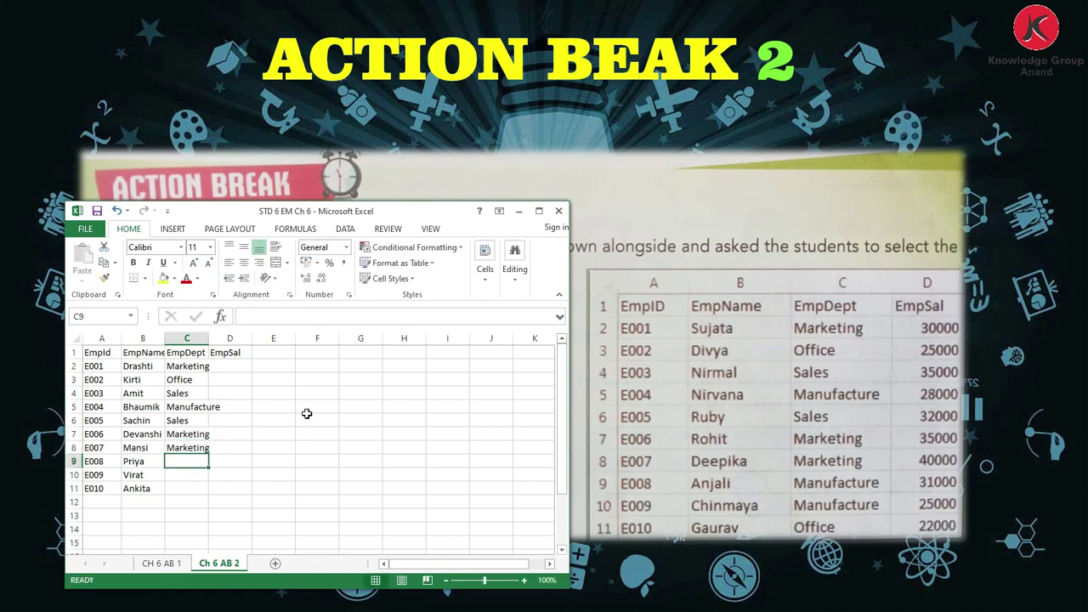
# - Fill EmpDept cells C9 to C11 with Manufacture, Manufacture and Office
pyautogui.write('Manufacture')
pyautogui.press('Return')
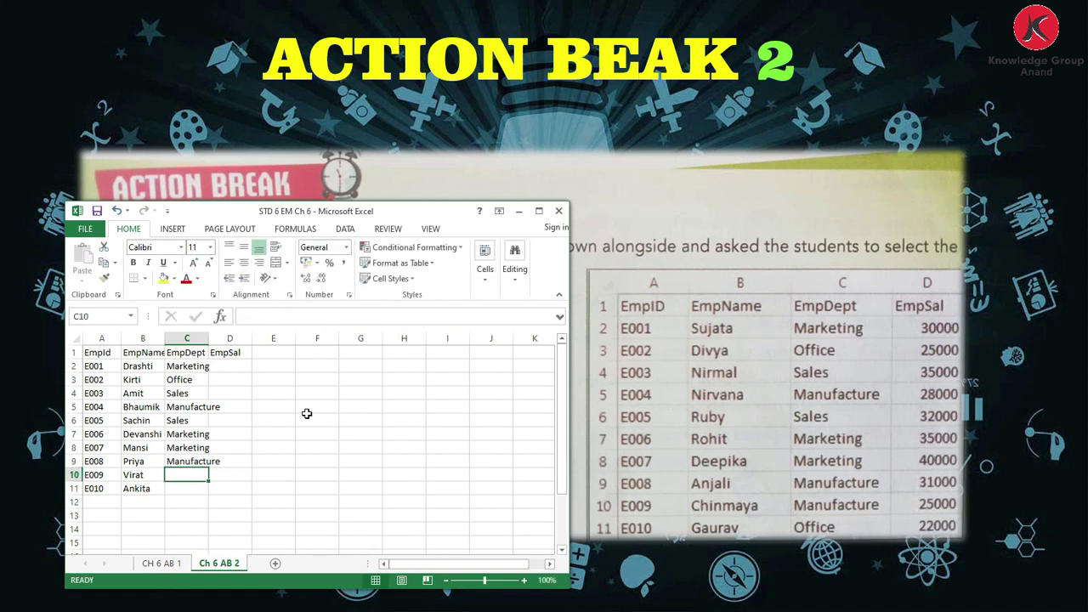
pyautogui.write('Man')
pyautogui.press('Return')
pyautogui.write('O')
pyautogui.press('Return')
# - Enter the first three salaries under EmpSal in D2 to D4: 30000, 25000 and 35000
pyautogui.press('Up')
pyautogui.press('Right')
pyautogui.press('Up')
pyautogui.press('Up')
pyautogui.press('Up')
pyautogui.press('Up')
pyautogui.press('Up')
pyautogui.press('Up')
pyautogui.press('Up')
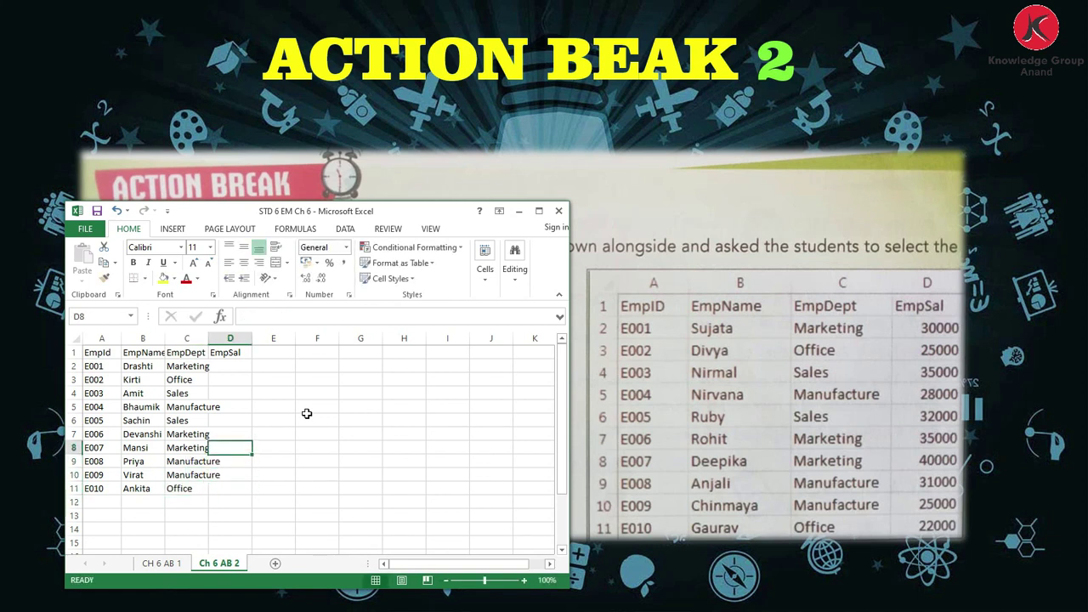
pyautogui.press('Up')
pyautogui.press('Up')
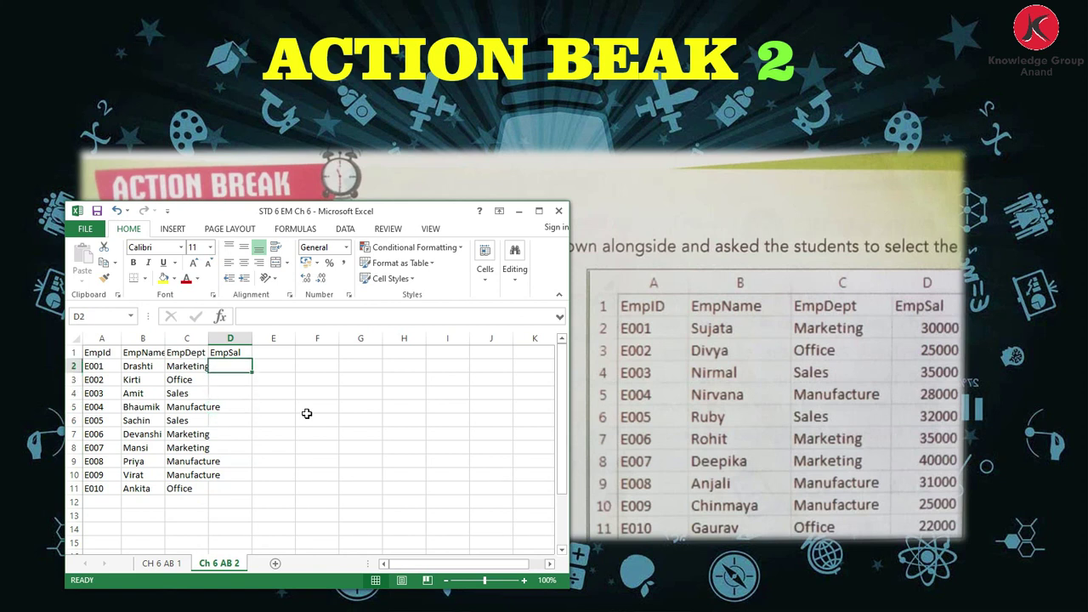
pyautogui.write('30000')
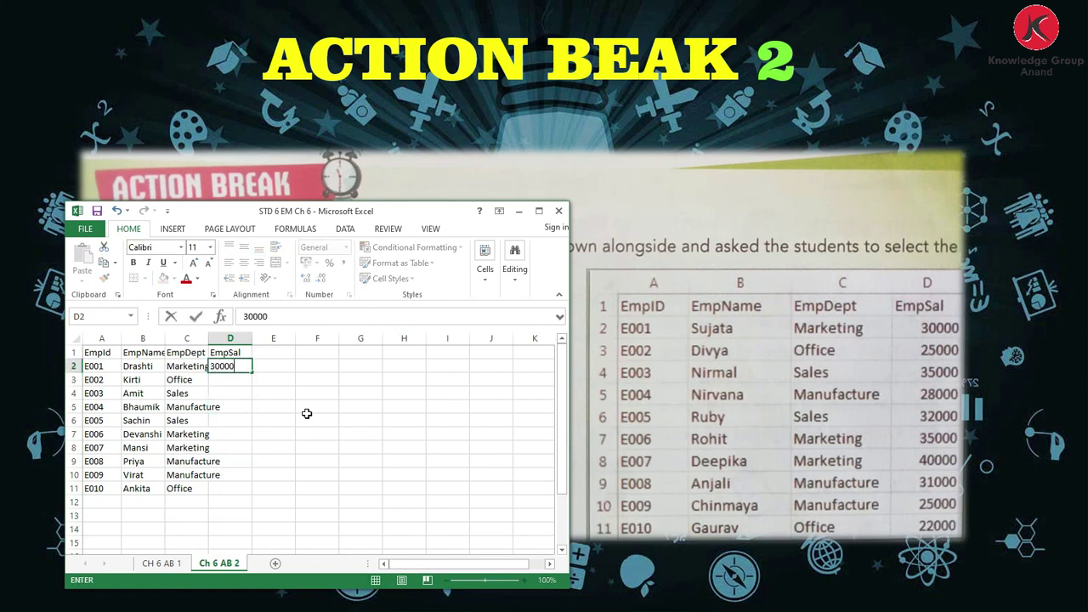
pyautogui.press('Return')
pyautogui.write('25000')
pyautogui.press('Return')
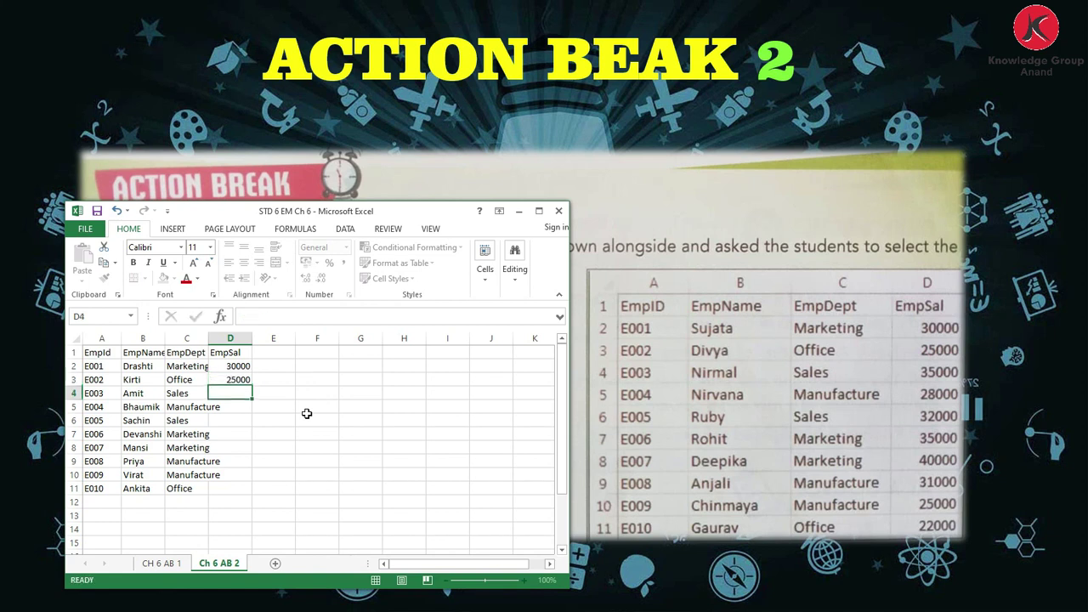
pyautogui.write('3500')
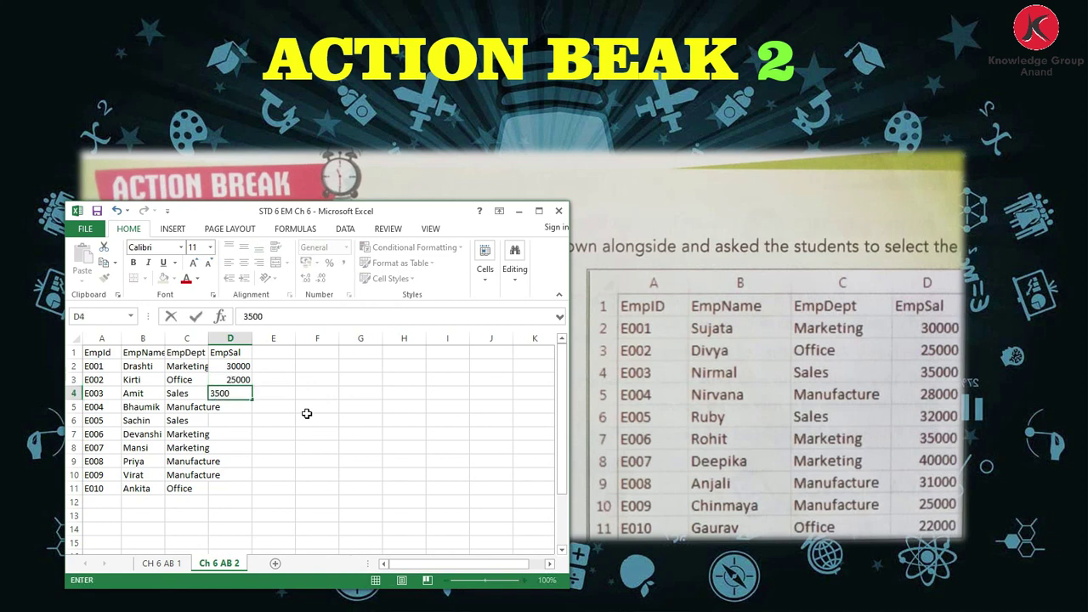
pyautogui.write('0')
pyautogui.press('Return')
# - Enter the salaries 28000, 32000 and 35000 in EmpSal cells D5 to D7
pyautogui.write('2')
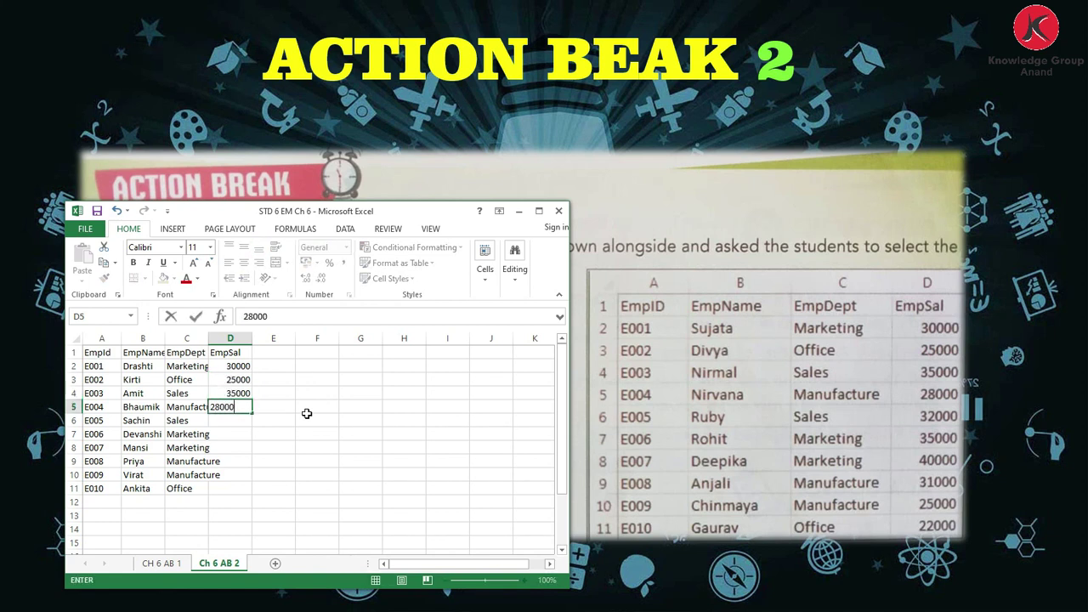
pyautogui.write('8000')
pyautogui.press('Return')
pyautogui.write('3200')
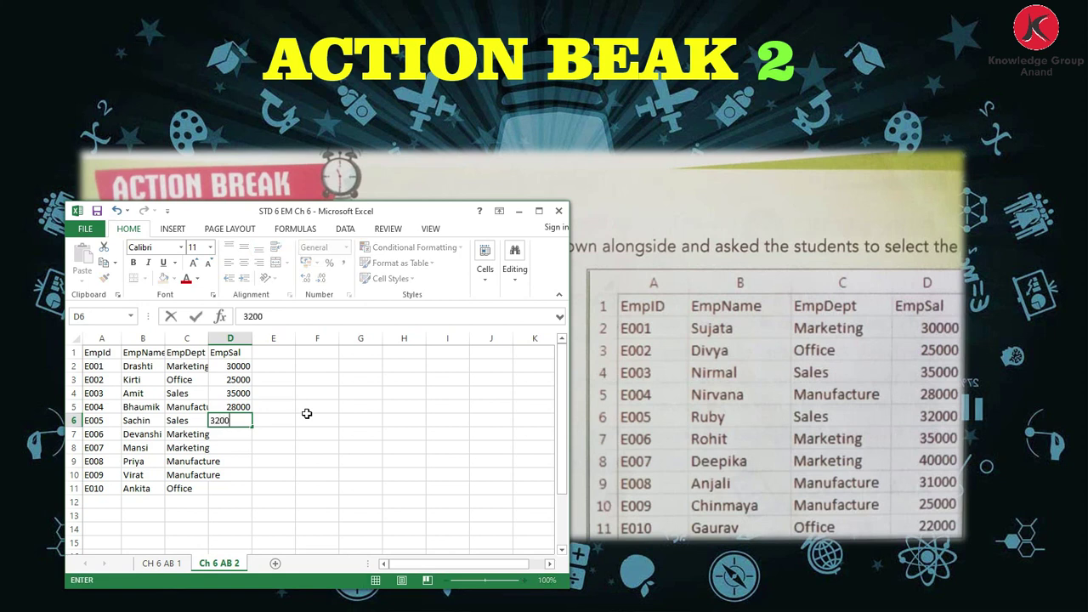
pyautogui.write('0')
pyautogui.press('Return')
pyautogui.write('35000')
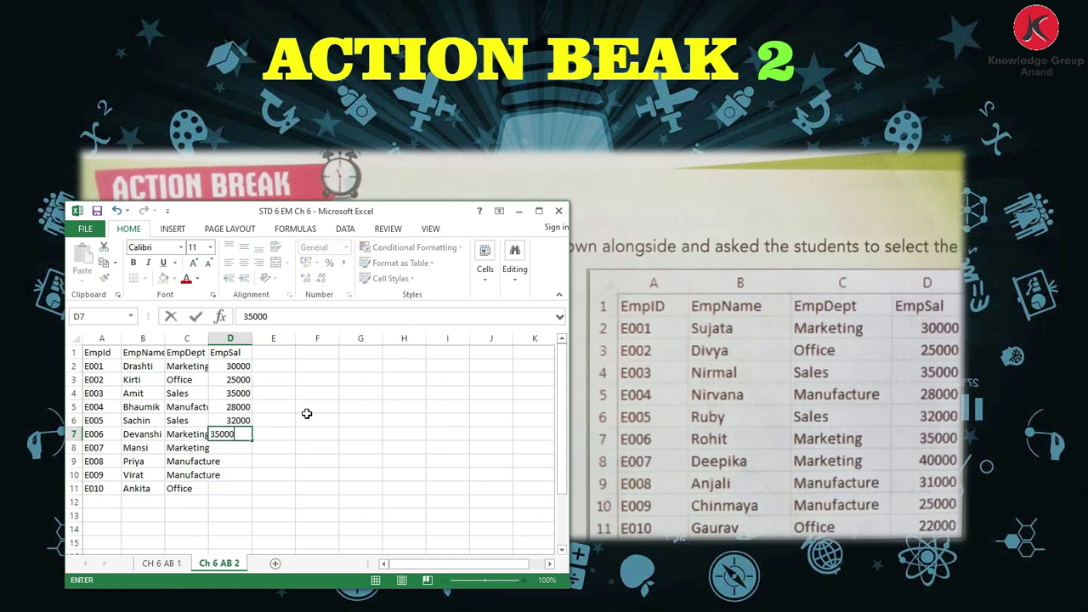
pyautogui.press('Return')
# - Enter the last four salaries in EmpSal cells D8 to D11: 40000, 31000, 25000 and 22000
pyautogui.write('4000')
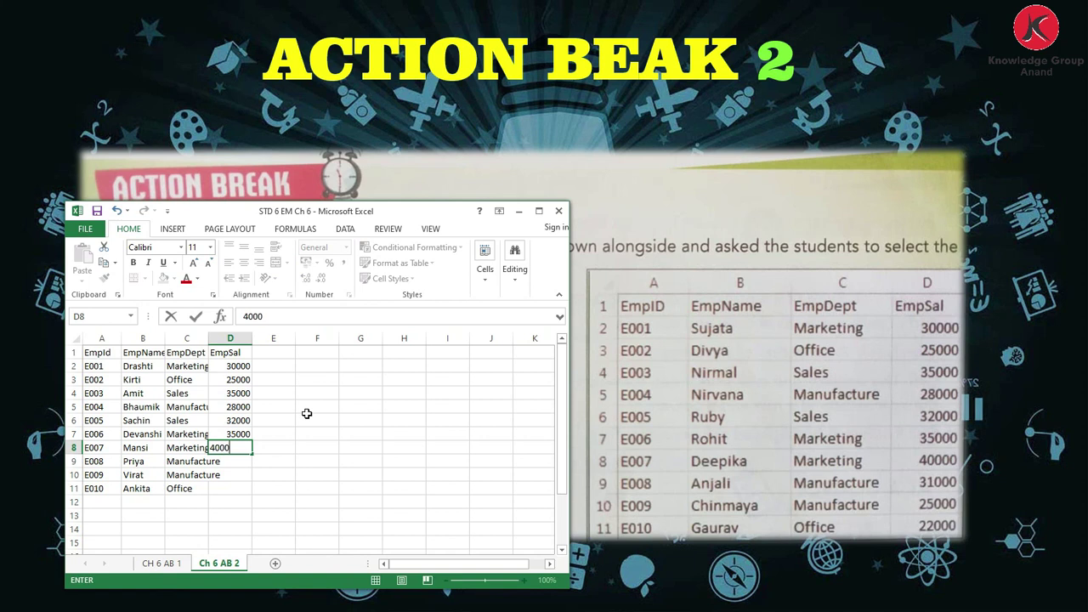
pyautogui.write('0')
pyautogui.press('Return')
pyautogui.write('31000')
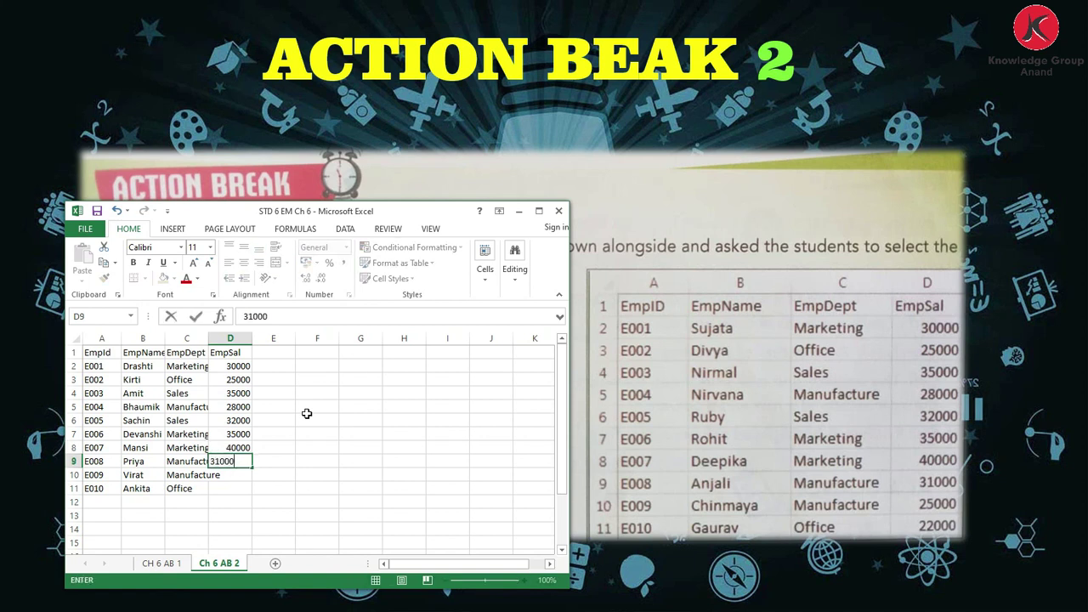
pyautogui.press('Return')
pyautogui.write('25000')
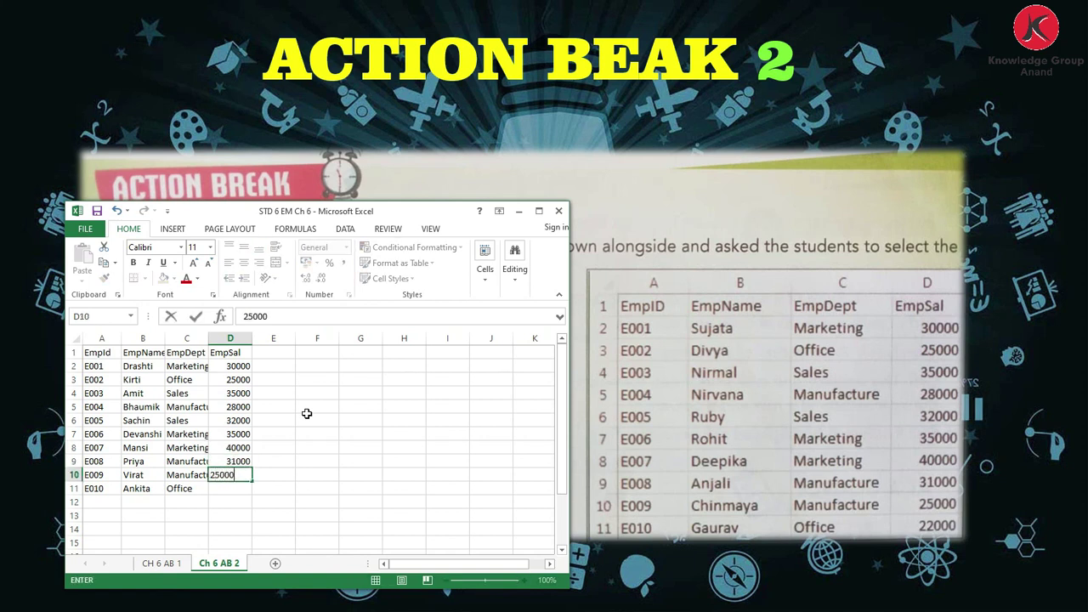
pyautogui.press('Return')
pyautogui.write('22000')
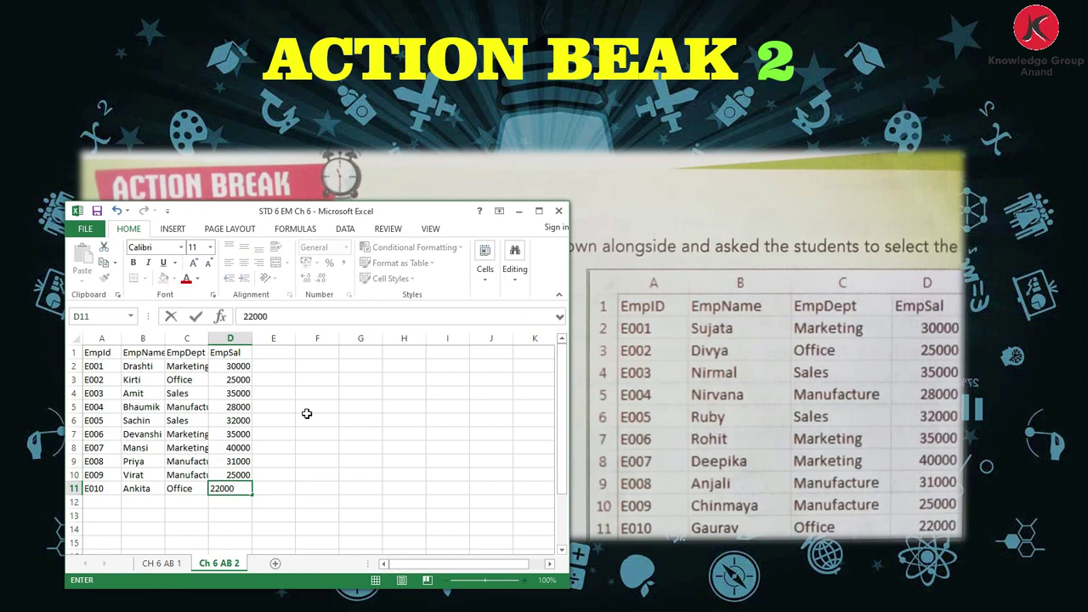
pyautogui.press('Return')
pyautogui.press('Up')
pyautogui.press('Up')
pyautogui.press('Up')
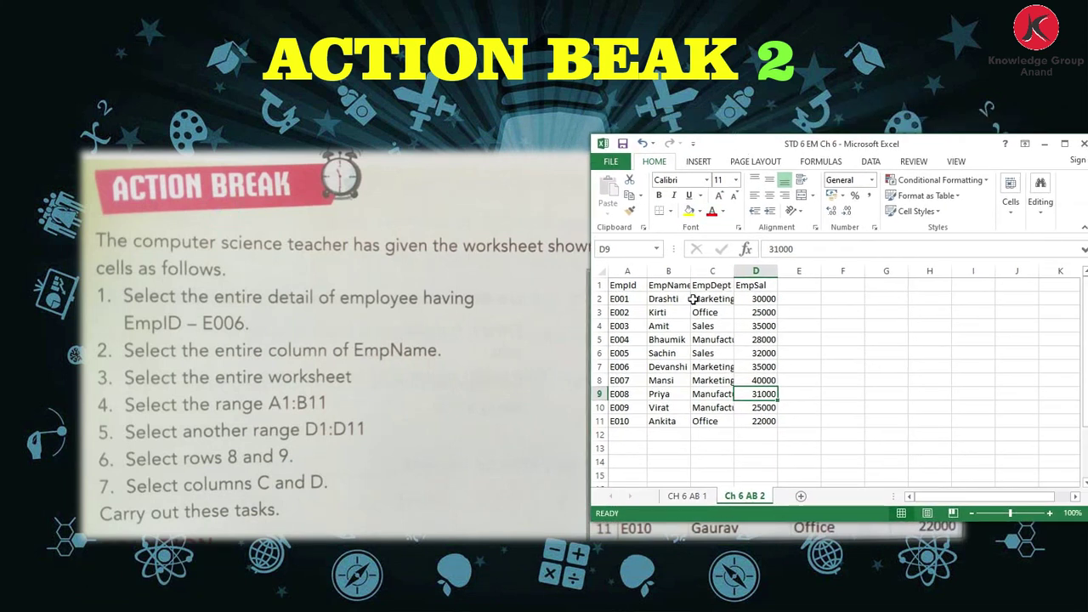
# - Widen columns A to D of the employee table so every entry fits, making column D about 15.00 wide
pyautogui.moveTo(690, 270); pyautogui.dragTo(855, 271)
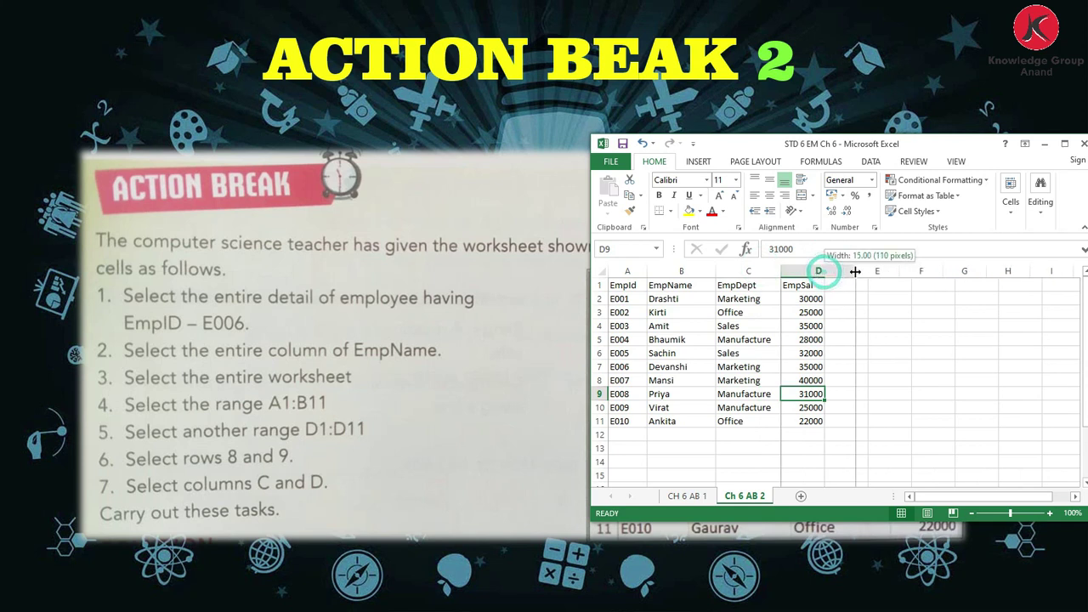
pyautogui.moveTo(646, 271); pyautogui.dragTo(659, 270)
pyautogui.click(712, 410)
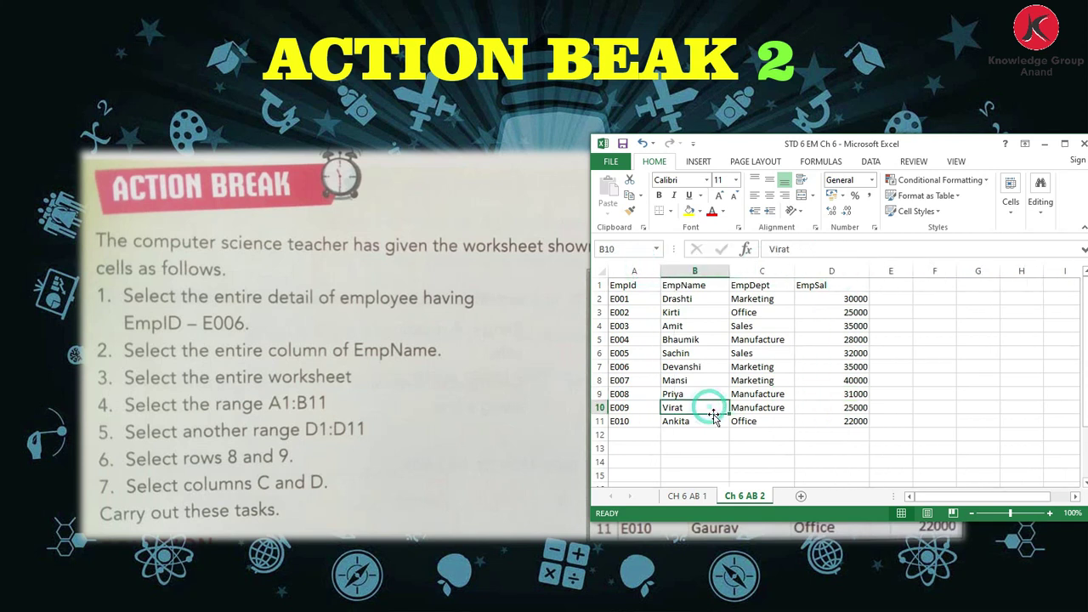